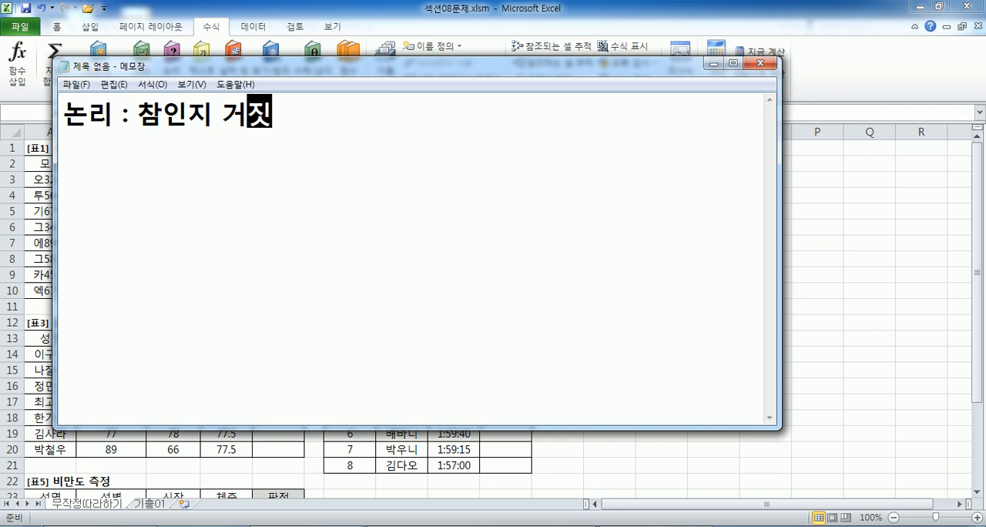
Complete the first note line as "논리 : 참인지 거짓인지를 판별하는 것" and start a new line.
text(판별하는 )
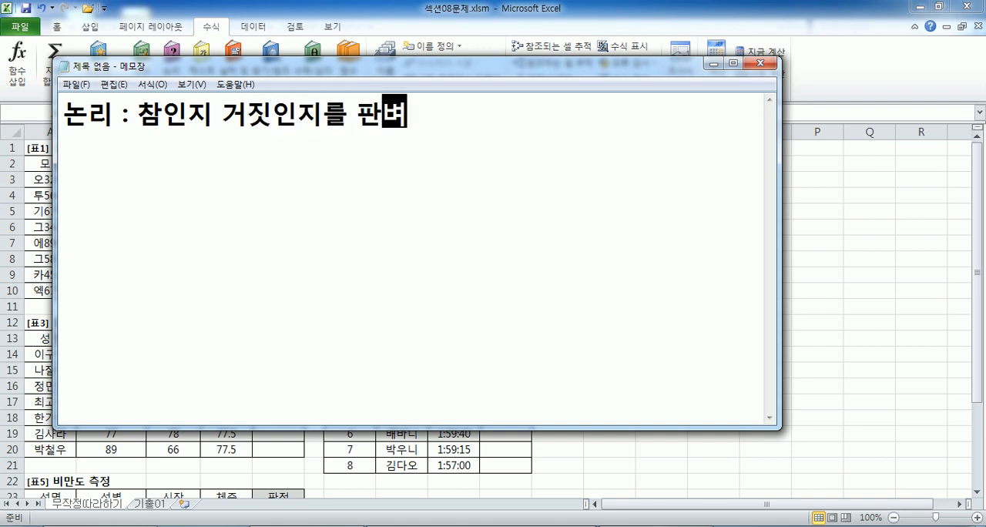
text(것)
key(Return)
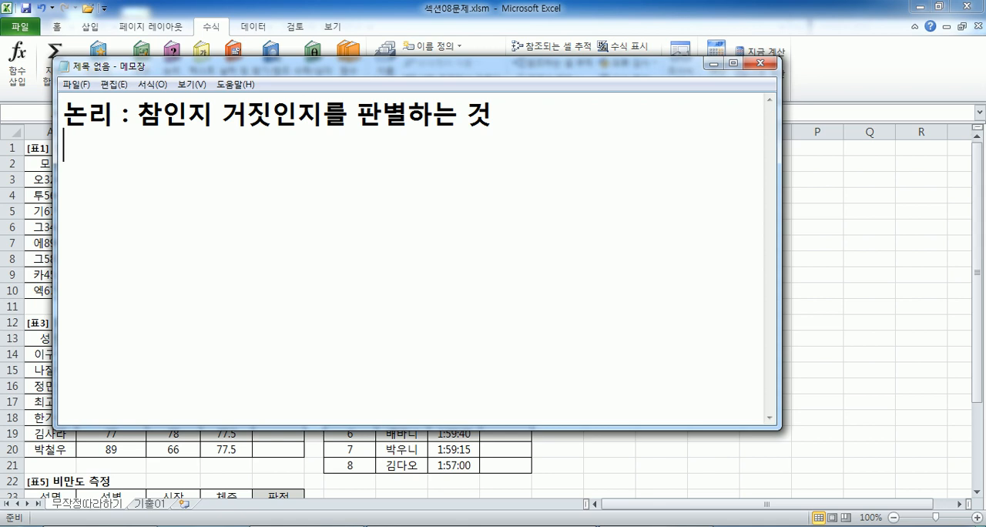
Begin the example on the second line with "예) 남학생, 성인, 어린이,".
text(예)
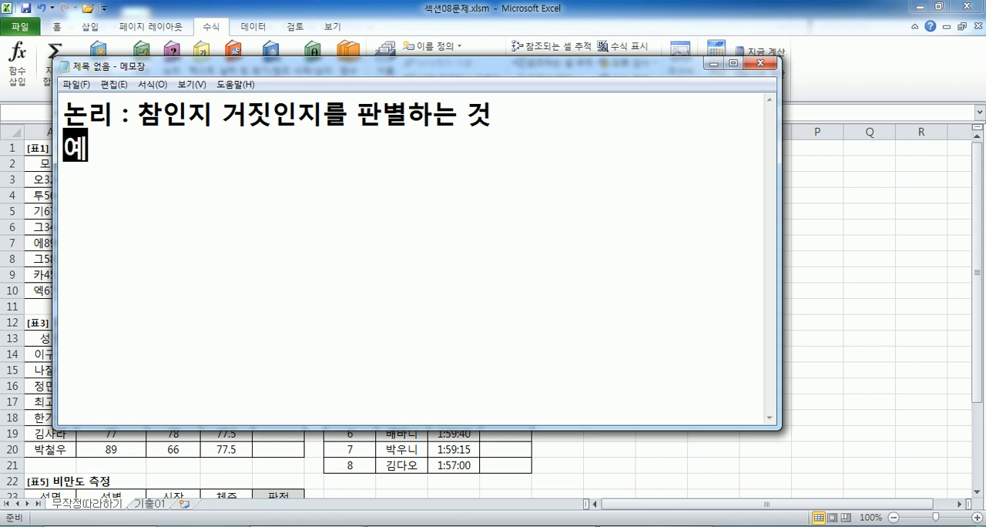
text() ㄴ)
text(남학생ㄷ)
text(들)
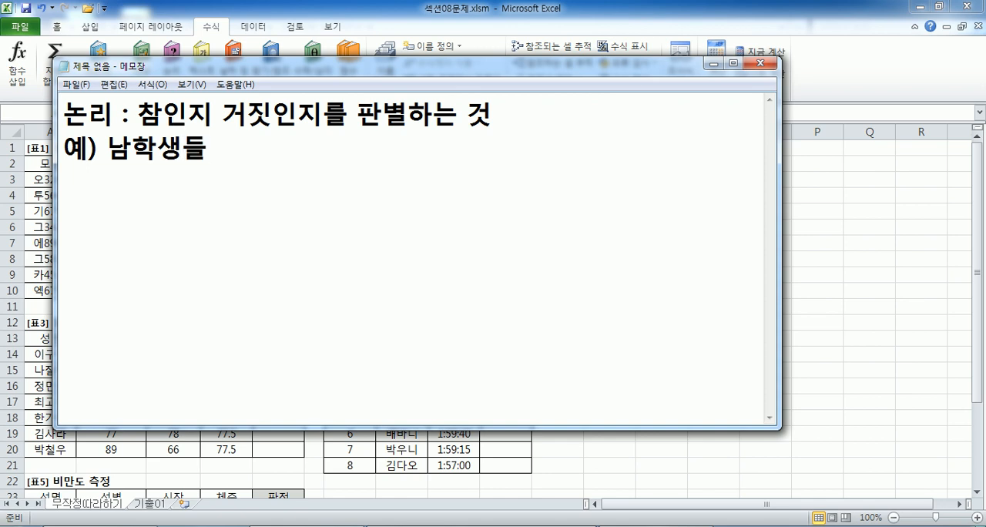
key(BackSpace)
key(BackSpace)
text(생)
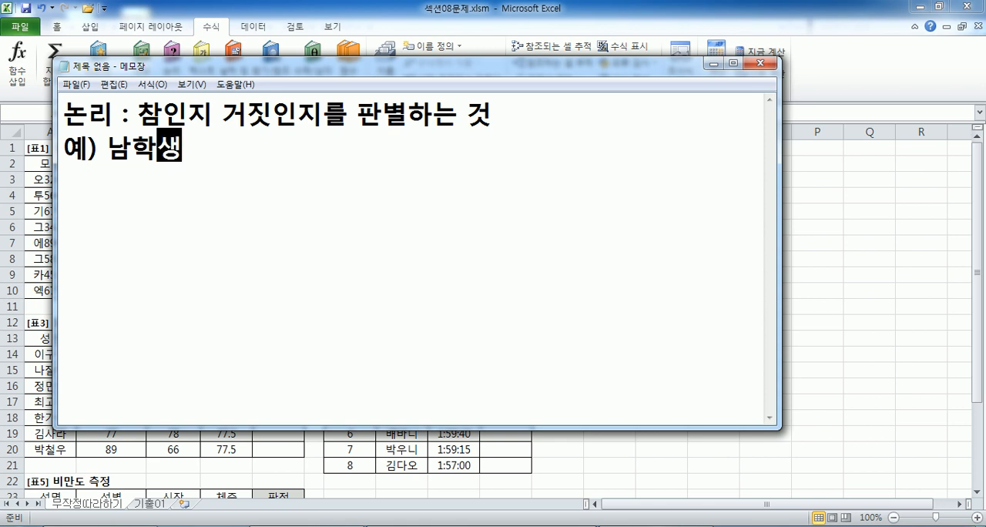
text(,)
text( 성인, )
text(어링ㄴ)
key(BackSpace)
key(BackSpace)
text(리ㄴ이,)
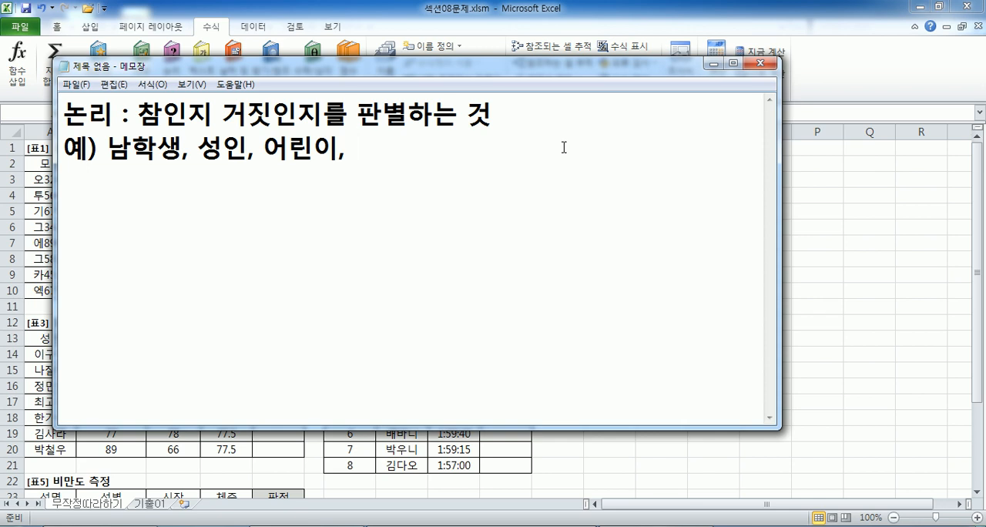
Continue the example line with the condition "자녀의 수가 3인 이상이면".
text(자)
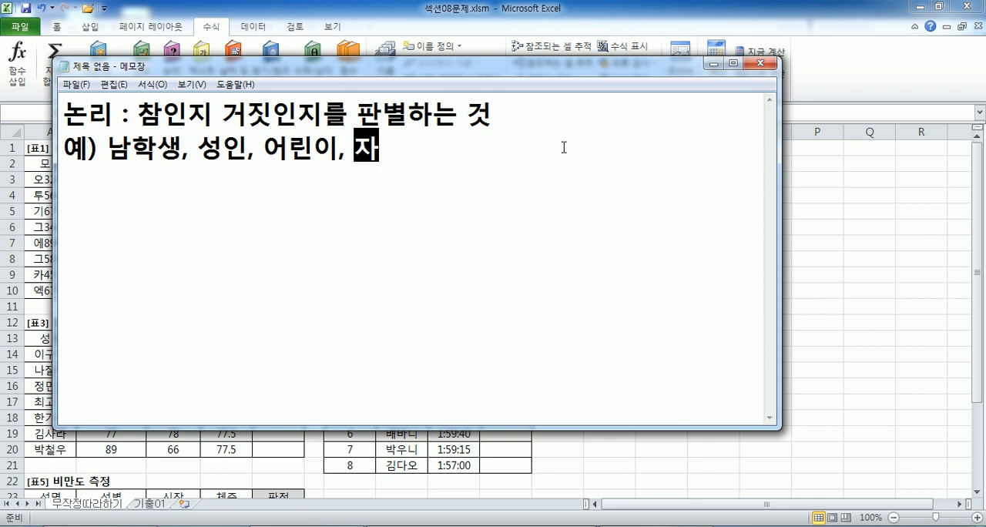
text(녀의 수)
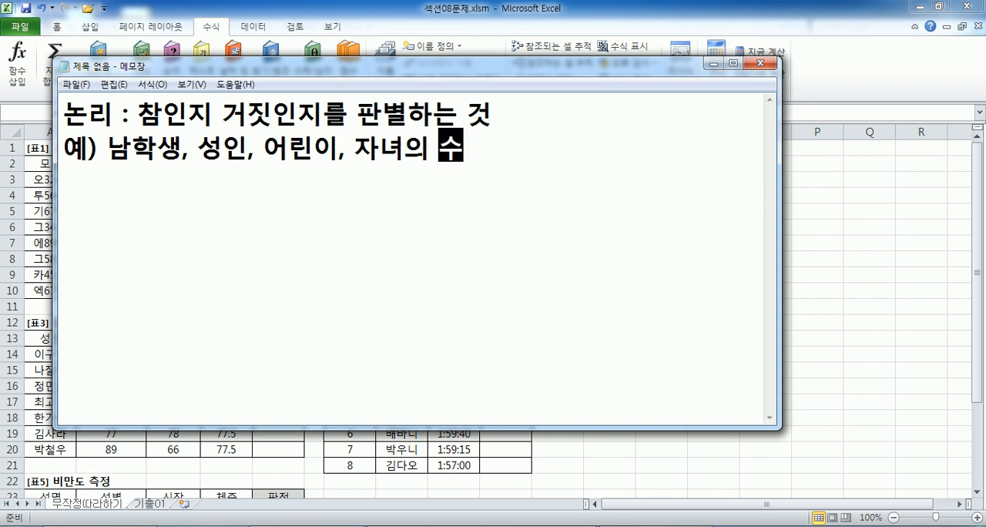
text(가 )
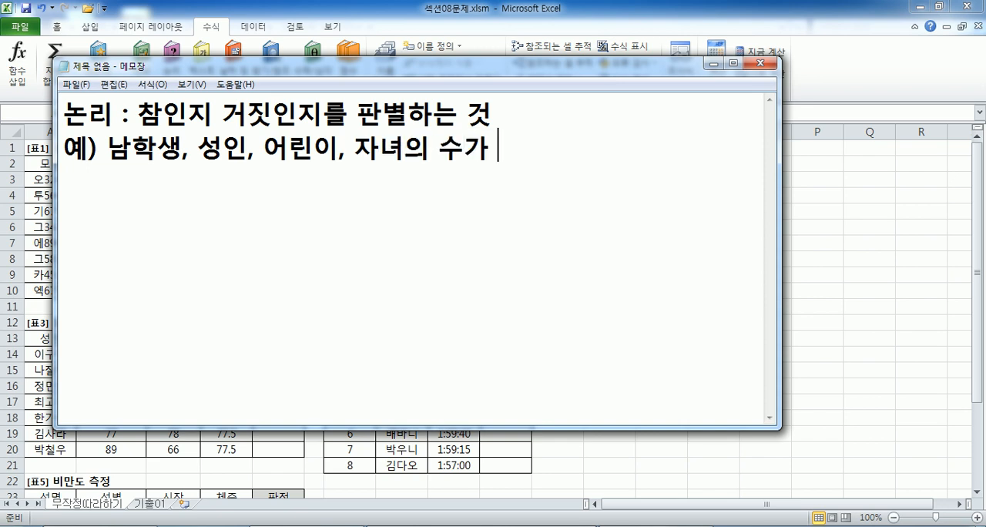
text(3인 이상이며)
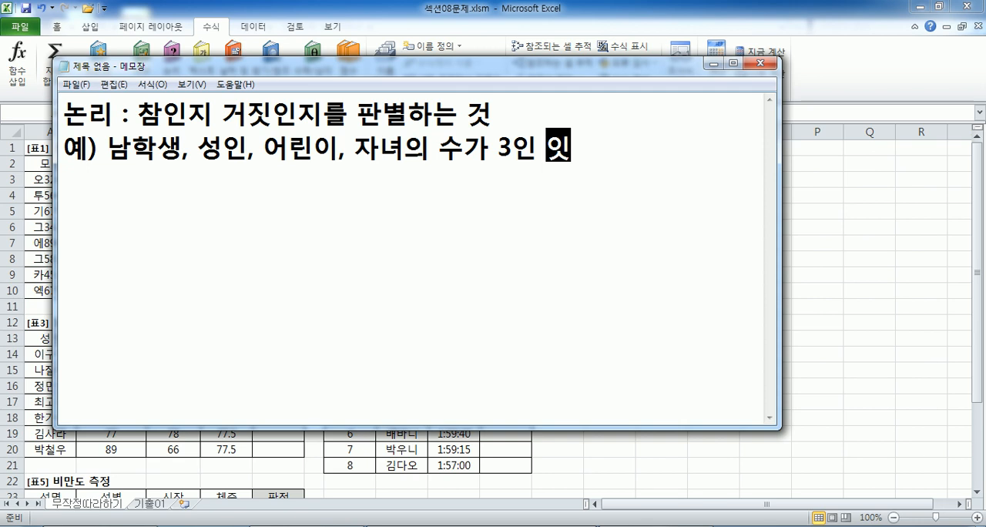
text(ㄴ 수)
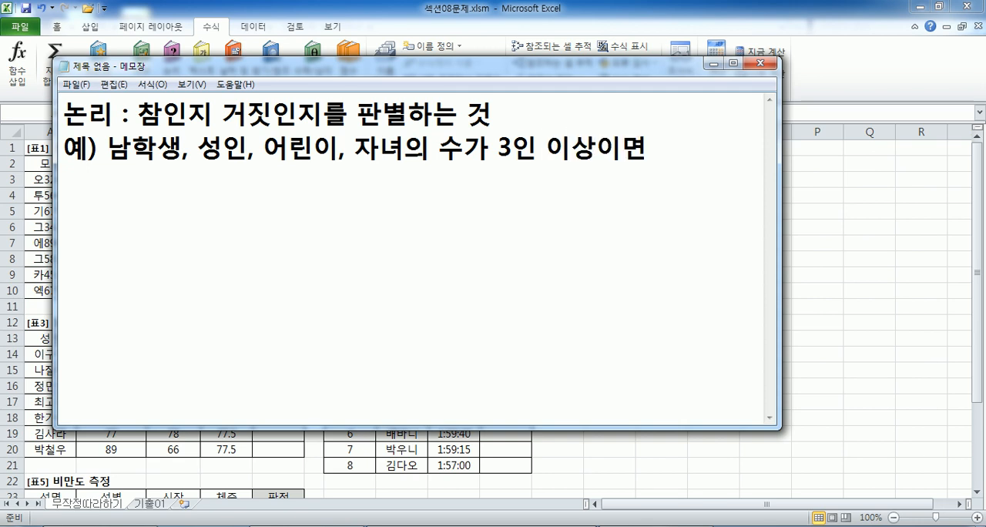
key(BackSpace)
key(BackSpace)
Finish the example sentence with "인원수별로 10만원씩 지급".
text(인)
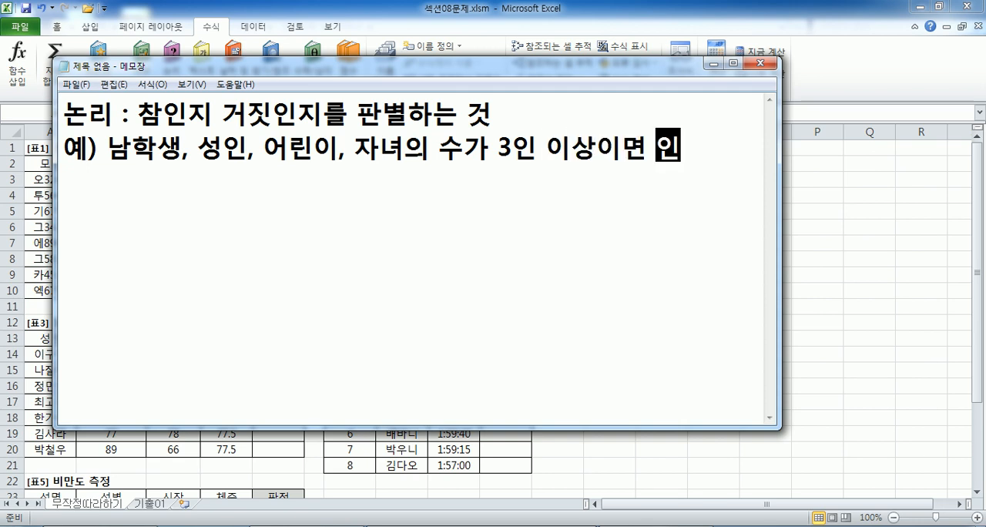
text(원수별로)
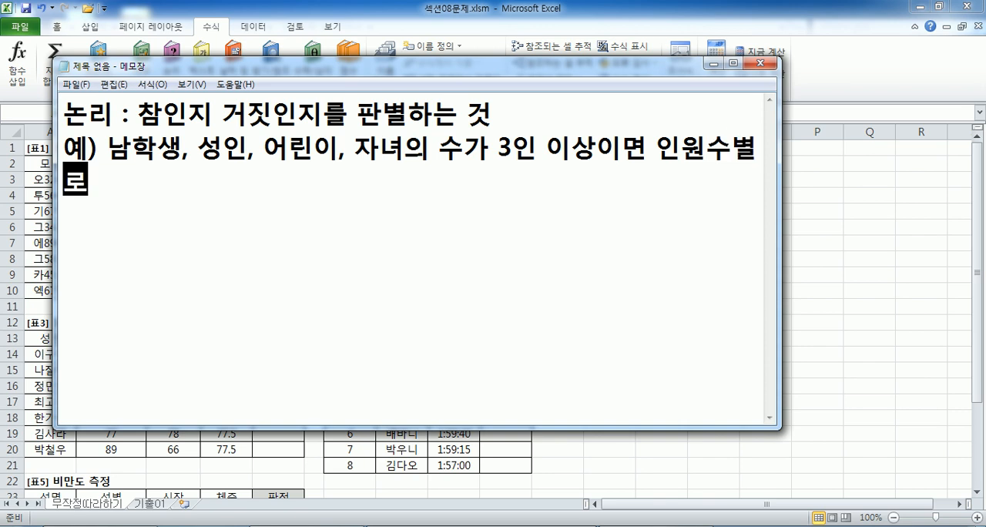
text( 10만원ㅆ)
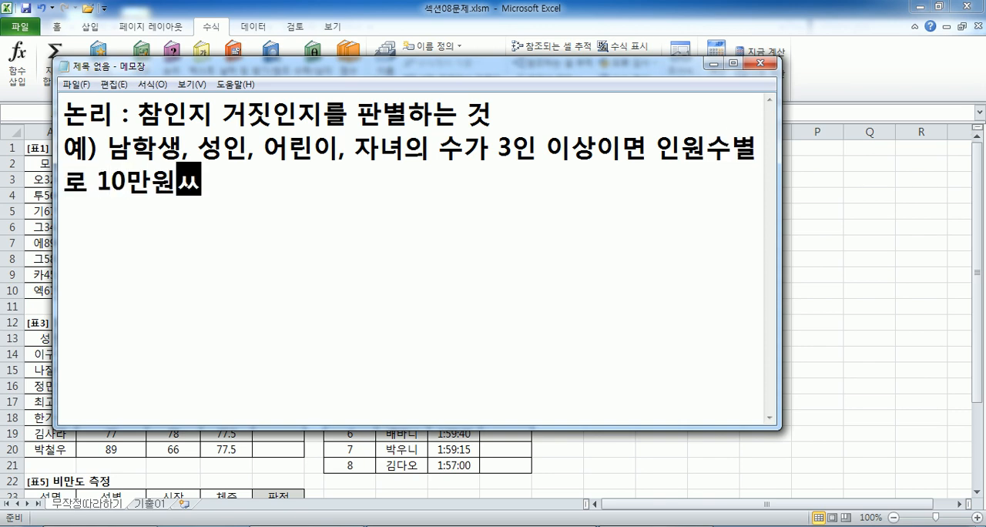
text(씩 지급)
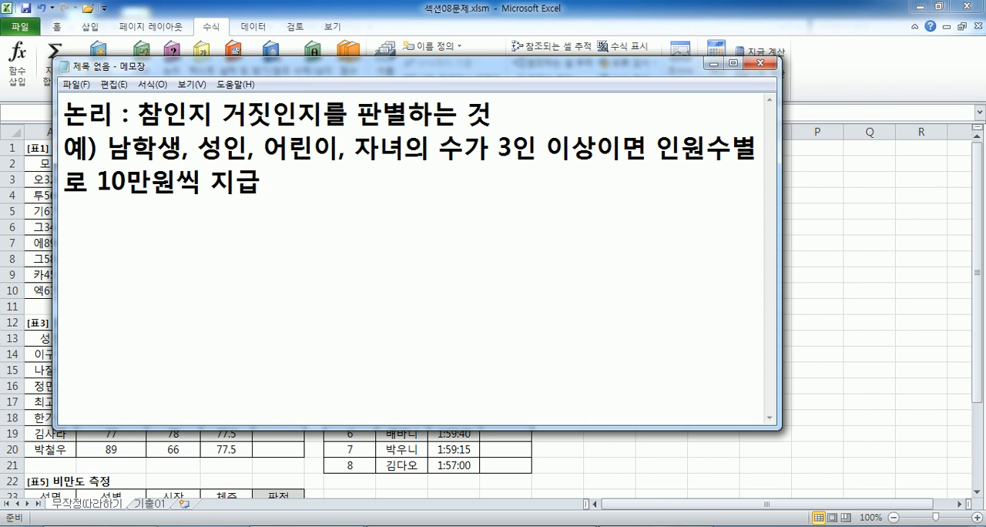
Maximize the note window and add a blank line below the example sentence.
key(Return)
double_click(652, 70)
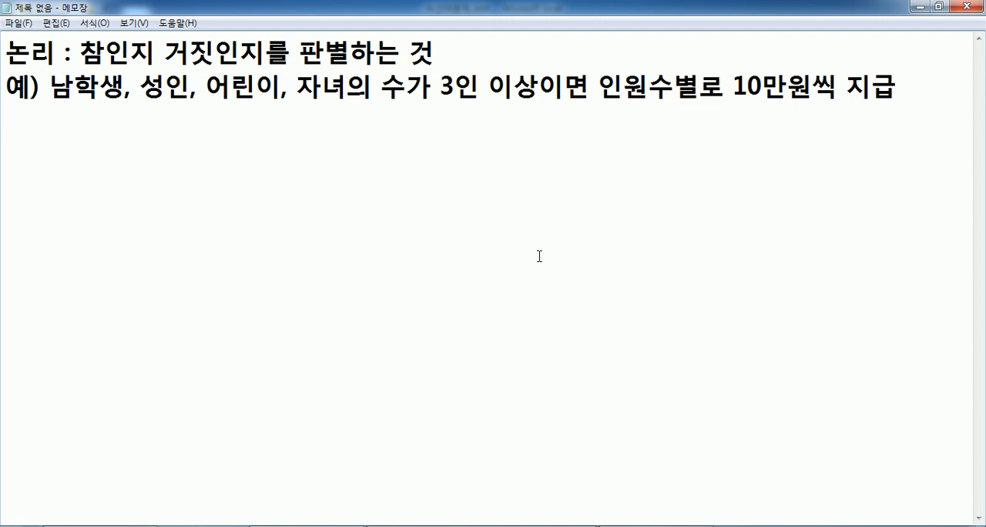
key(Return)
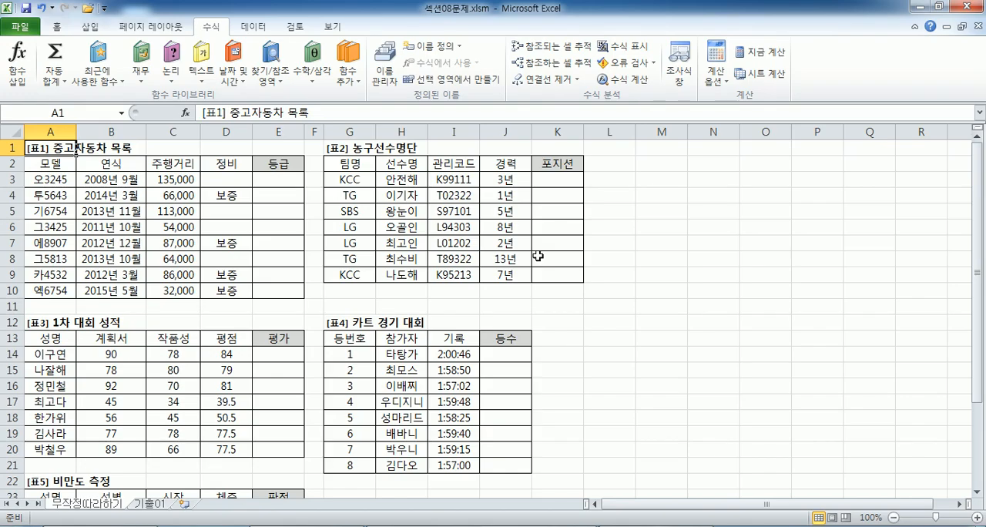
Switch to the Excel workbook and examine the 주행거리, 정비 and 등급 cells of the first car in [표1], row 3.
key(Down)
key(Down)
key(Right)
key(Right)
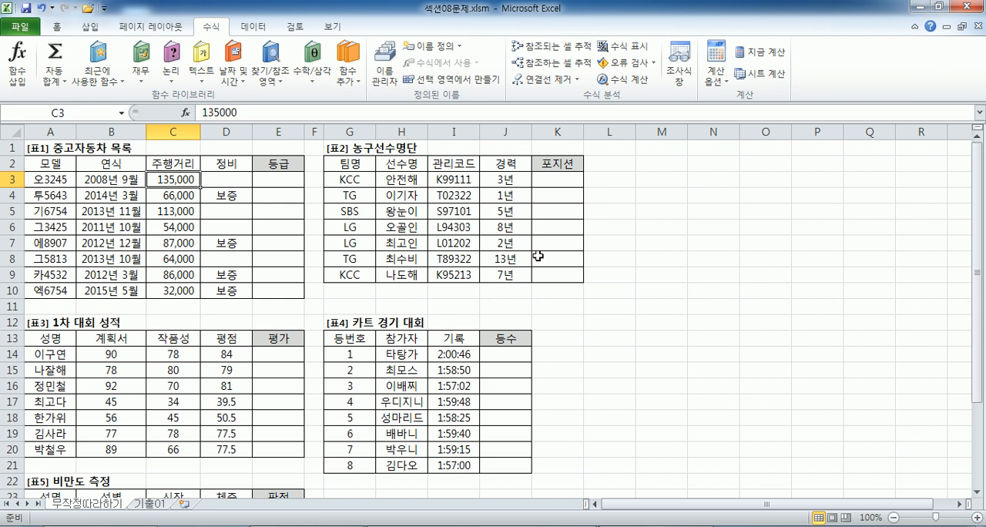
key(Right)
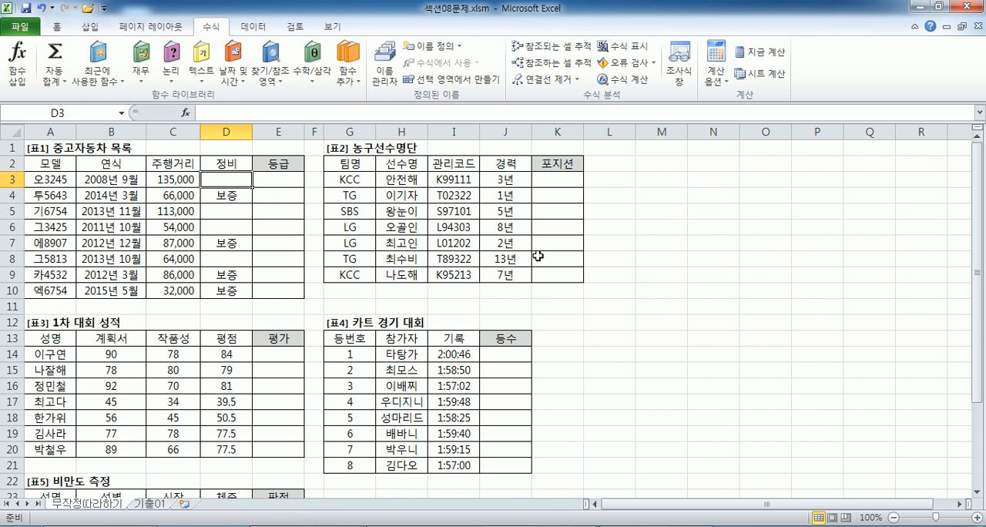
key(Left)
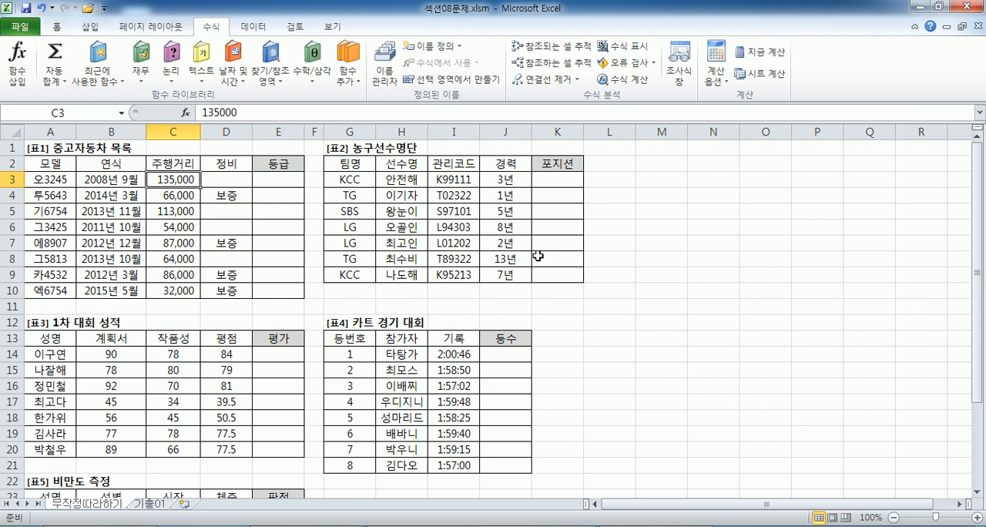
key(Right)
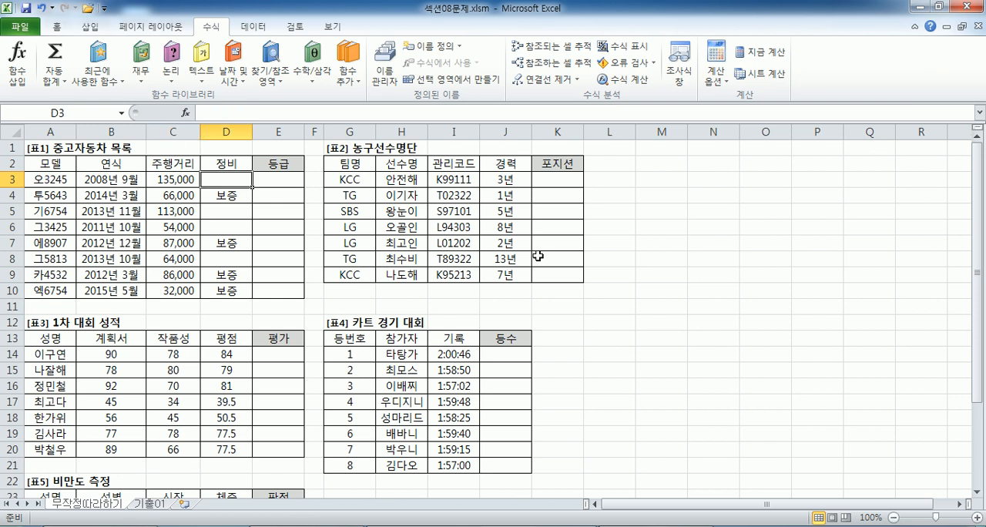
key(Right)
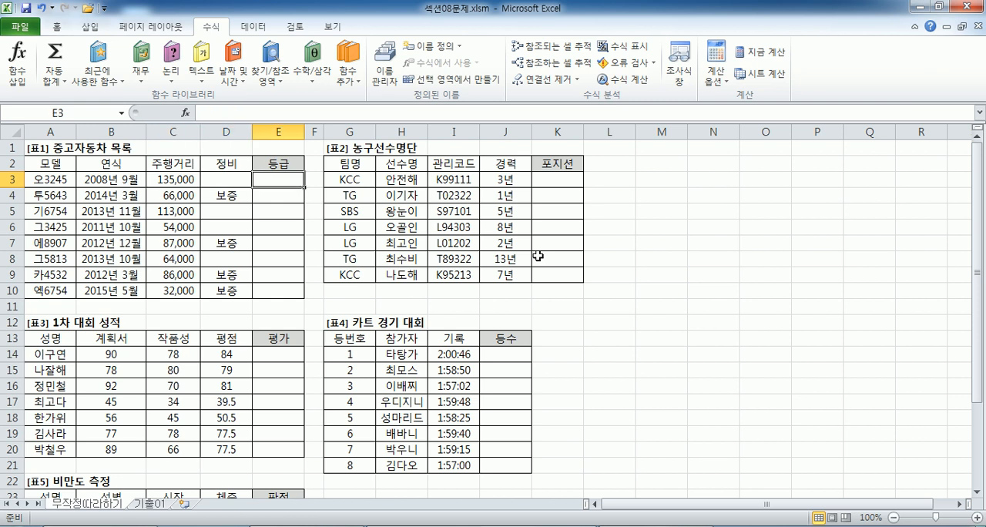
Examine the 주행거리, 정비 and 등급 cells of the last car in [표1], row 10.
key(Down)
key(Down)
key(Down)
key(Down)
key(Down)
key(Down)
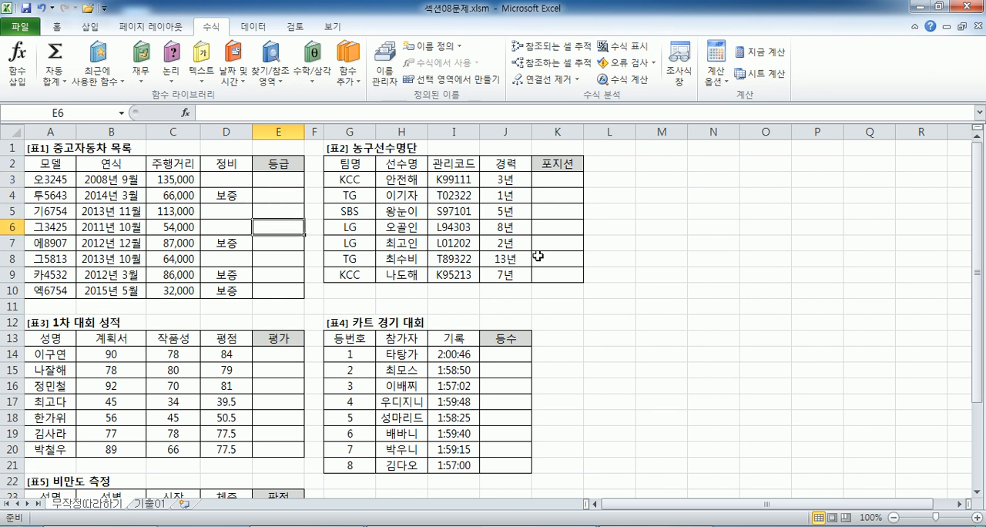
key(Left)
key(Left)
key(Down)
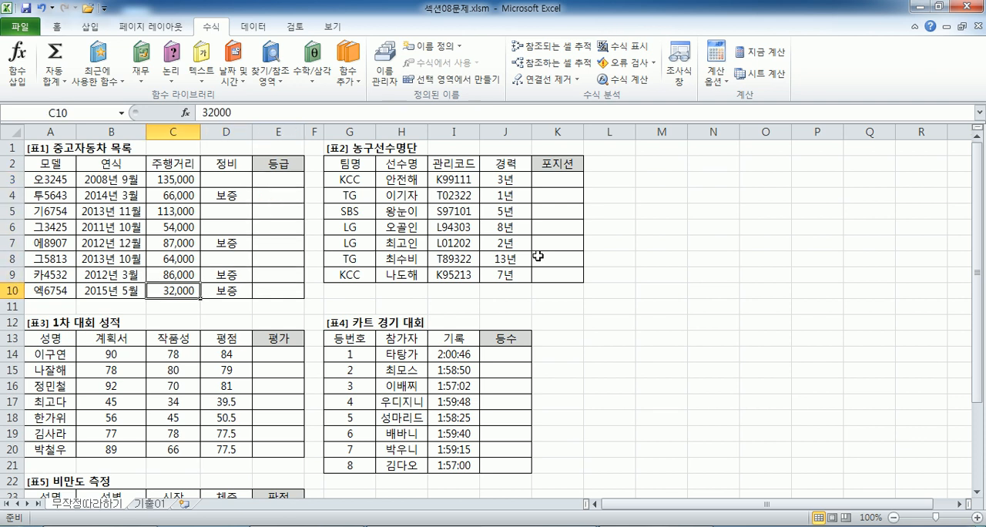
key(Right)
key(Left)
key(Right)
key(Right)
key(Right)
key(Left)
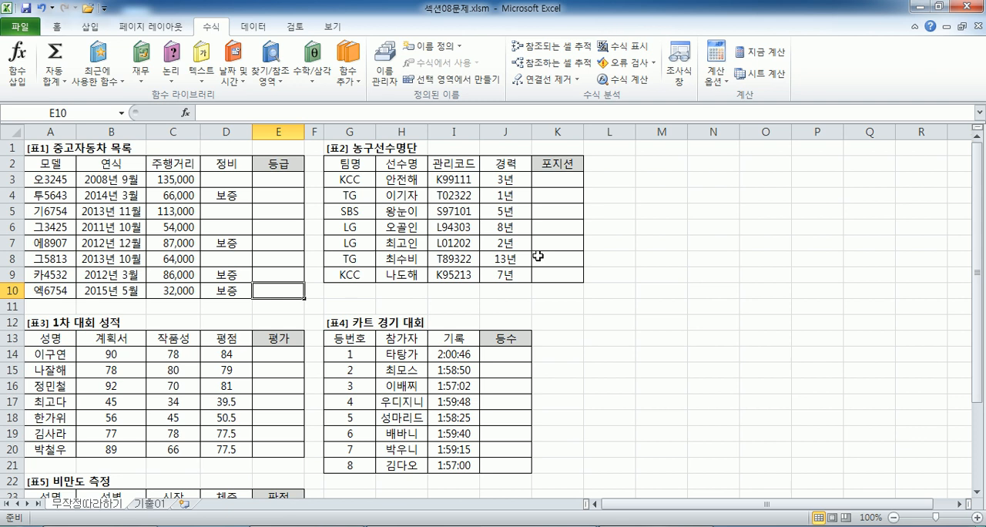
Examine the 주행거리, 정비 and 등급 cells of the second car in [표1], row 4.
key(Up)
key(Up)
key(Up)
key(Up)
key(Up)
key(Up)
key(Left)
key(Left)
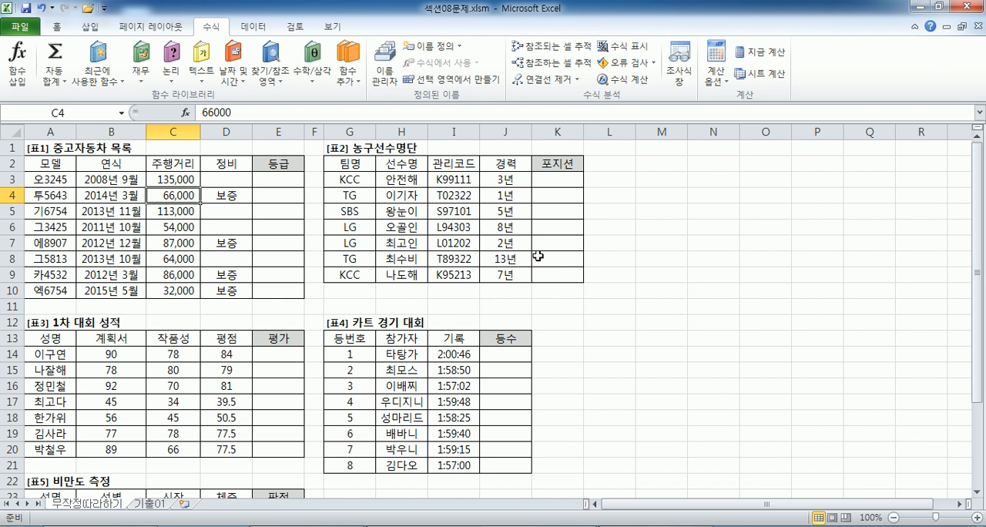
key(Right)
key(Right)
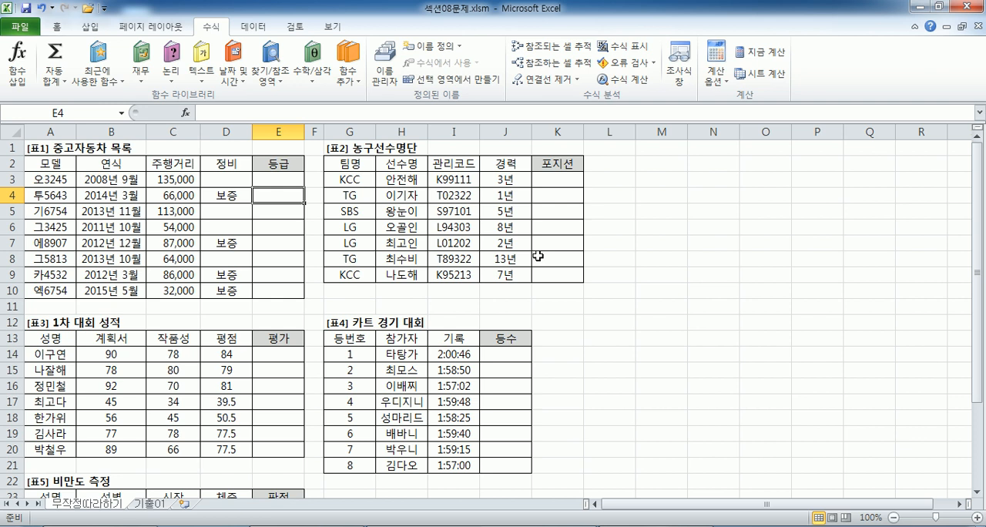
Switch back to Notepad and add the page reference "109쪽" followed by a blank line.
key(alt+Tab)
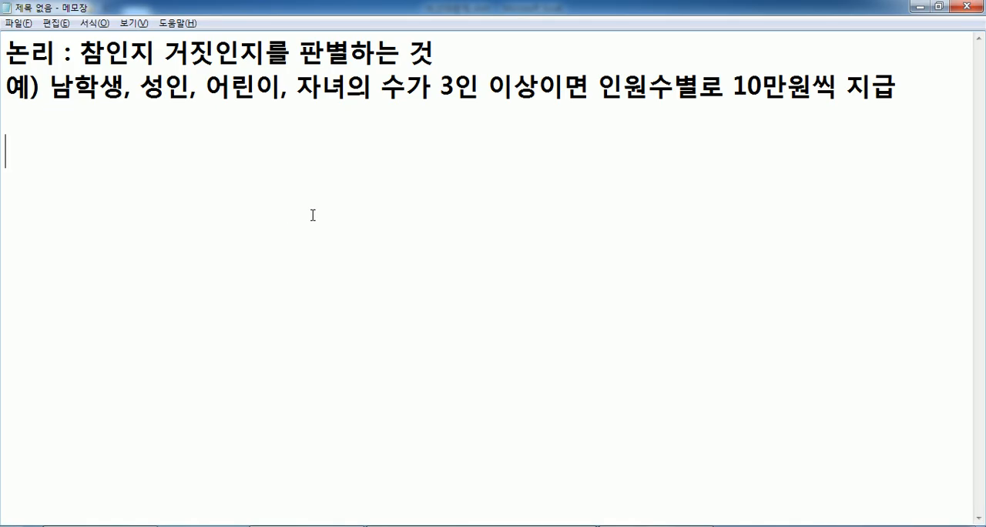
text(109쪽)
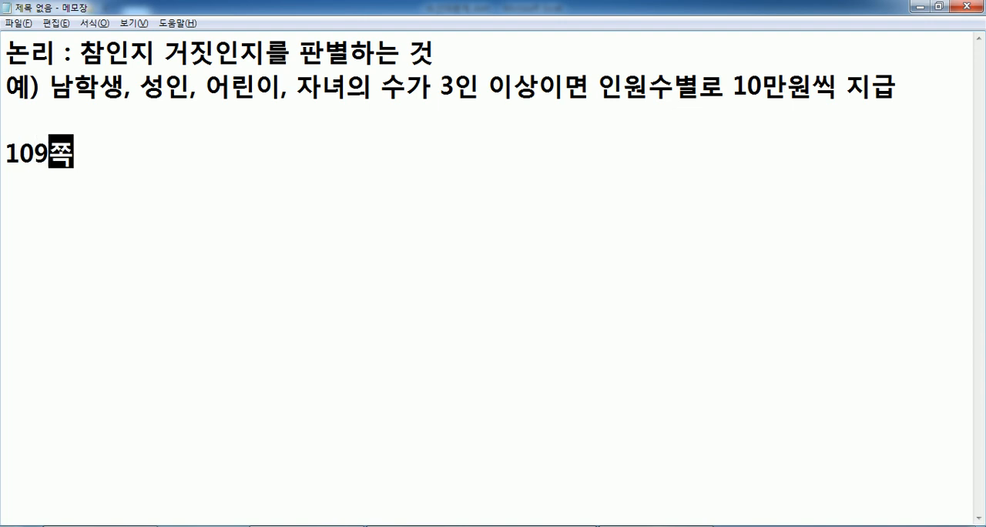
key(Return)
key(Return)
Write the first problem's condition as "문제1. 주행거리가 60000미만이고, 정비가".
text(문제1)
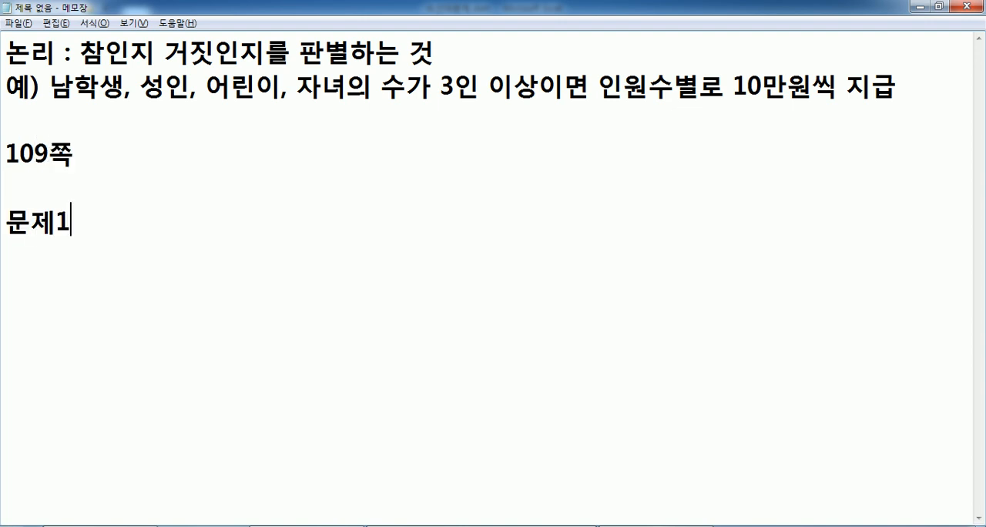
text(. 주행)
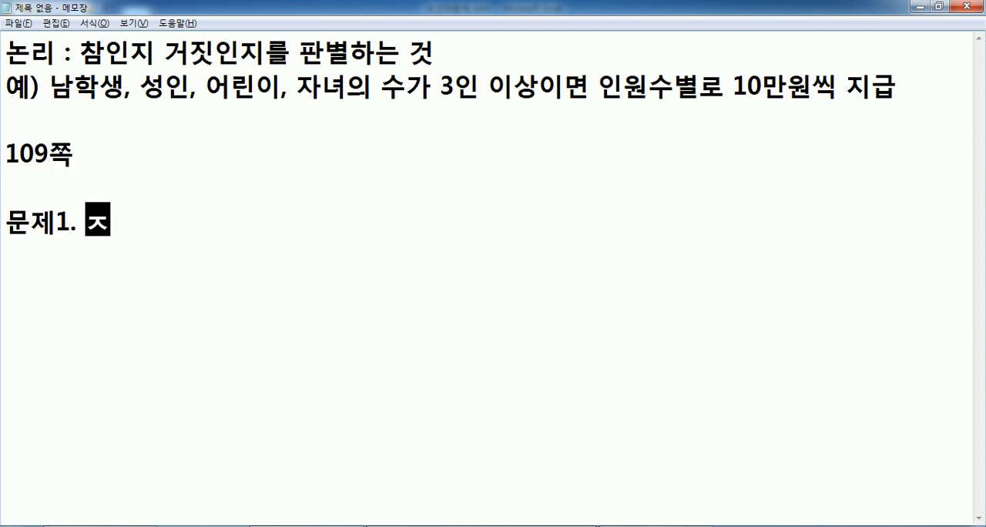
text(거리가 )
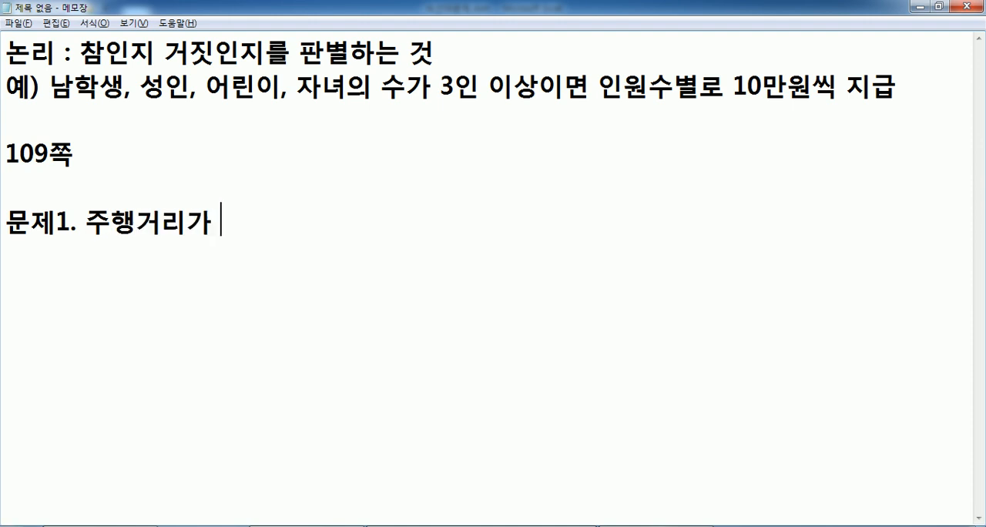
text(60000)
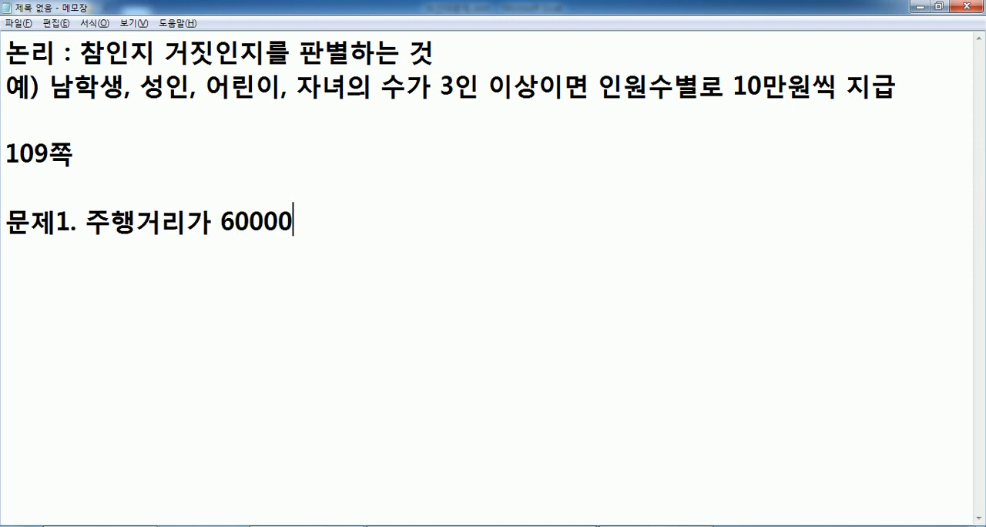
text(밈만이고, )
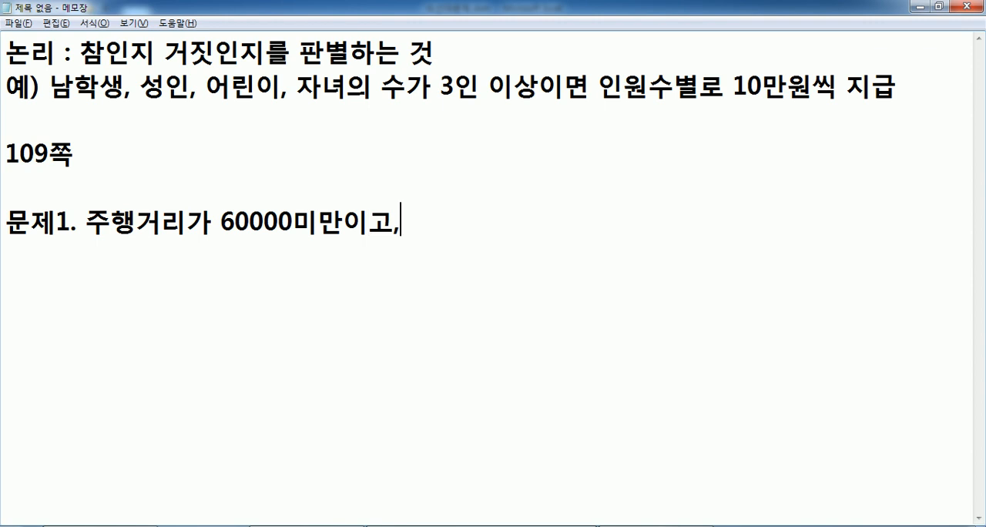
text(정비가)
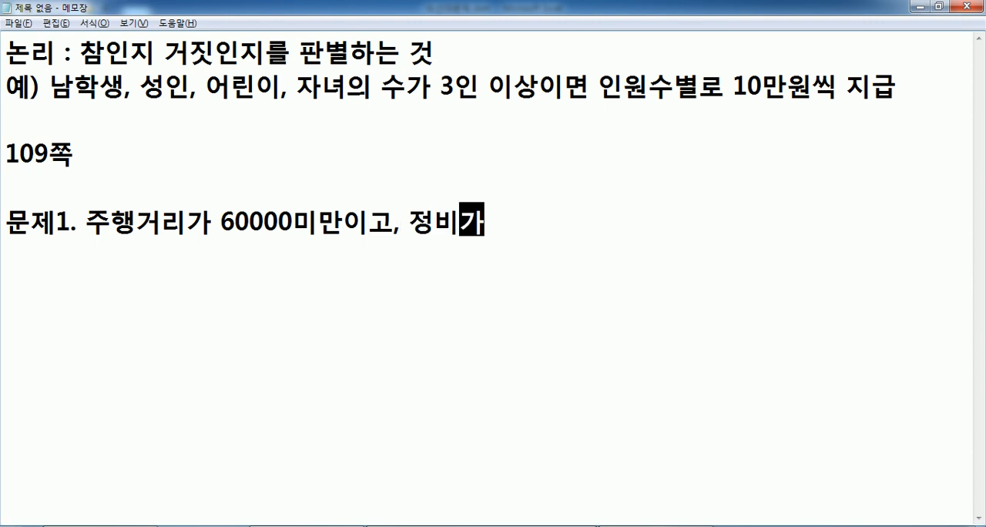
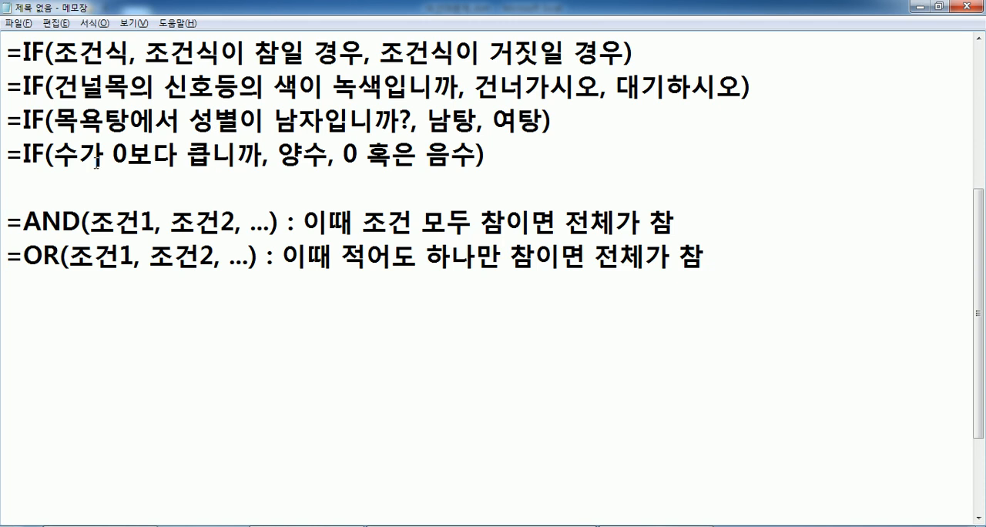
Two lines below the OR note, begin the first problem's formula as "=IF(주행거리가 60000미만이고 ".
drag(40, 222, 170, 223)
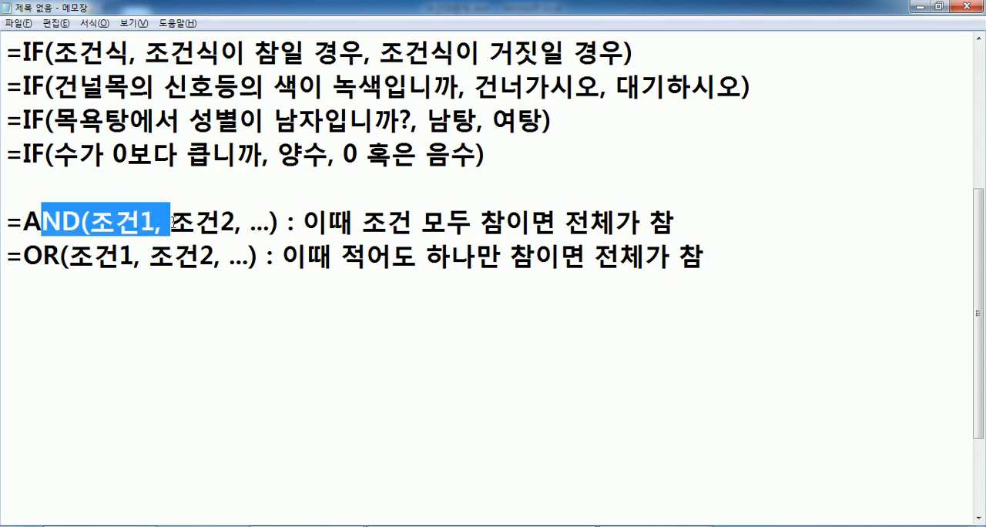
drag(90, 222, 271, 219)
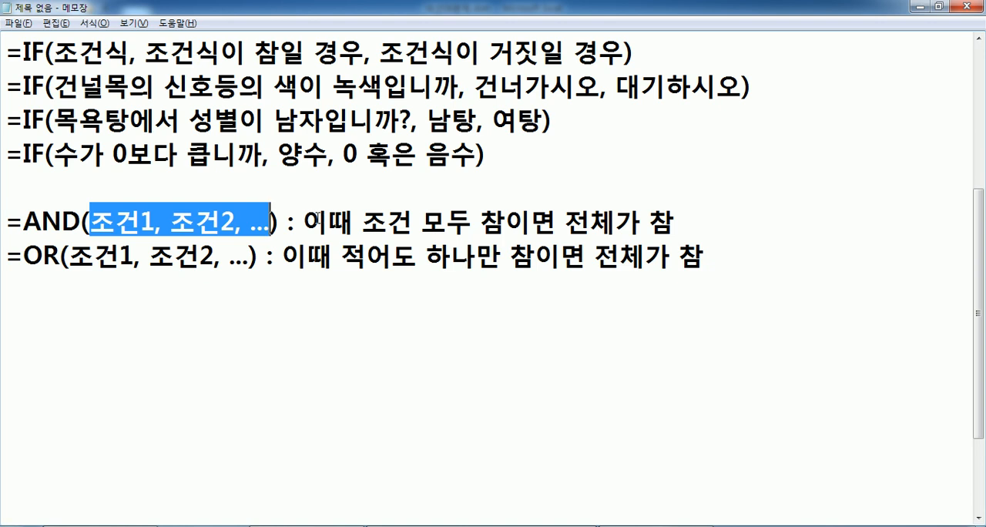
click(274, 300)
click(271, 308)
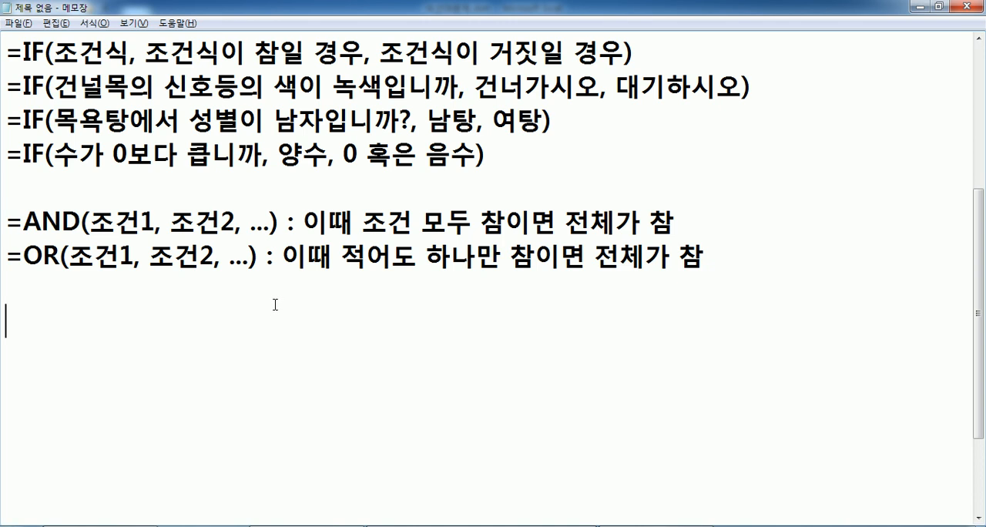
scroll(270, 275, up, 1)
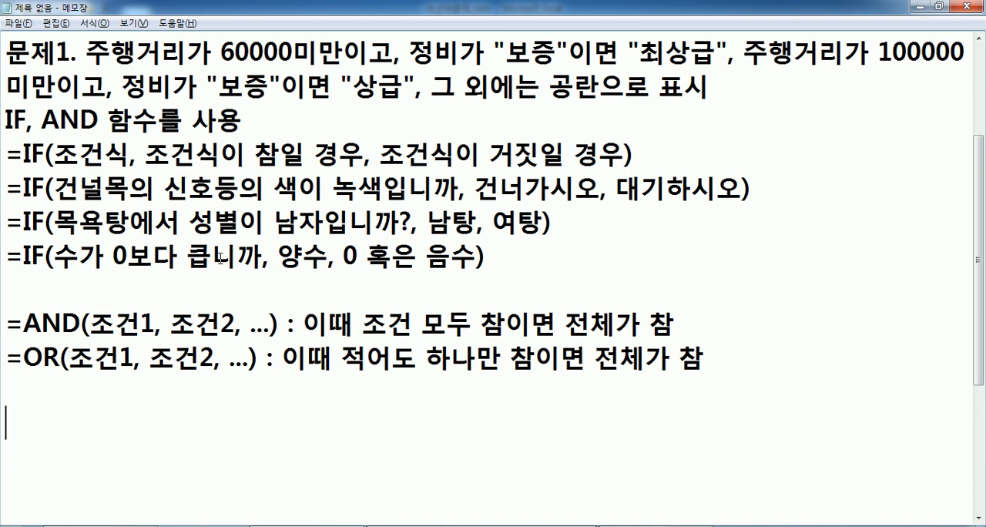
scroll(220, 259, down, 1)
text(=IF(주)
text(행걸)
text(리가 60000)
text(미만이고 )
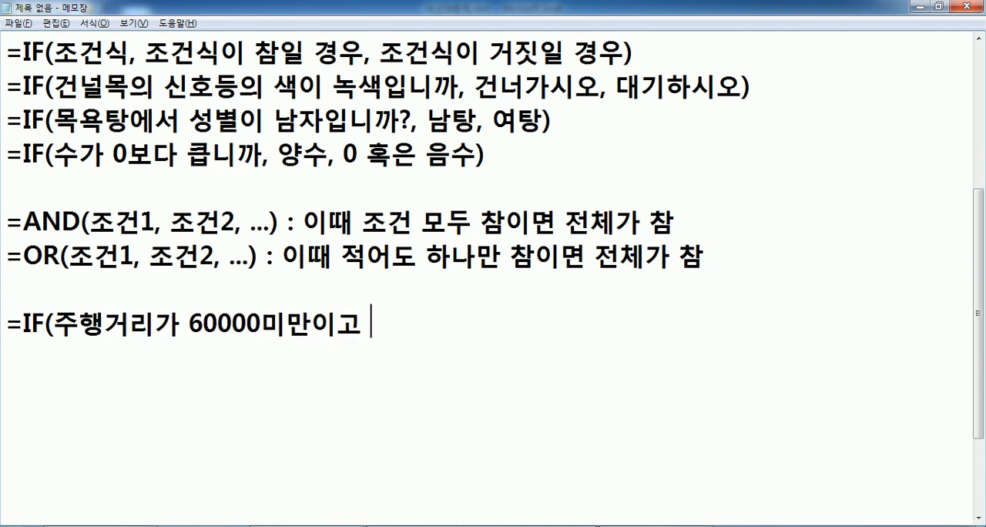
text(보증이 ")
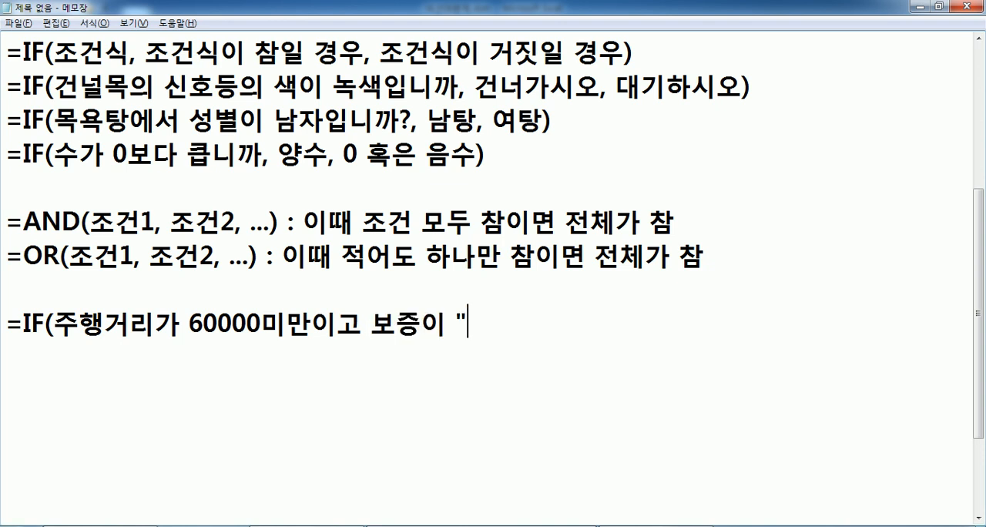
Complete the formula's first condition with 정비가 "보증" and add "최상급" as its true result.
key(BackSpace)
key(BackSpace)
key(BackSpace)
key(BackSpace)
key(BackSpace)
text(정)
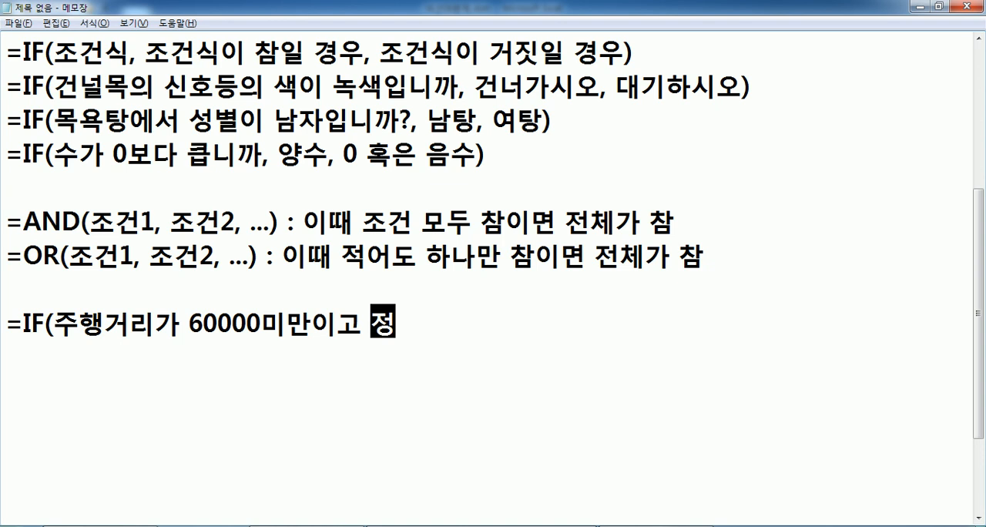
text(비가 "보증")
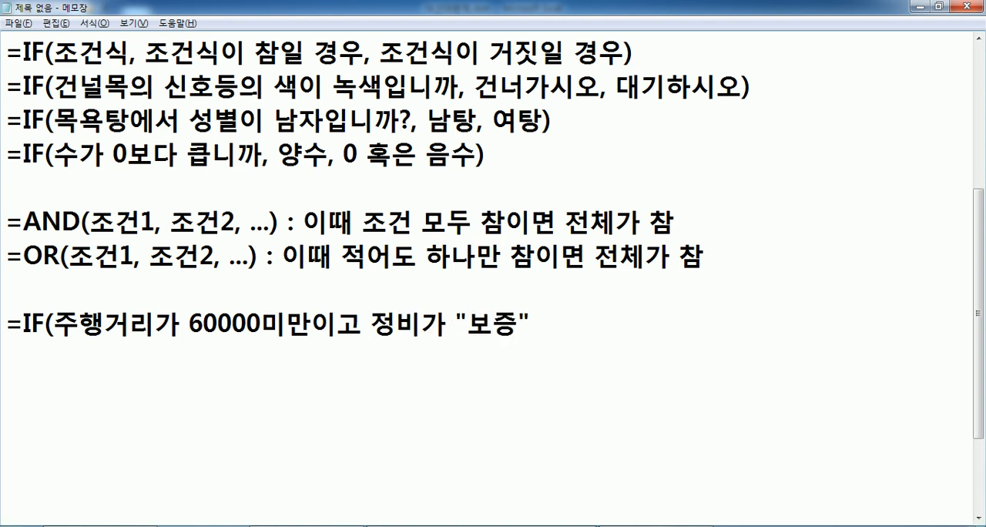
text(, "최)
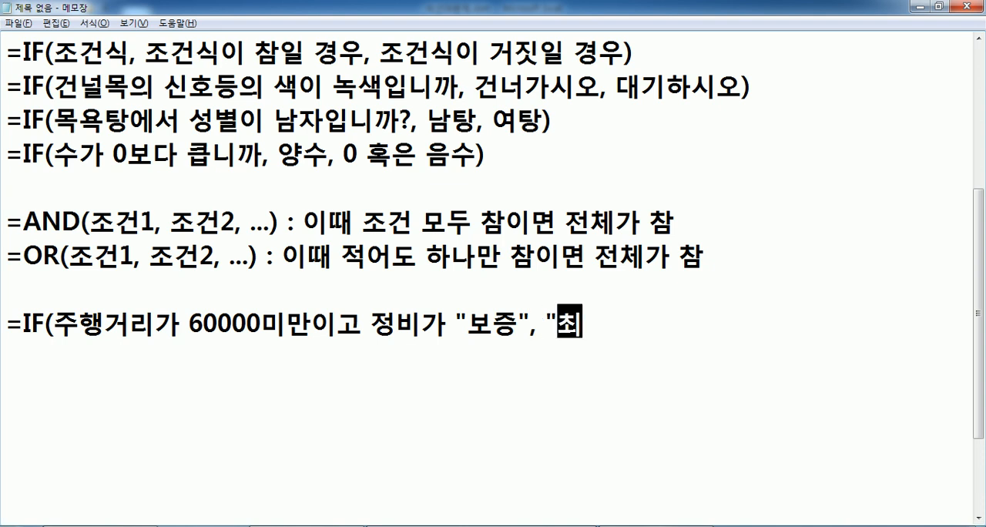
text(상급")
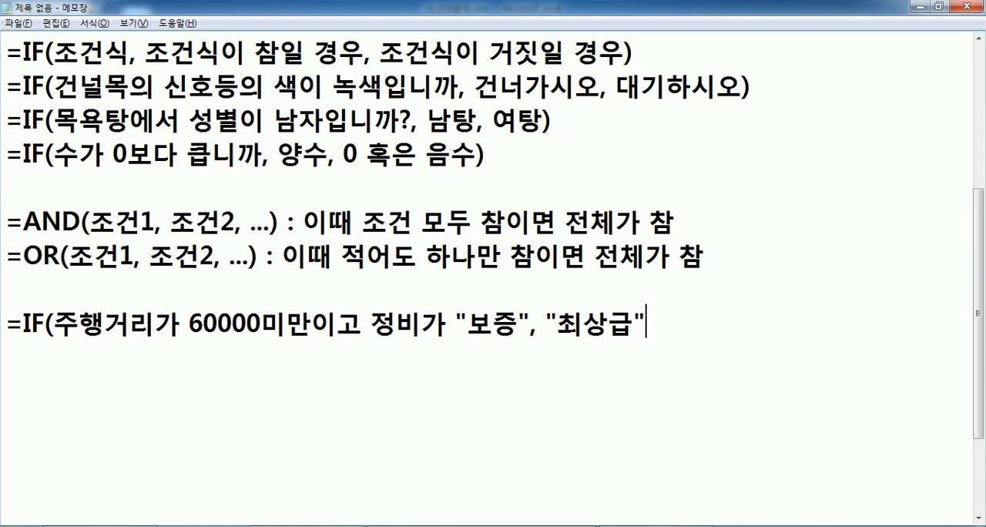
Above the problem's formula, insert a separate general syntax line starting "=IF(조건, 조건이 참일 경우".
key(Up)
key(Return)
key(Return)
key(Up)
text(=IF)
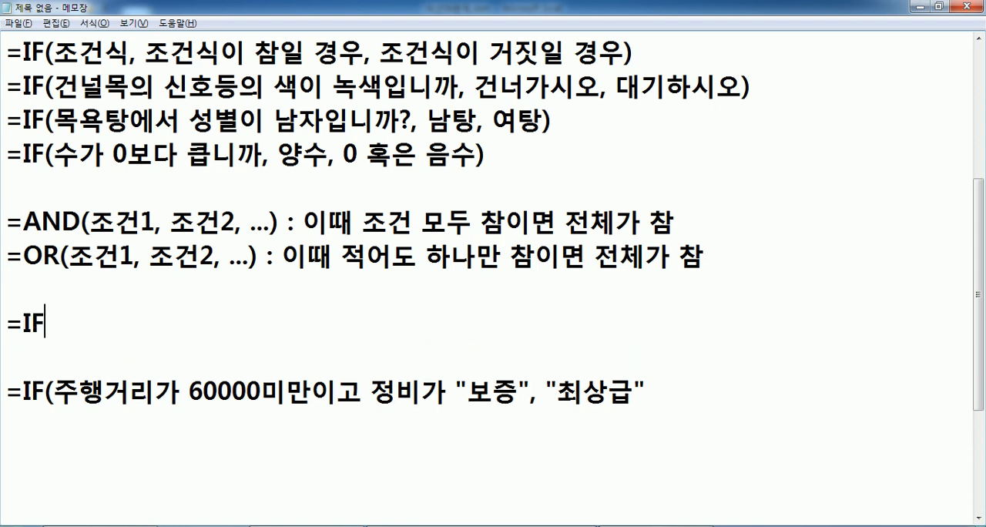
text((조거ㄴ, 조건ㅇ)
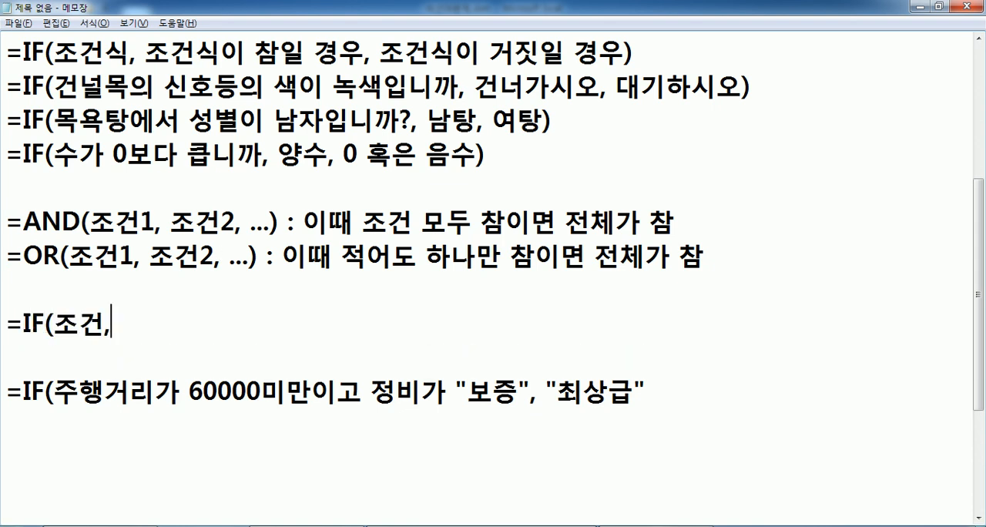
text(ㅣ 참일 경우)
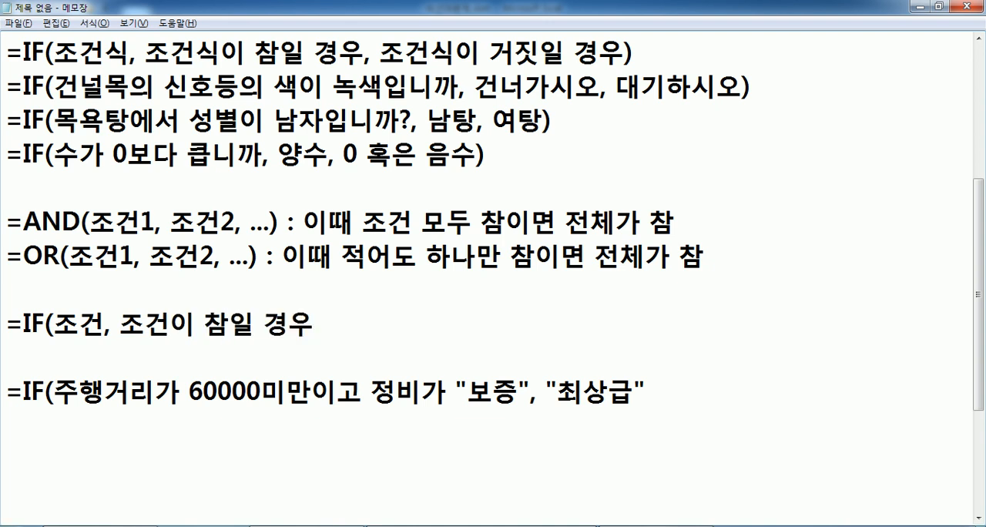
Number both mentions of the condition in the general IF line as 조건1.
click(111, 322)
text(1)
key(Right)
key(Right)
key(Right)
key(Right)
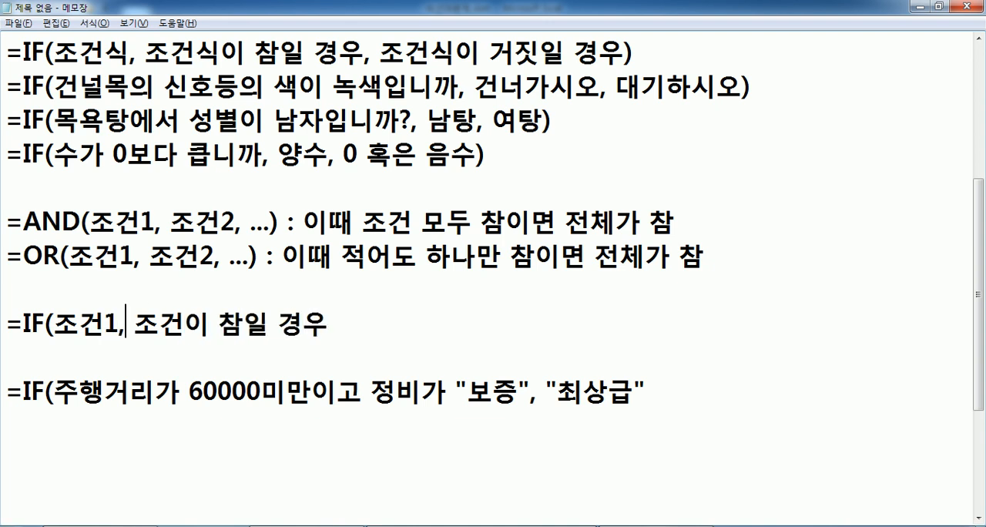
text(1)
key(End)
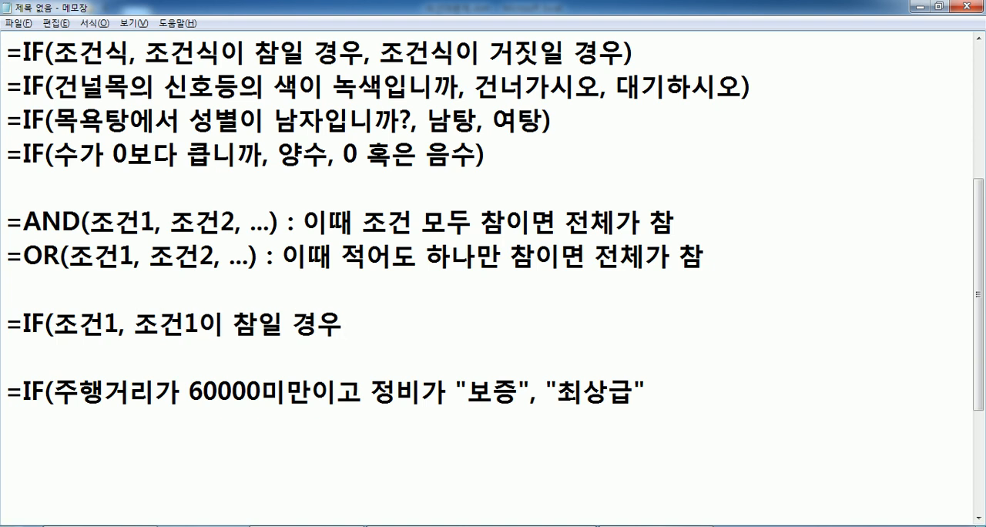
Extend the general IF line with the nested part ", IF(조건2, 조건2가 참일 경우, ".
text(, IF()
text(WH)
key(BackSpace)
key(BackSpace)
text(조건2, )
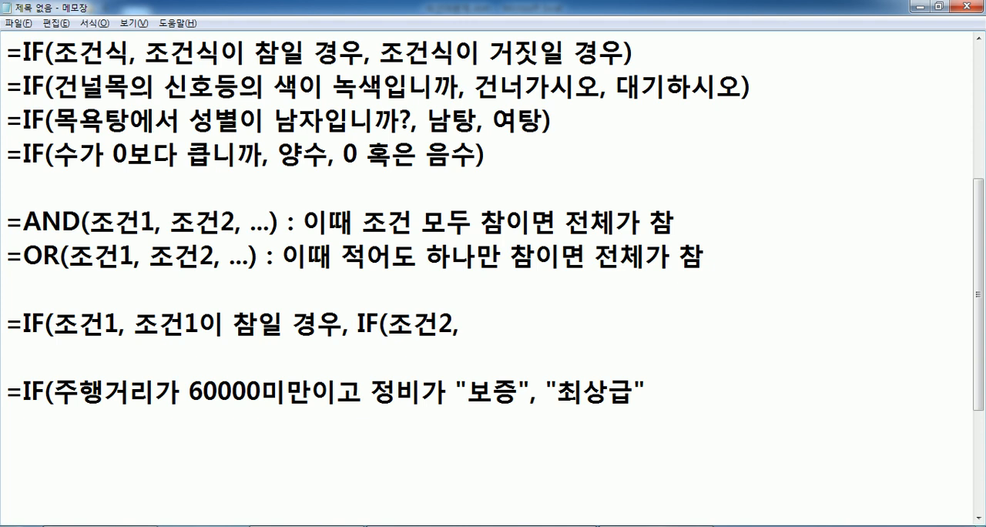
text(조건)
text(2)
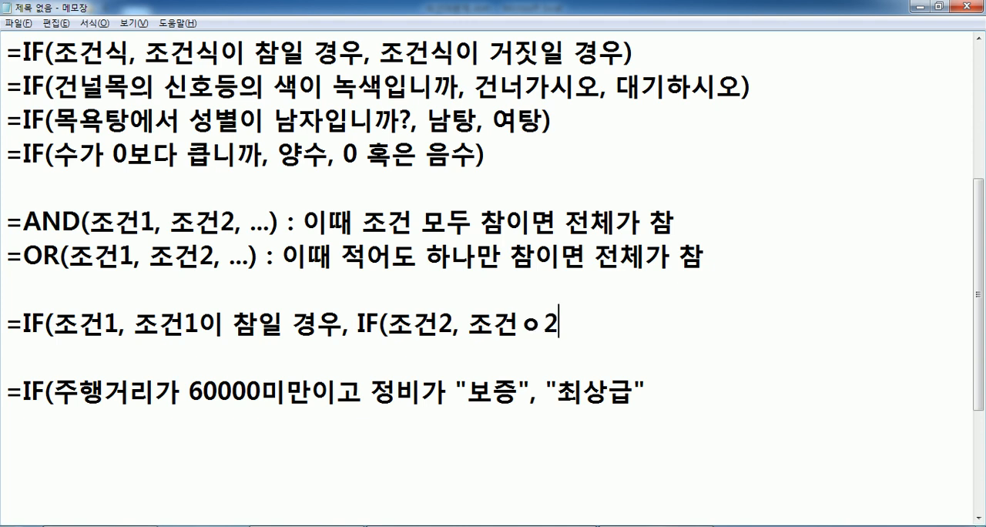
text(가 차참일 경우)
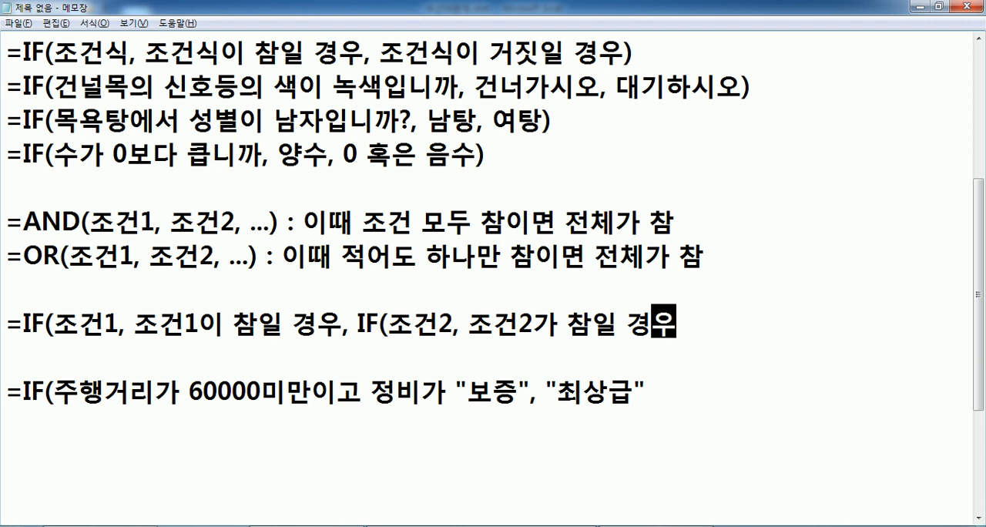
text(, )
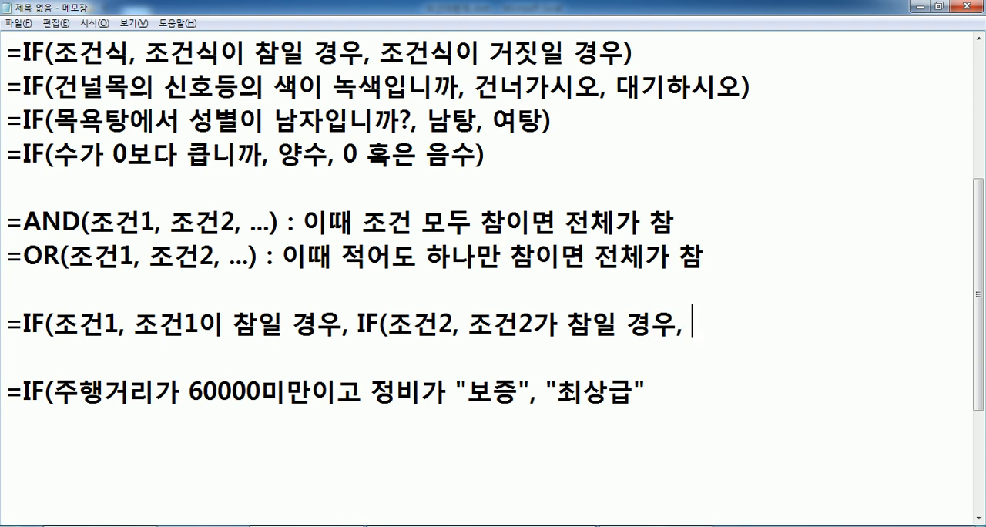
text(....)
End the general nested IF line with "....))))".
text())
key(Left)
key(Left)
key(End)
text())))
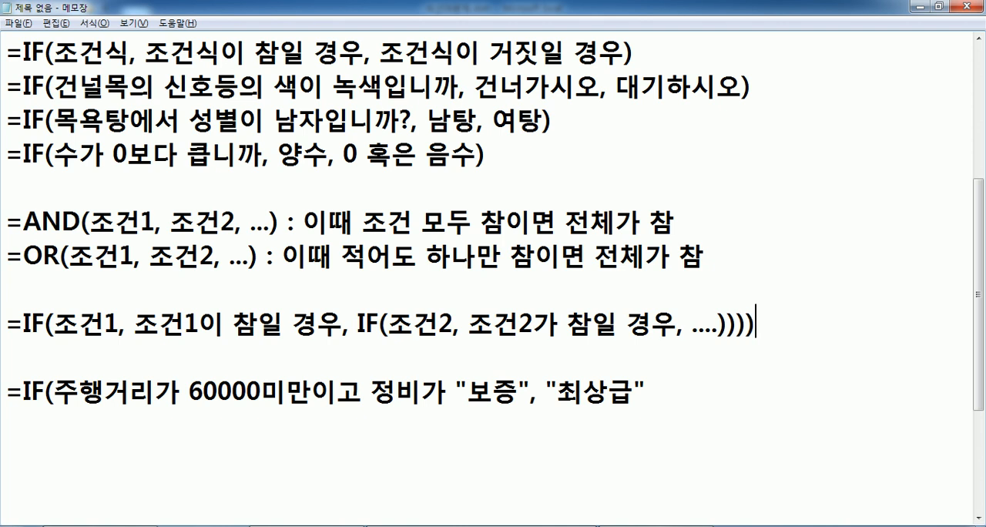
Append ", IF(" after "최상급" in the problem's formula to open a nested IF.
key(Down)
key(Down)
key(Down)
key(Left)
key(Left)
key(End)
scroll(155, 225, up, 2)
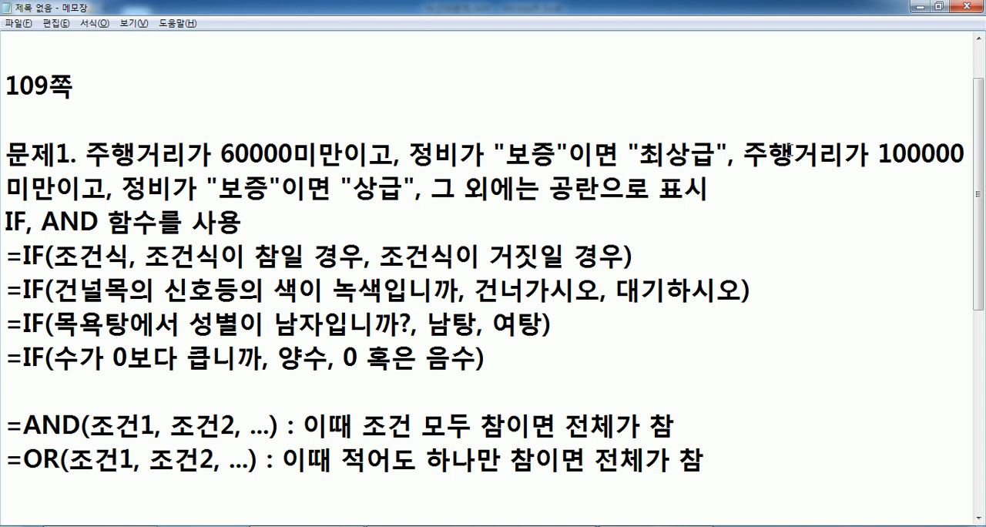
scroll(746, 176, down, 3)
text(, "최상급",)
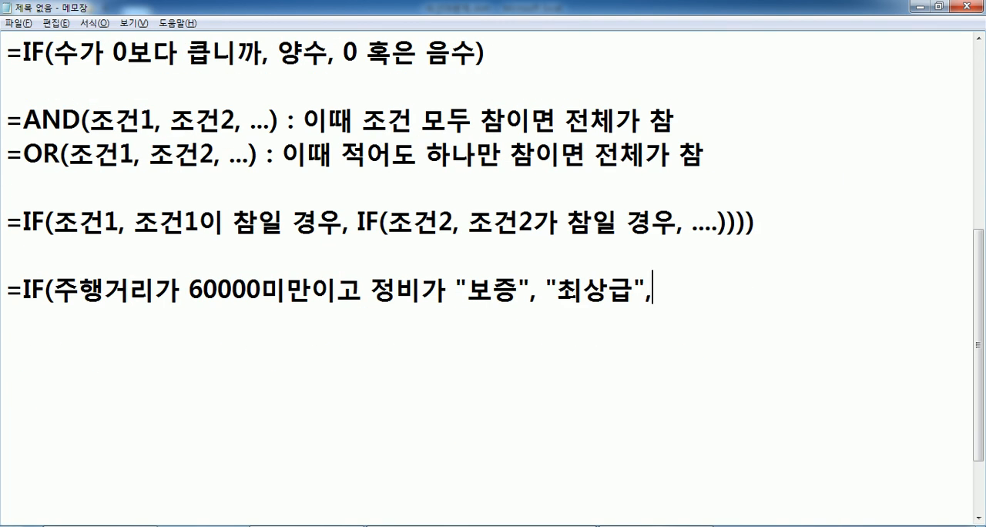
text( IF()
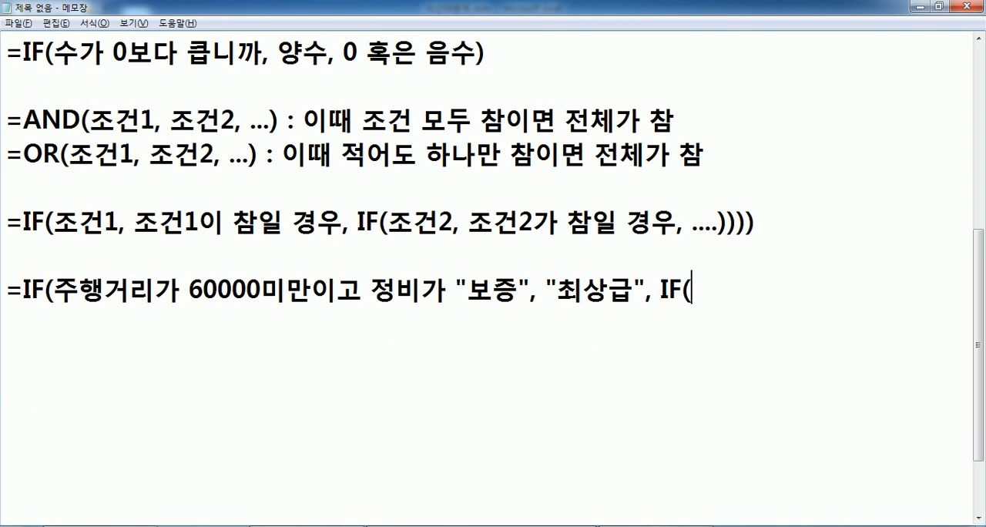
text(WNGO)
key(BackSpace)
key(BackSpace)
key(BackSpace)
key(BackSpace)
Write the nested IF's condition as 주행거리가 100000미만이고 정비가 "보증", followed by a comma.
key(Hangul)
text(주행)
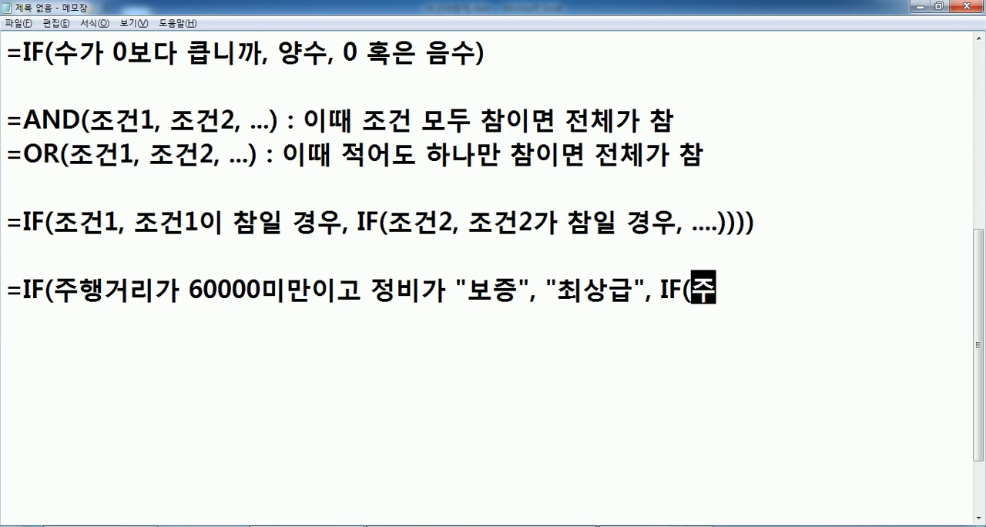
text(거리가 1000)
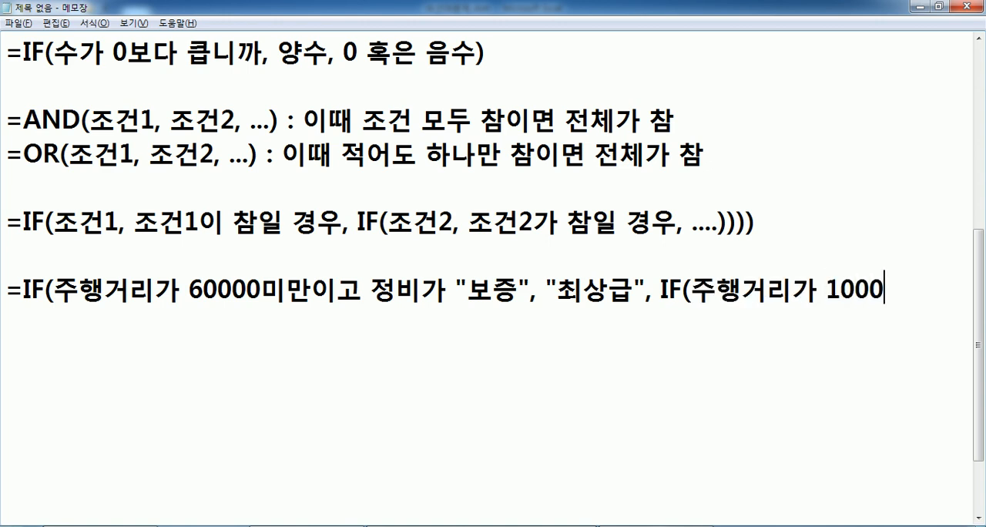
text(00미만이고)
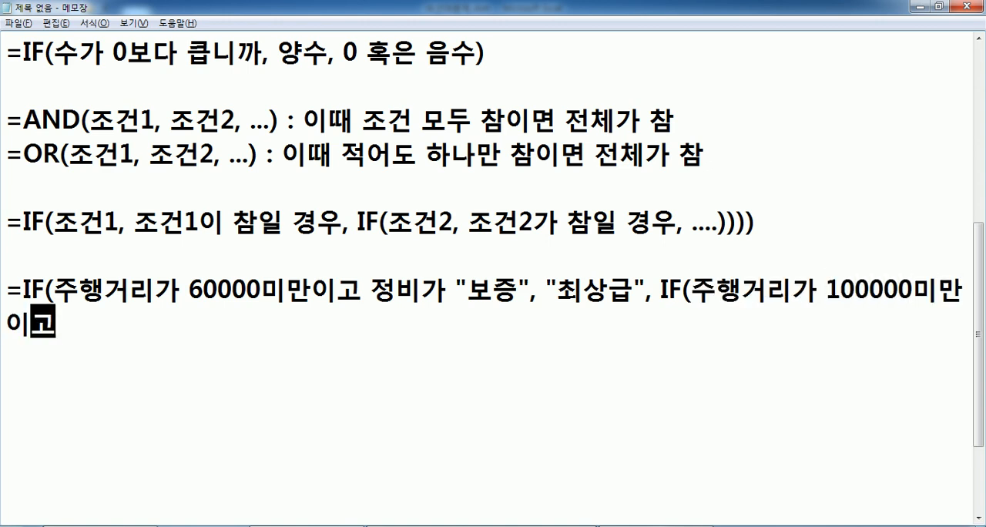
text( ㅈ정비가 "봊)
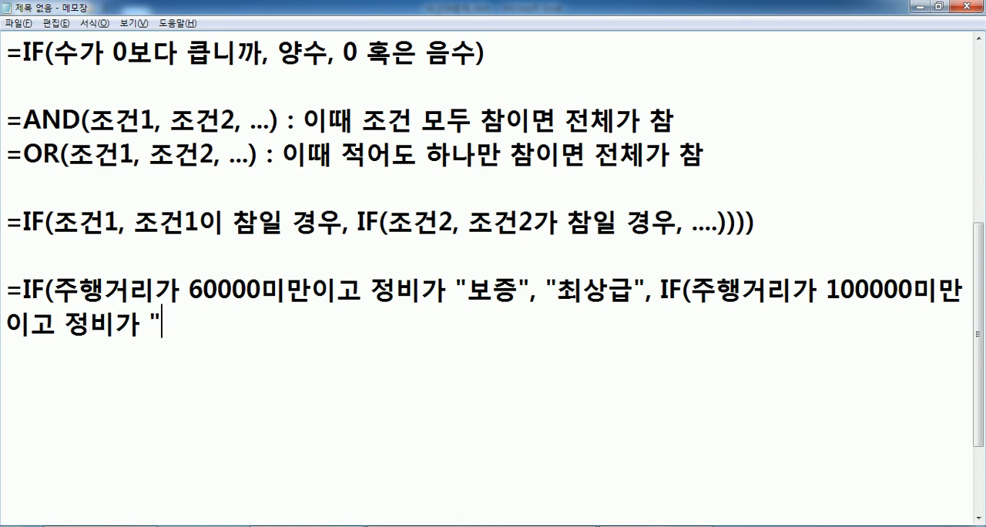
text(증")
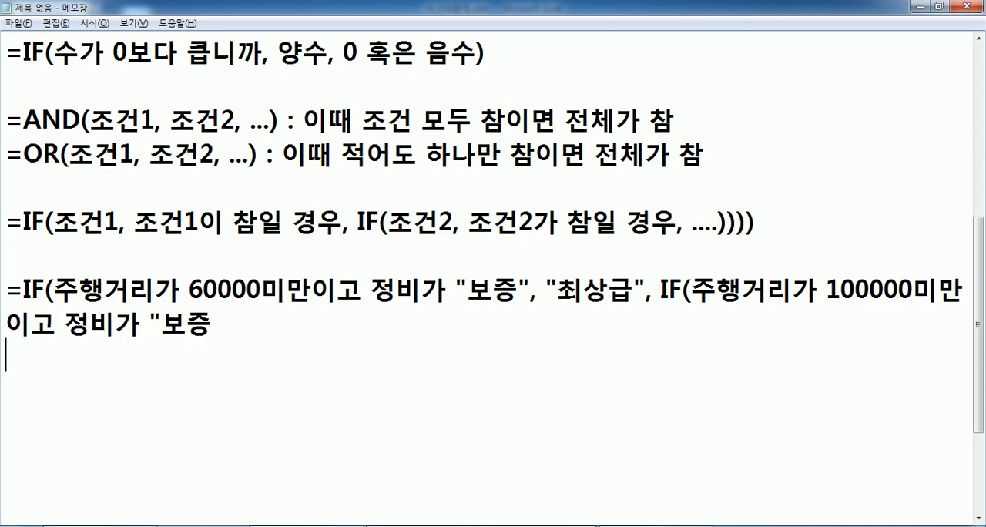
text(,)
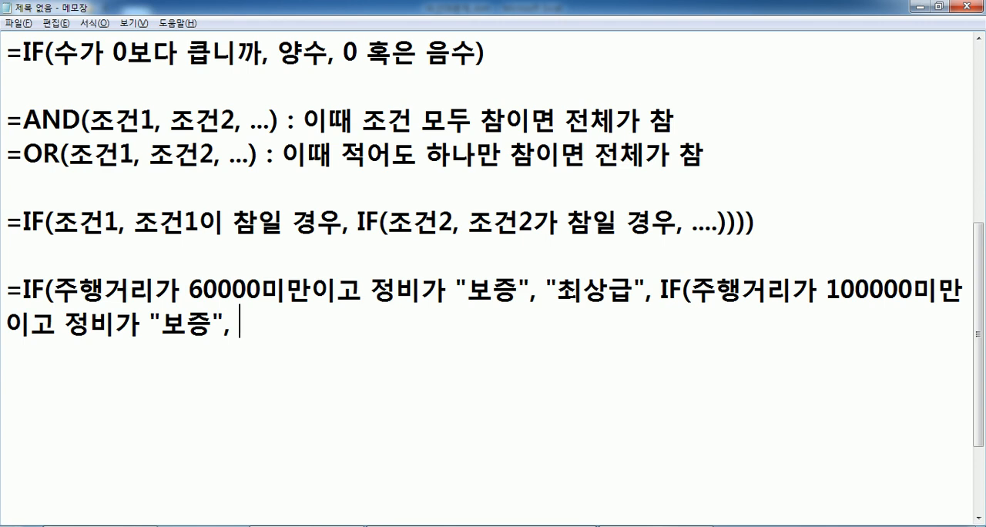
Add "상급" and a comma on the same line as the nested IF's true result.
scroll(731, 183, up, 3)
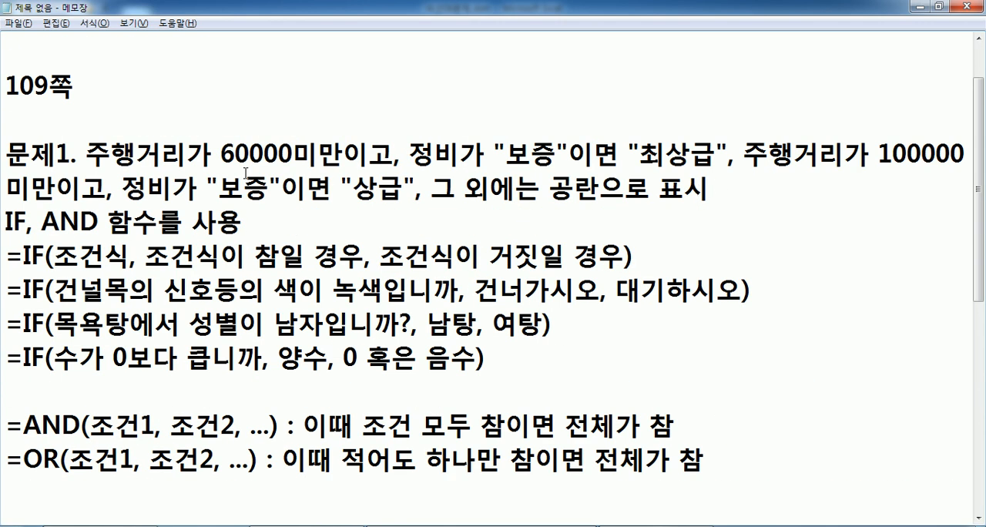
scroll(369, 188, down, 4)
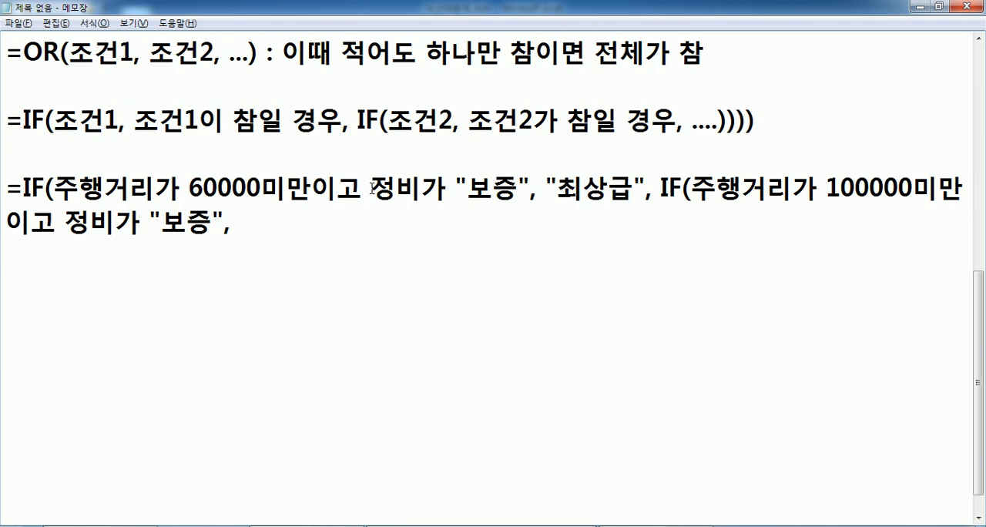
text("상급")
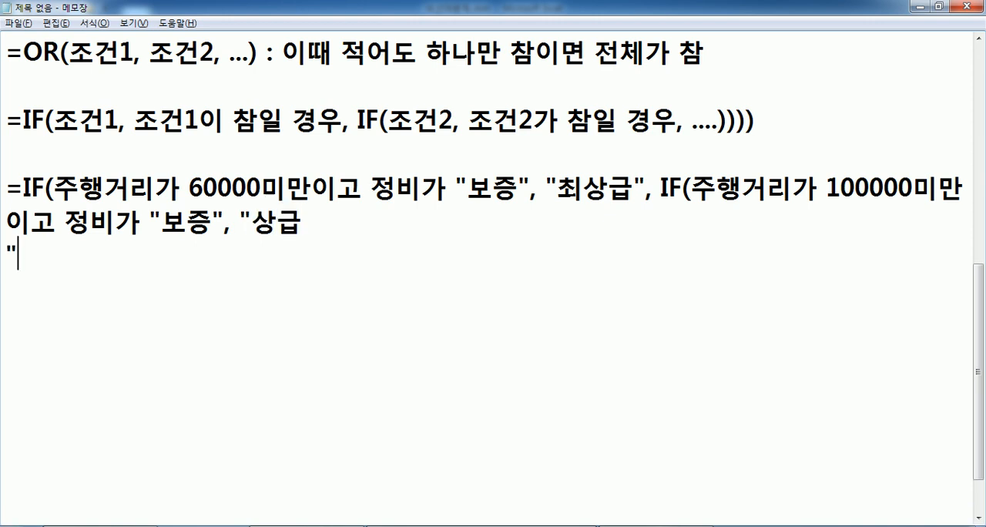
key(BackSpace)
key(BackSpace)
key(Return)
key(BackSpace)
text(",)
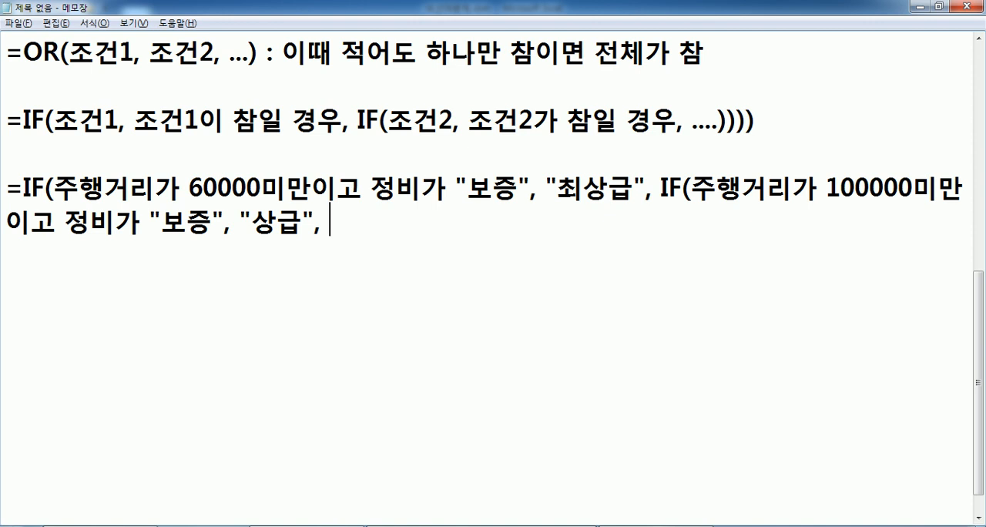
Finish the nested IF formula with 공란 as the false result, close both parentheses and start a new line.
scroll(359, 151, up, 3)
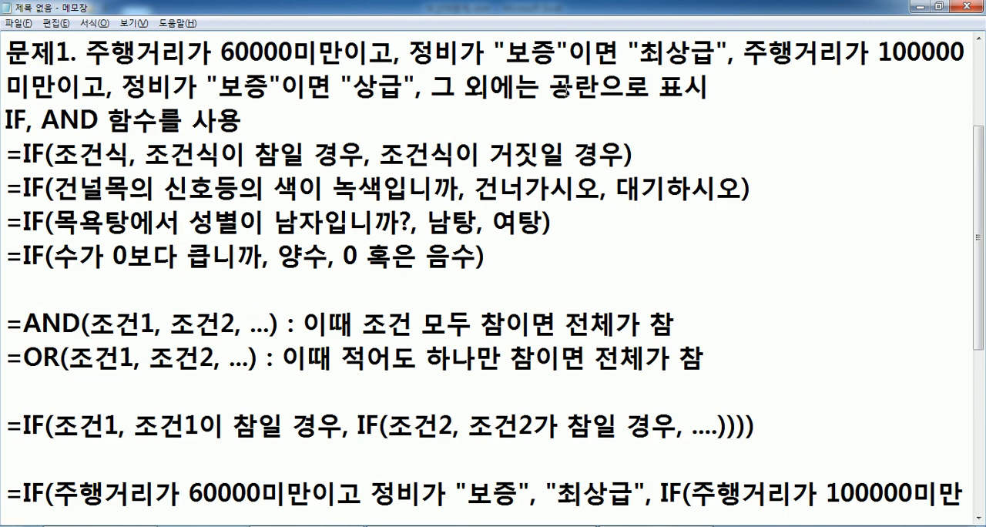
scroll(565, 91, down, 3)
text(공)
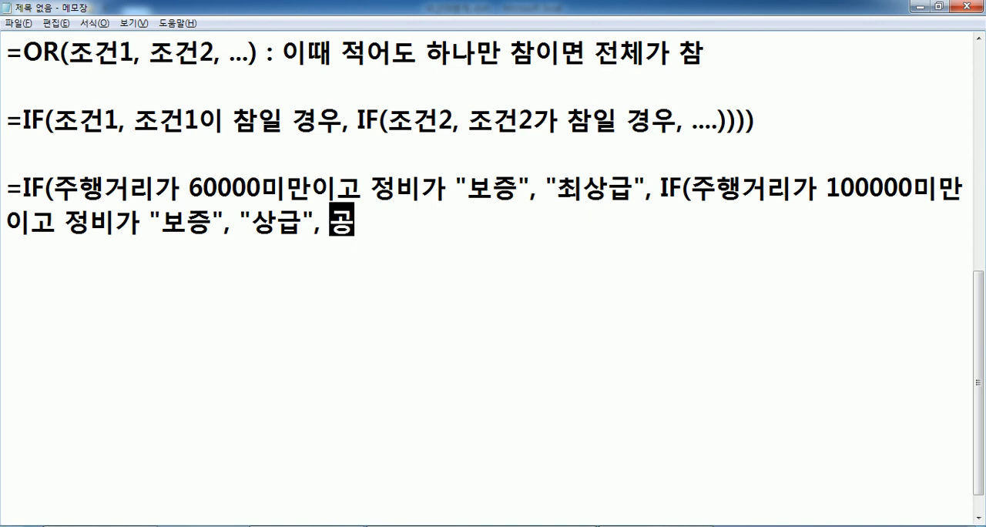
text(란)))
key(Return)
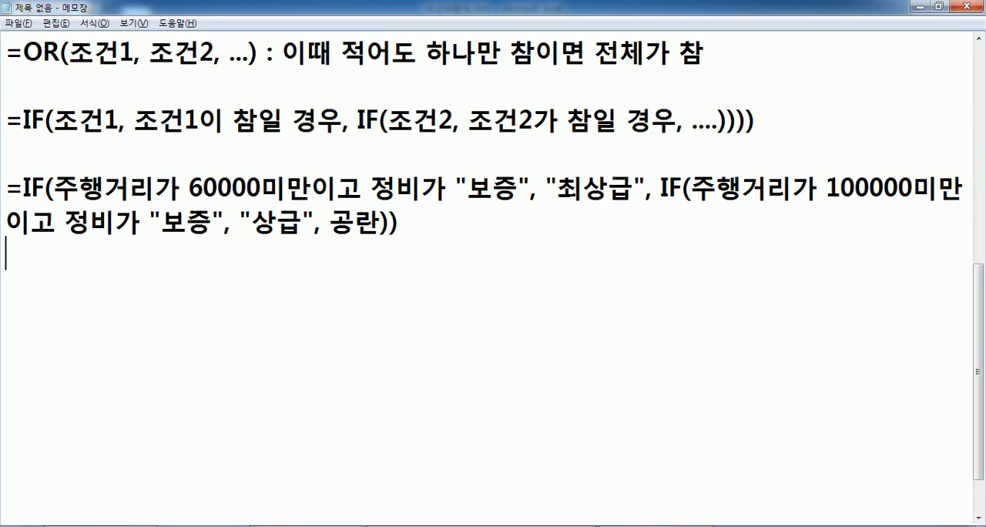
Duplicate the complete two-line nested IF formula directly below itself.
key(Up)
key(Up)
key(shift+Down)
key(shift+Down)
key(ctrl+c)
key(Right)
key(ctrl+v)
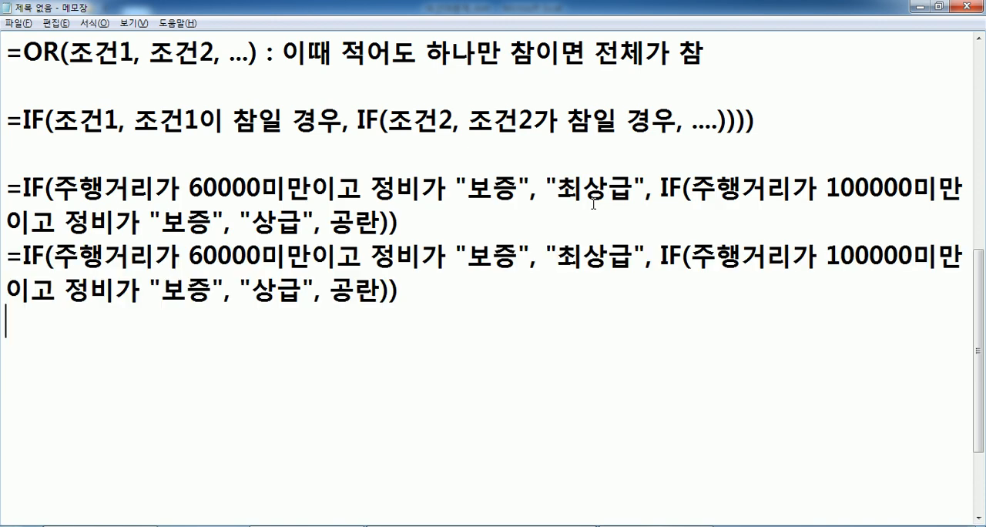
In the copied formula, rewrite the first condition as AND(주행거리가 60000미만, 정비가 "보증").
click(60, 259)
drag(54, 257, 530, 257)
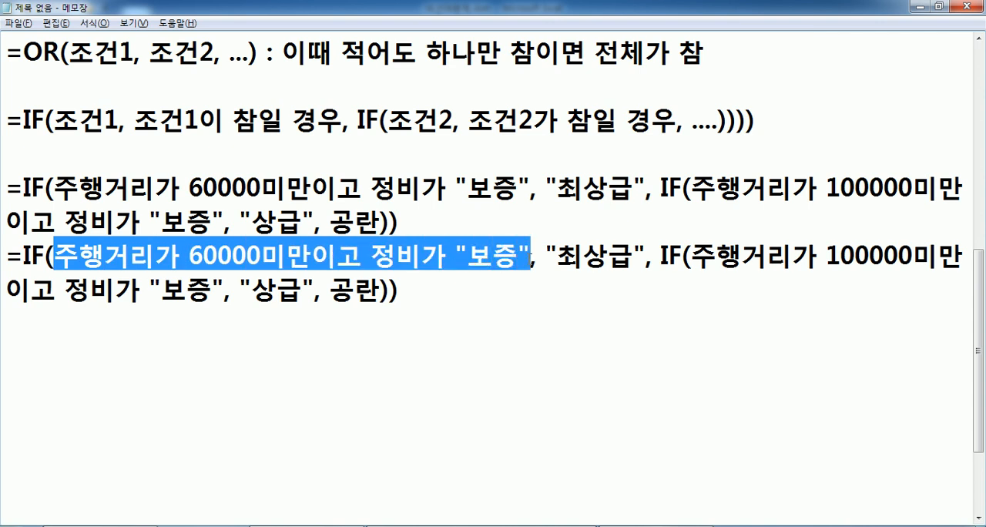
key(Left)
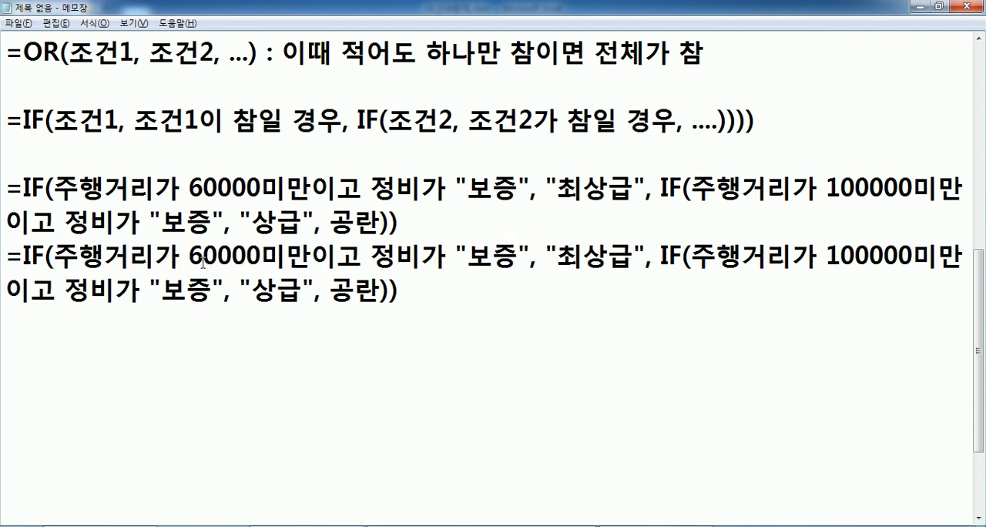
text(AND)
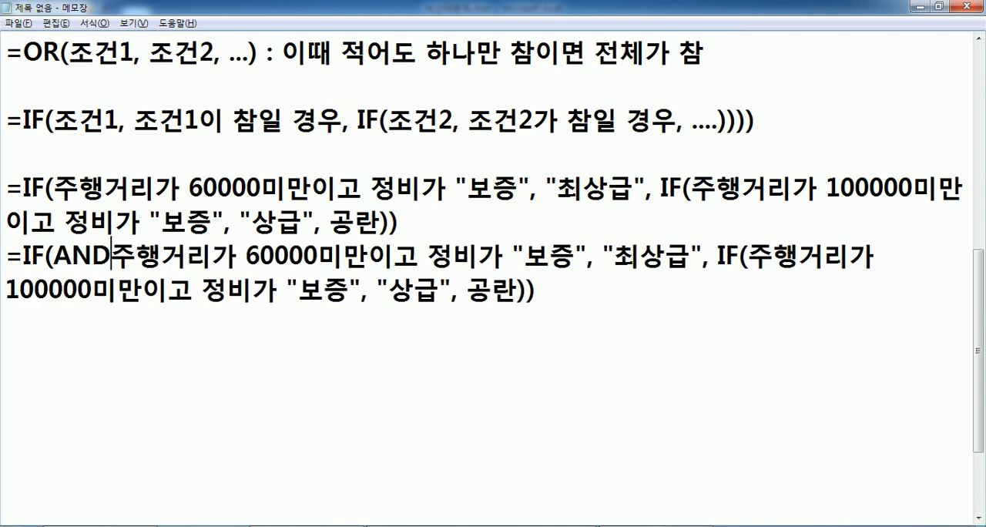
key(Right)
key(Right)
key(Right)
key(Right)
key(Right)
key(Right)
key(Right)
key(Right)
key(Right)
key(Right)
key(Right)
key(Right)
key(Right)
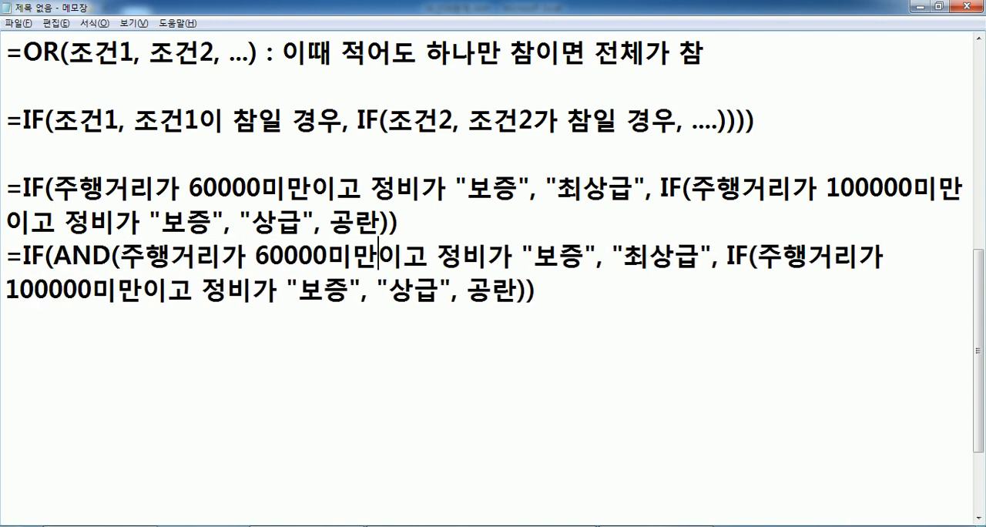
text(,)
key(Delete)
key(Delete)
key(Right)
key(Right)
key(Right)
key(Right)
key(Right)
key(Right)
key(Right)
key(Right)
key(Right)
key(Right)
key(Right)
key(Left)
key(Left)
text())
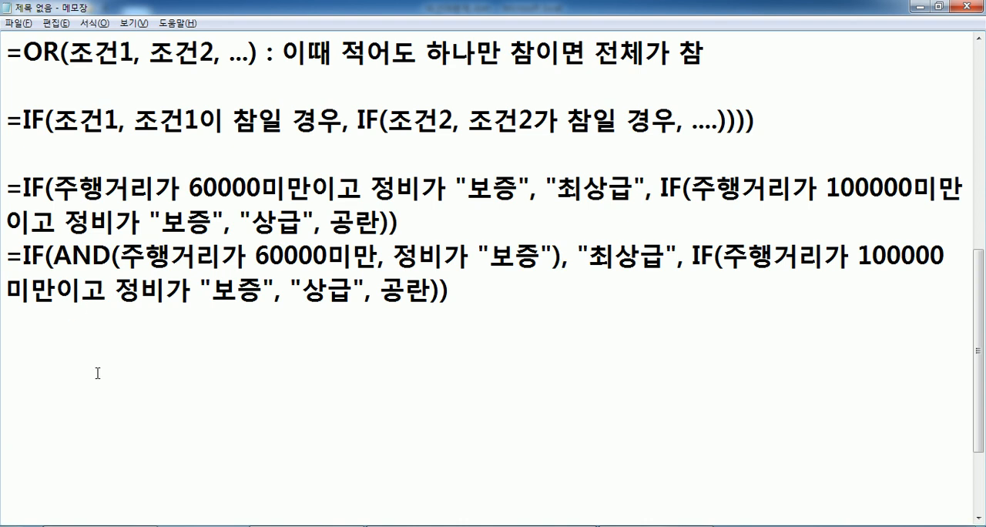
Rewrite the nested IF's condition in the same copy as AND(주행거리가 100000미만, 정비가 "보증").
click(728, 256)
text(AND()
key(Right)
key(Right)
key(Right)
key(Right)
key(Right)
key(Right)
key(Right)
key(Right)
key(Right)
key(Right)
key(Right)
key(Right)
key(Right)
key(Right)
key(Delete)
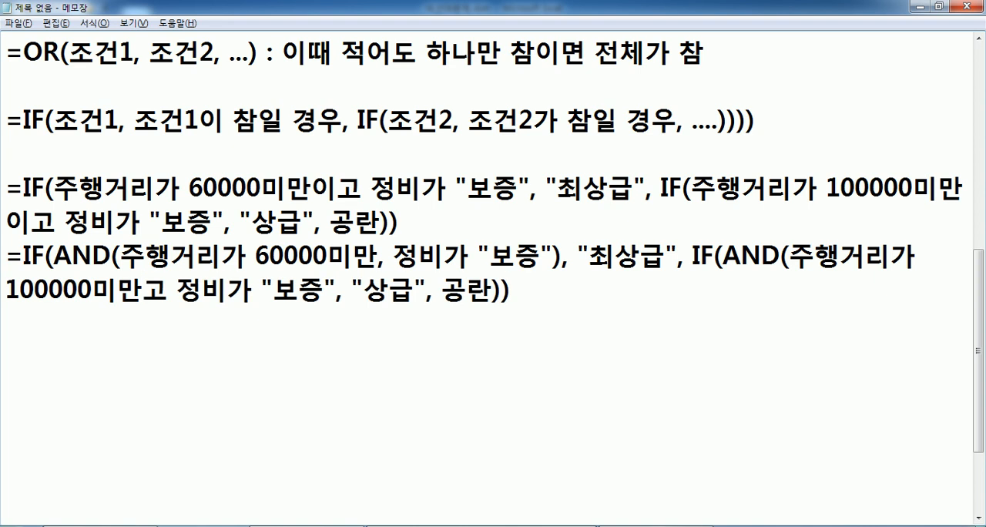
key(Delete)
text(,)
key(Right)
key(Right)
key(Right)
key(Right)
key(Right)
key(Right)
key(Right)
key(Right)
key(Right)
text())
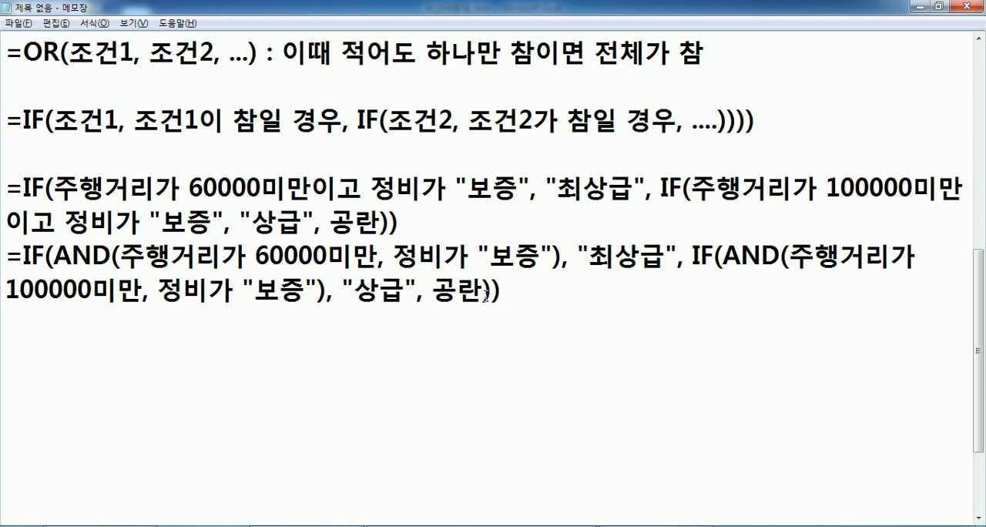
Duplicate the AND version of the formula on the lines below it.
drag(7, 255, 4, 323)
key(ctrl+c)
click(126, 322)
key(ctrl+v)
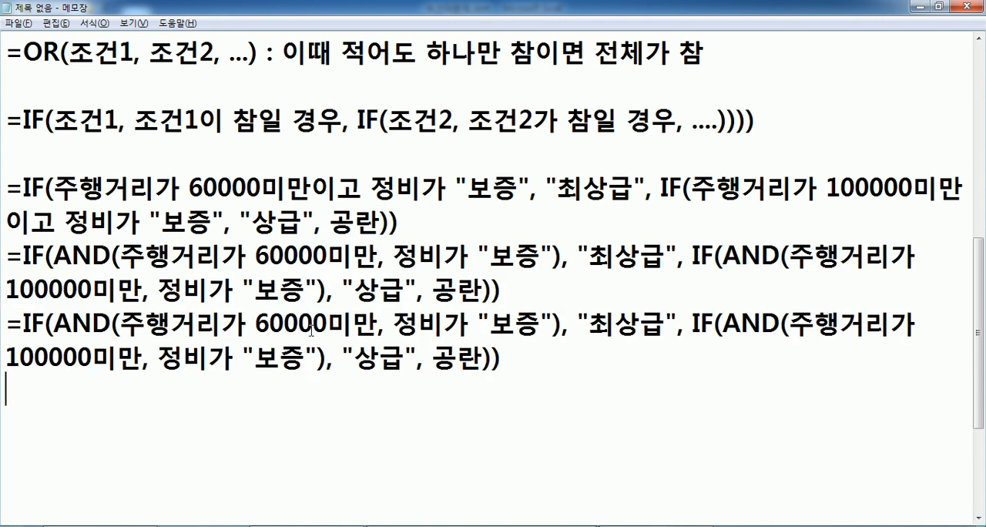
In the newest copy, turn the first mileage condition into the comparison 주행거리<60000.
drag(221, 323, 264, 316)
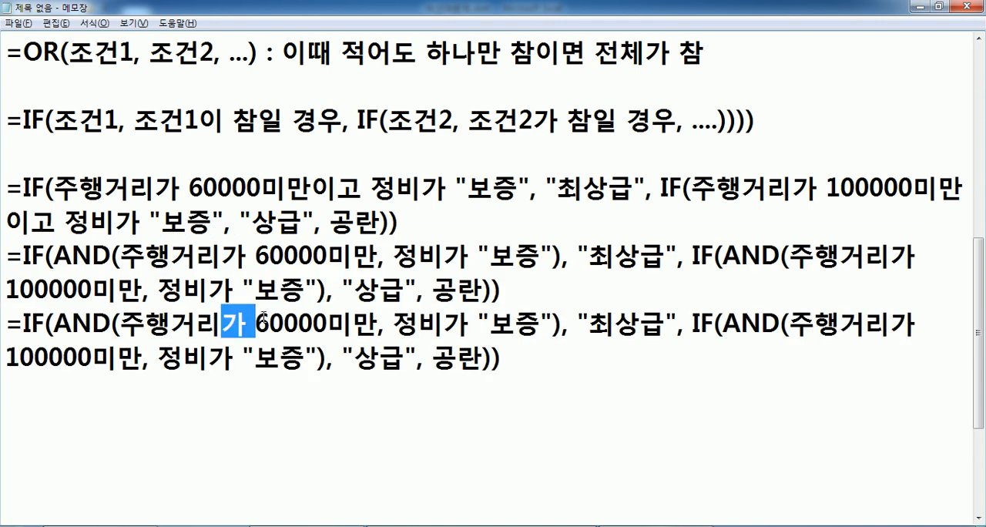
text(<)
key(Right)
key(Right)
key(Right)
key(Right)
key(Right)
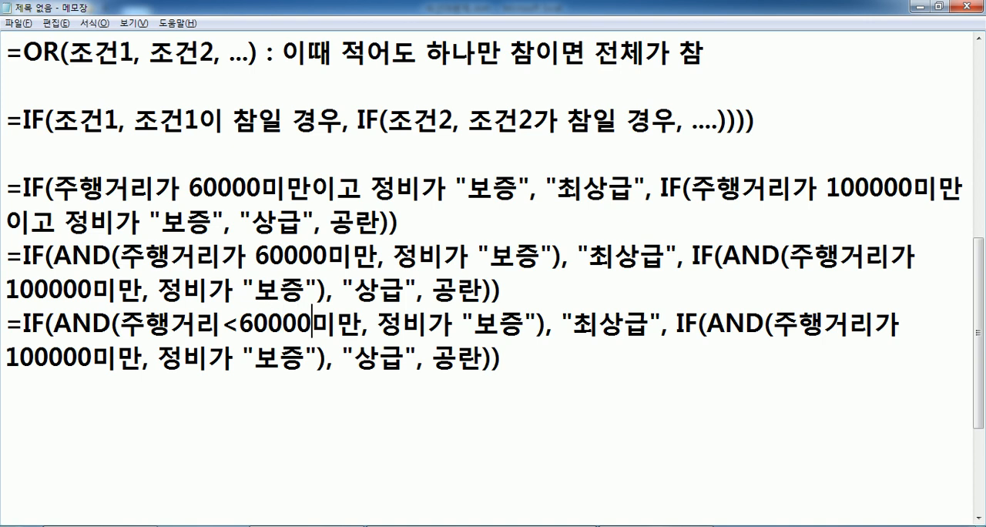
key(Delete)
key(Delete)
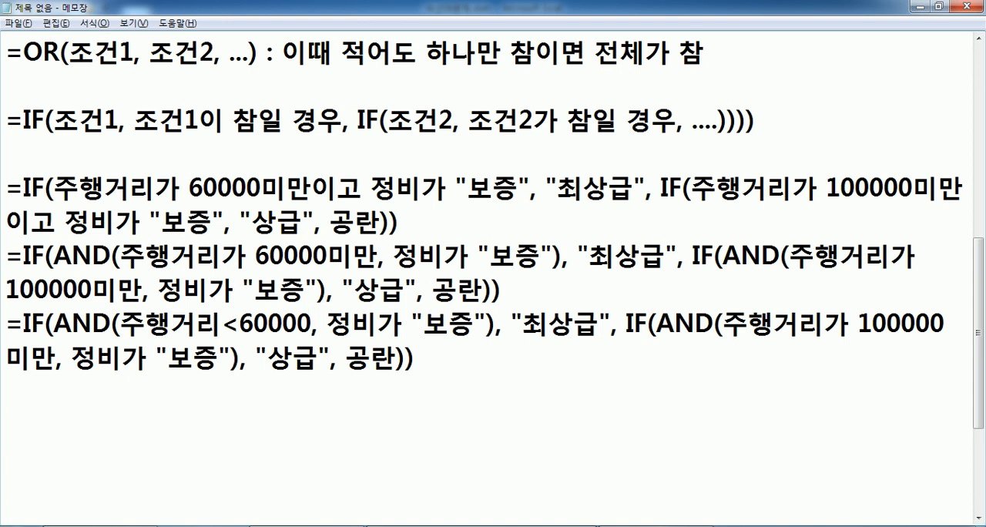
Turn the first maintenance condition of the newest copy into the comparison 정비="보증".
key(Right)
key(Right)
key(Right)
key(Right)
key(Delete)
key(Delete)
text(=)
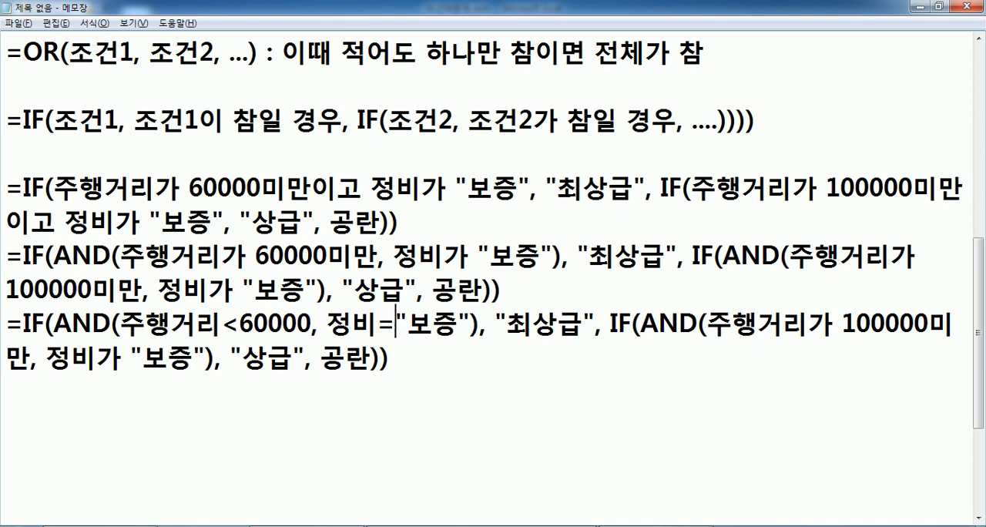
Turn the nested IF's mileage condition into the comparison 주행거리<100000.
key(Right)
key(Right)
key(Right)
key(Right)
key(Right)
key(Right)
key(Right)
key(Right)
key(Right)
key(Right)
key(Right)
key(Right)
key(Right)
key(Right)
key(Right)
key(Right)
key(Right)
key(Right)
key(Right)
key(Right)
key(Right)
key(Right)
key(Right)
key(Right)
key(Right)
key(Right)
key(Left)
text(<)
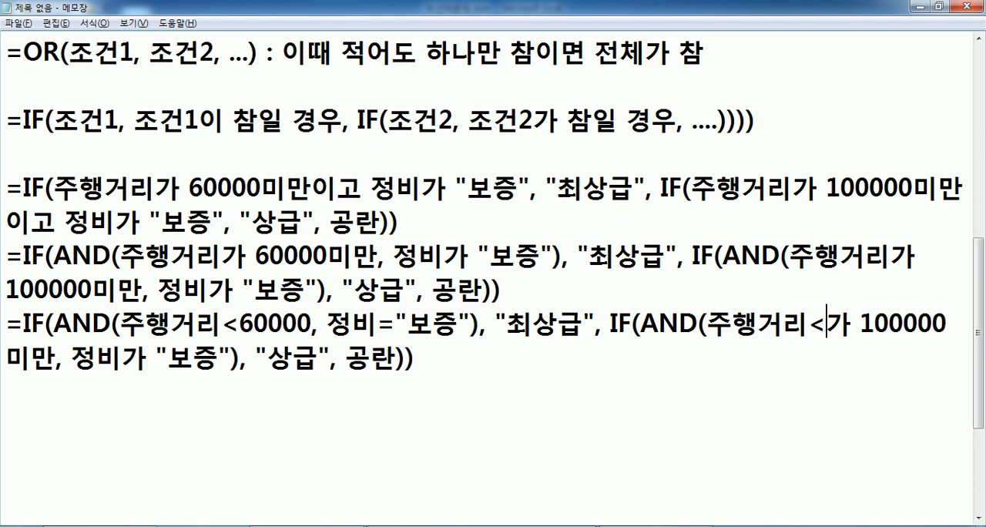
key(Delete)
key(Delete)
key(Right)
key(Right)
key(Right)
key(Right)
key(Right)
key(Right)
key(Right)
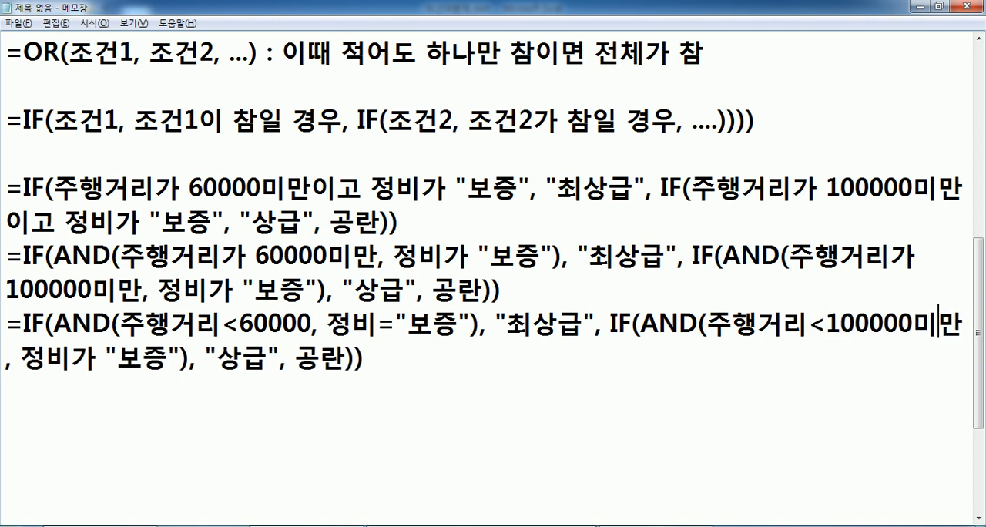
key(BackSpace)
key(Delete)
Turn the nested IF's maintenance condition into the comparison 정비="보증".
key(Right)
key(Right)
key(Right)
key(Right)
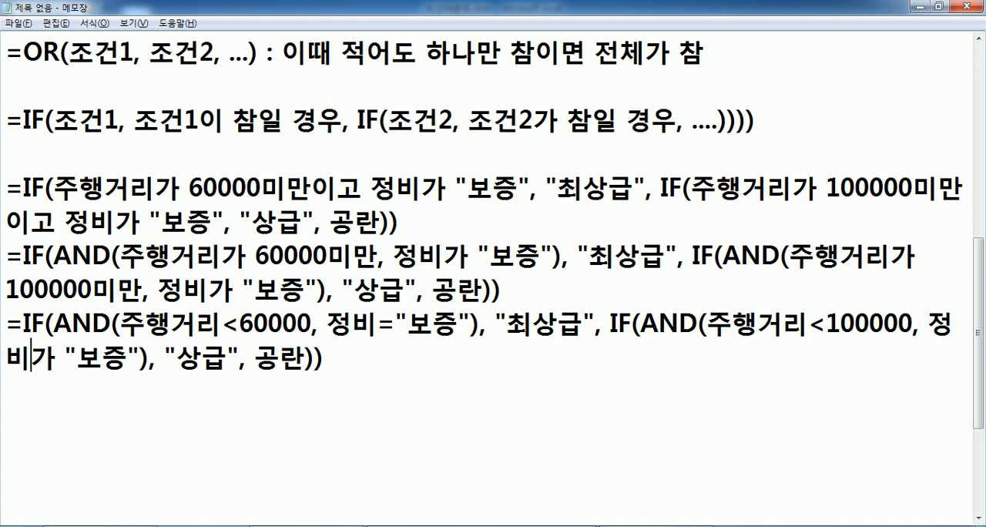
text(=)
key(Delete)
key(Delete)
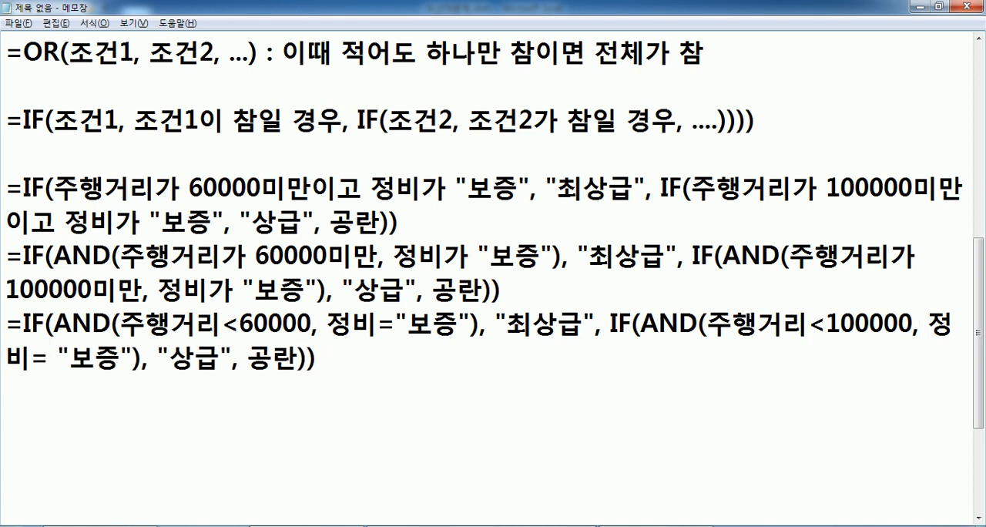
Replace 공란 at the end of the newest formula with an empty string "".
key(End)
key(Left)
key(Left)
key(Left)
key(Left)
key(Delete)
key(Delete)
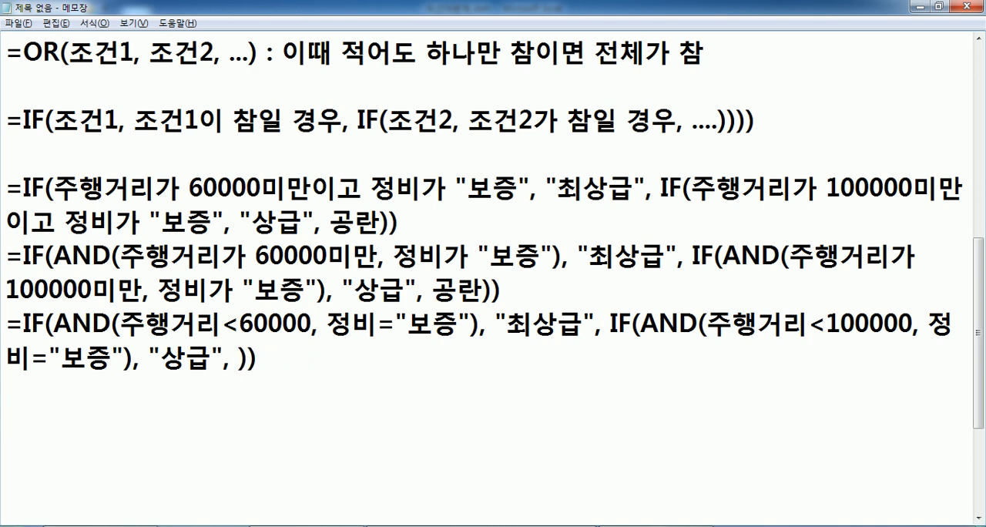
text("")
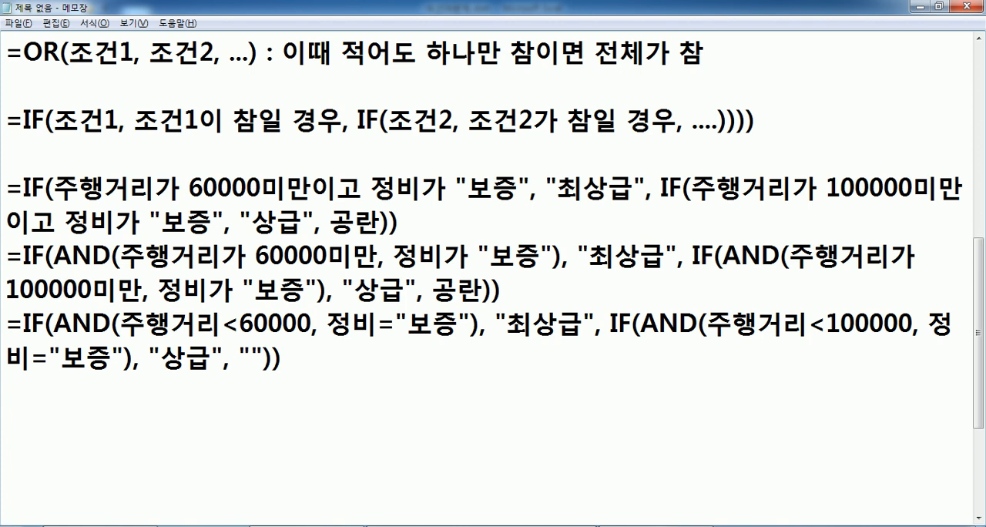
Duplicate the formula with the comparison operators on the lines below it.
scroll(106, 308, down, 1)
key(Home)
key(Up)
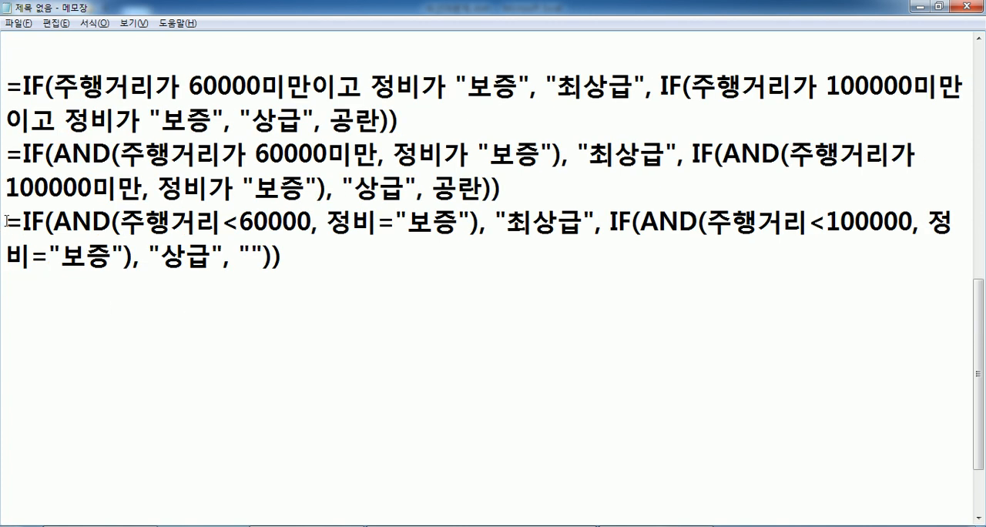
key(shift+Down)
key(shift+Down)
click(34, 289)
key(ctrl+v)
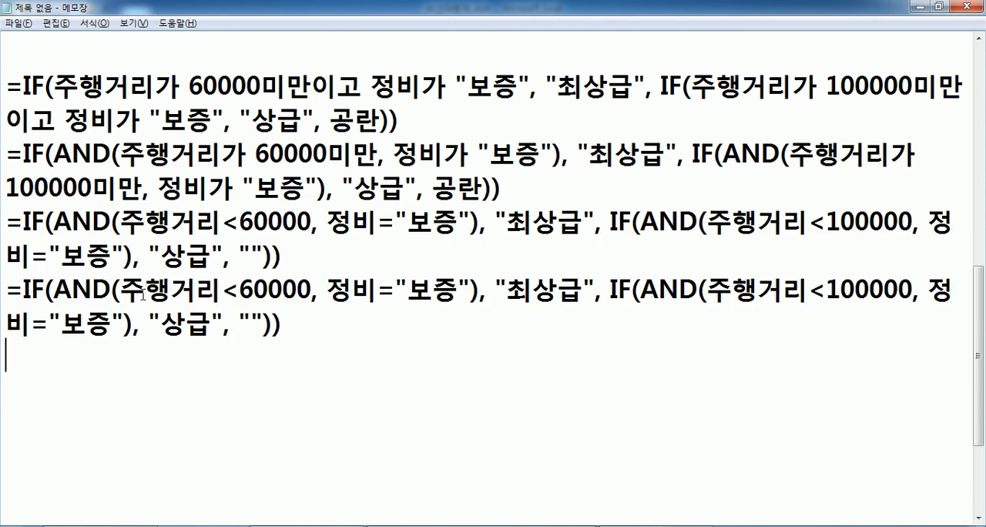
Look up the first car's 주행거리 cell in the Excel sheet and replace the first 주행거리 in the new copy with C3.
drag(120, 289, 219, 288)
key(alt+Tab)
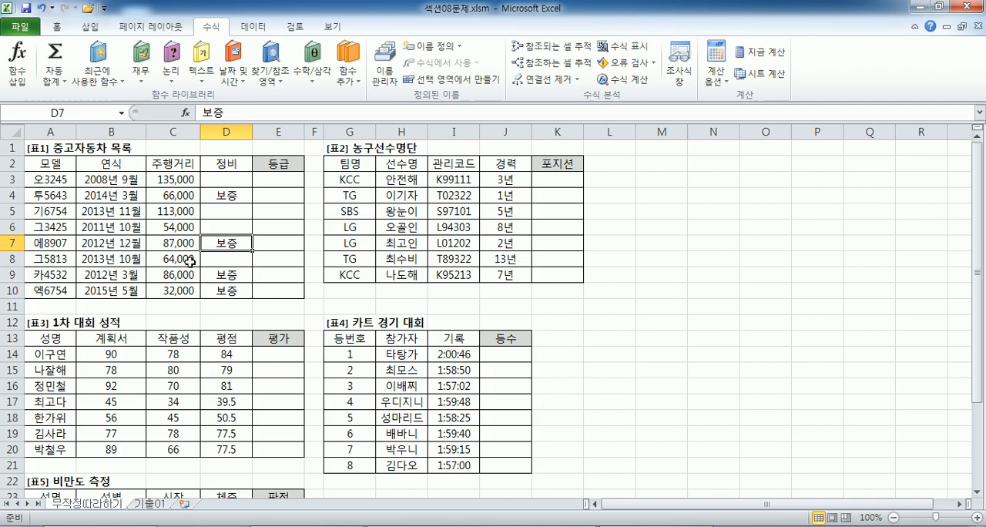
click(183, 176)
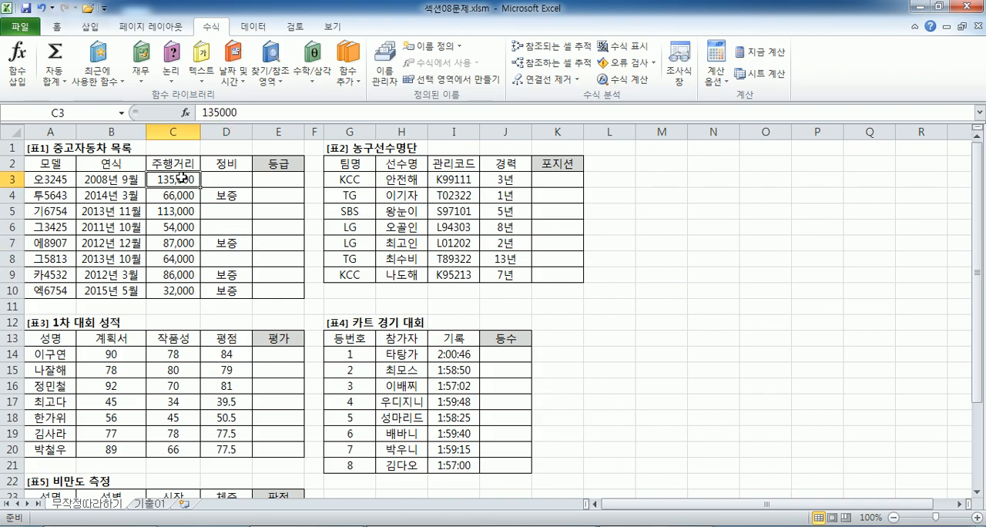
ctrl+scroll(183, 191, up, 3)
scroll(184, 189, up, 1)
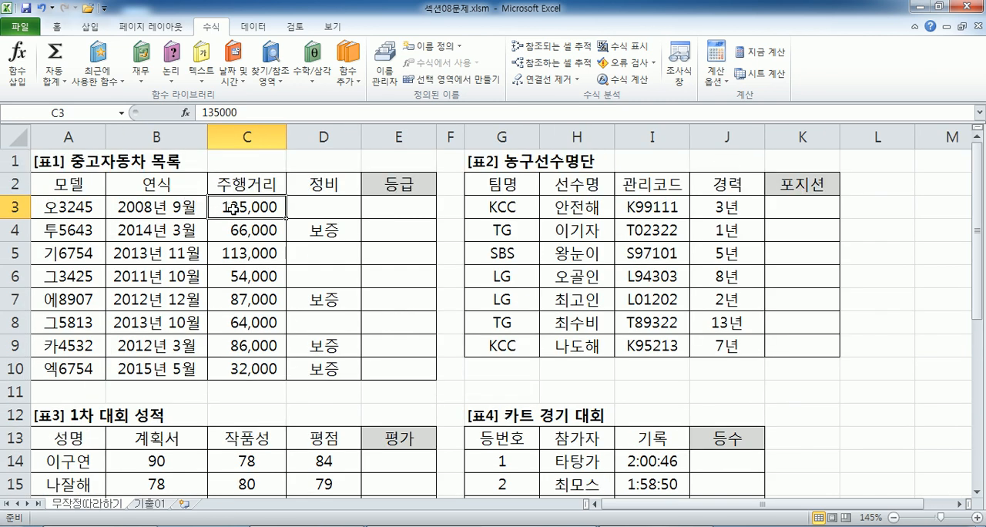
key(alt+Tab)
text(C3)
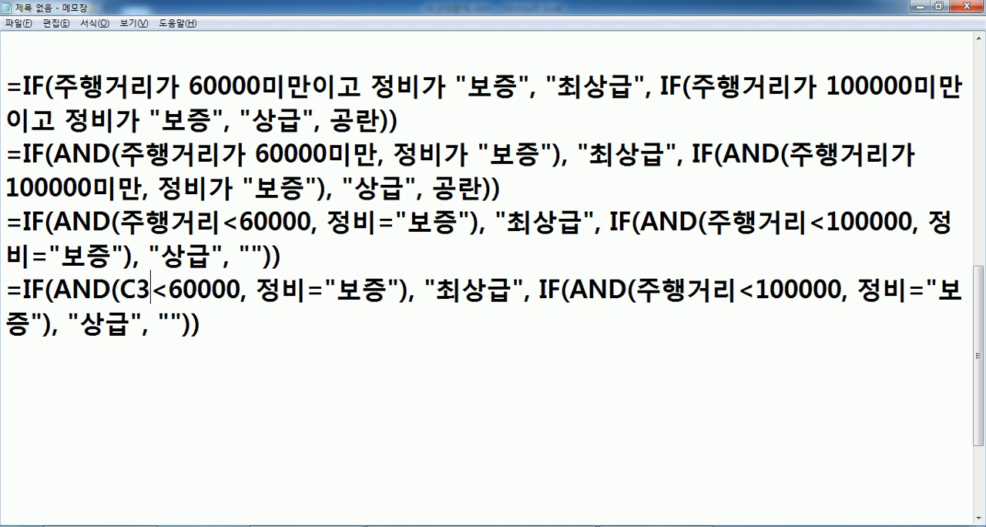
Look up the first car's 정비 cell in the Excel sheet and replace the first 정비 in the new copy with D3.
key(alt+Tab)
key(Right)
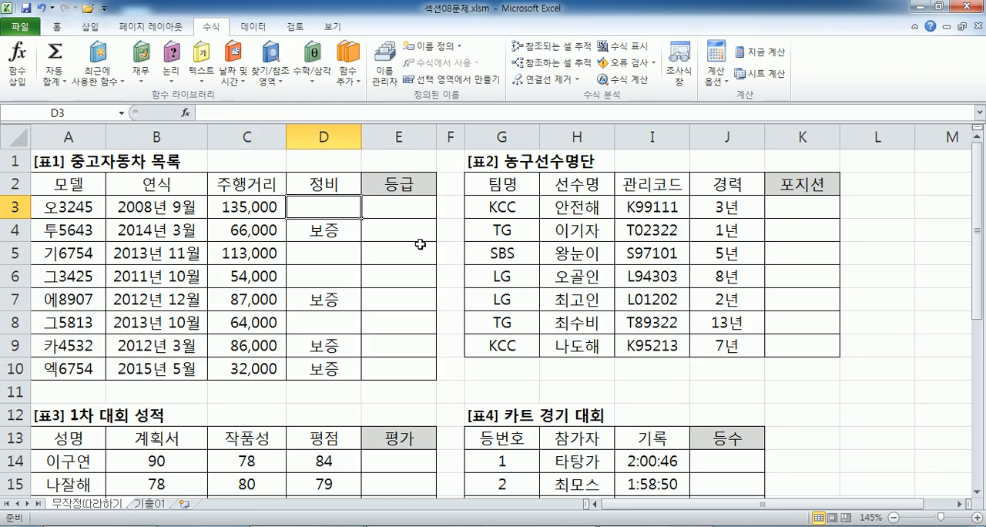
key(alt+Tab)
key(Right)
key(Right)
key(Right)
key(Right)
key(Right)
key(Right)
key(Right)
key(Right)
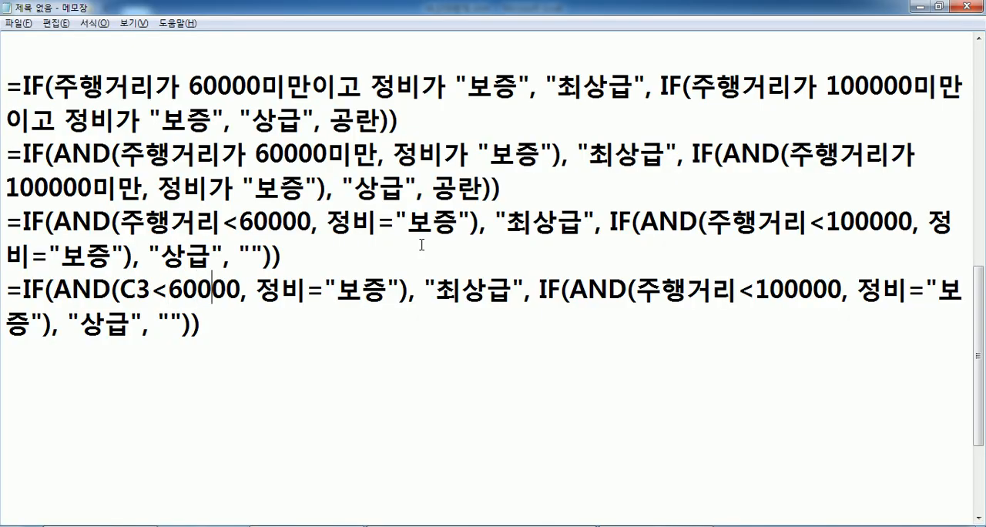
text(D3)
key(Delete)
key(Delete)
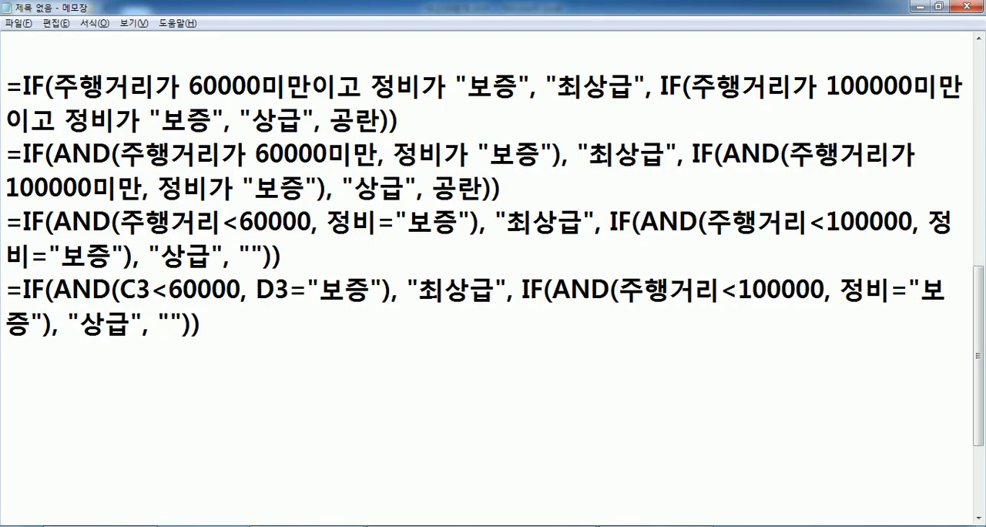
Replace 주행거리 and 정비 in the nested IF's AND condition with C3 and D3.
drag(619, 289, 822, 289)
text(C3)
text(D3)
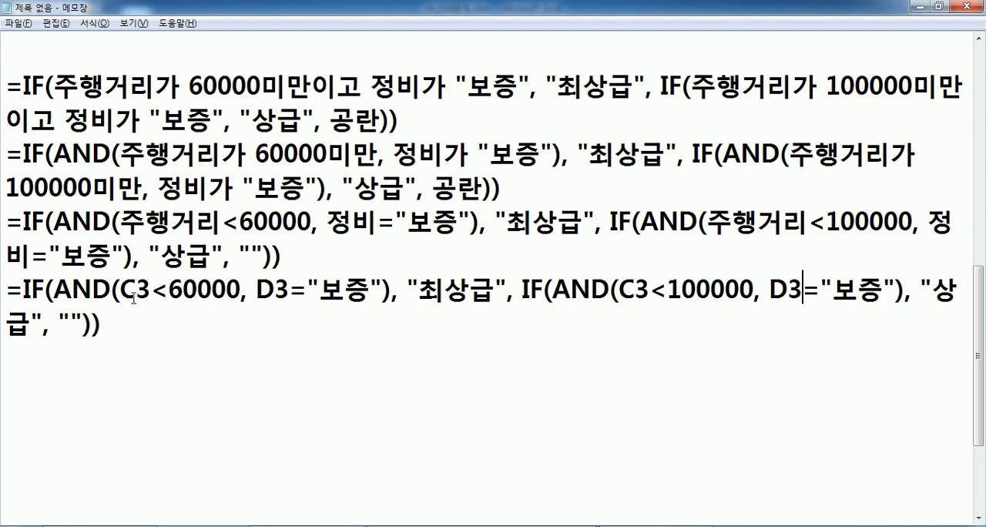
drag(100, 325, 3, 295)
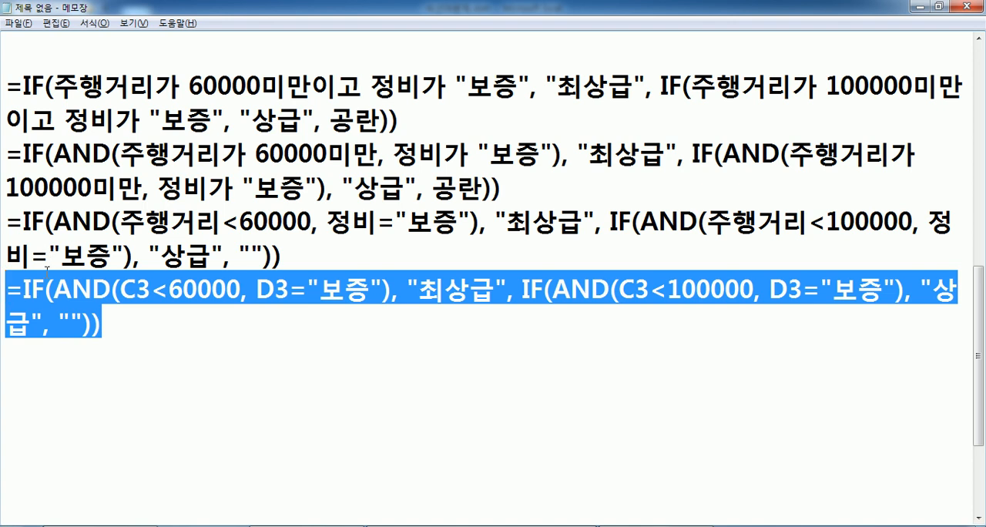
click(31, 373)
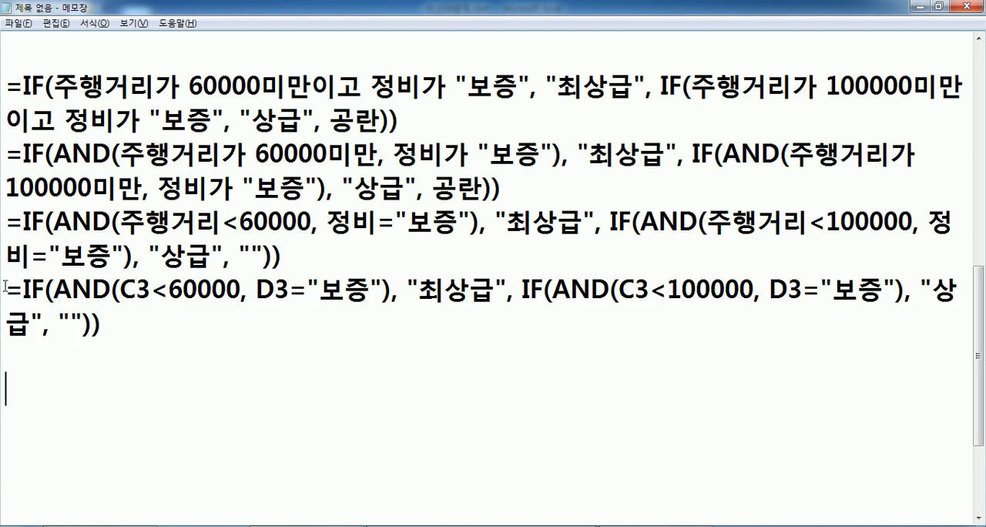
drag(8, 285, 11, 344)
click(10, 357)
scroll(47, 139, up, 5)
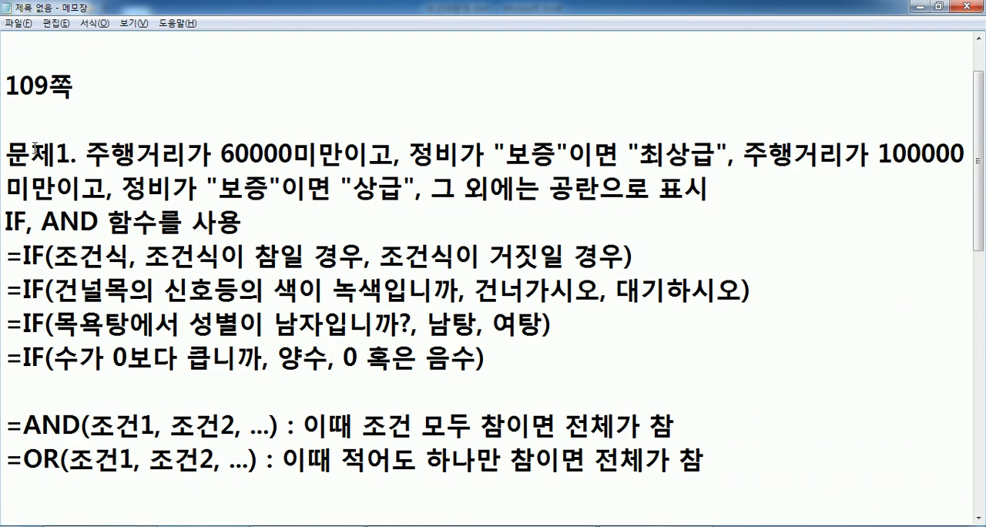
Review the 문제1 statement and the successive versions of the nested IF formula in the notes.
drag(70, 161, 737, 189)
text())
scroll(369, 191, down, 5)
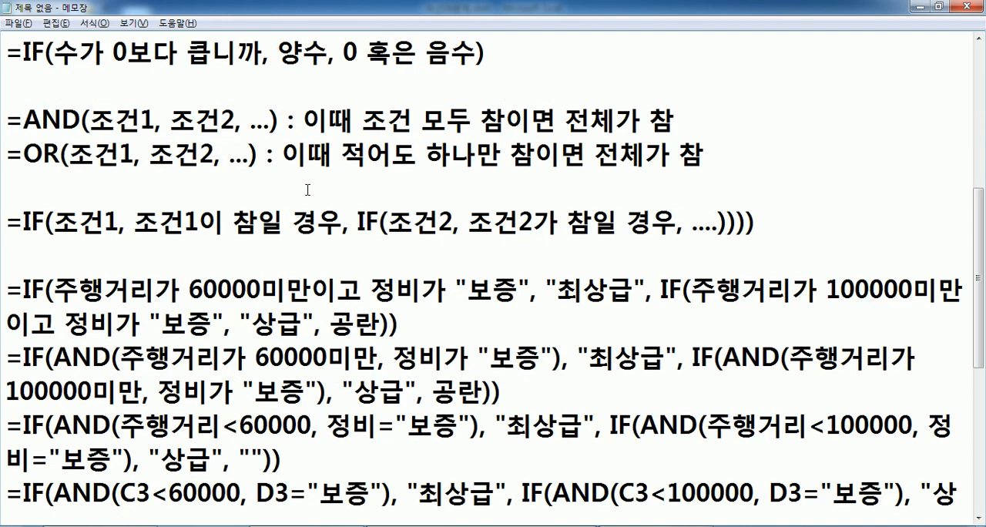
drag(5, 77, 3, 351)
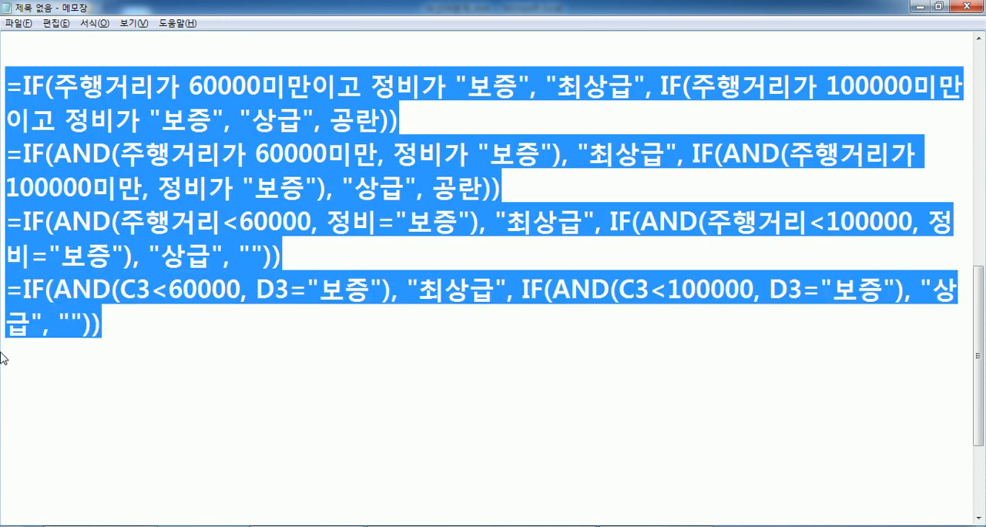
click(31, 356)
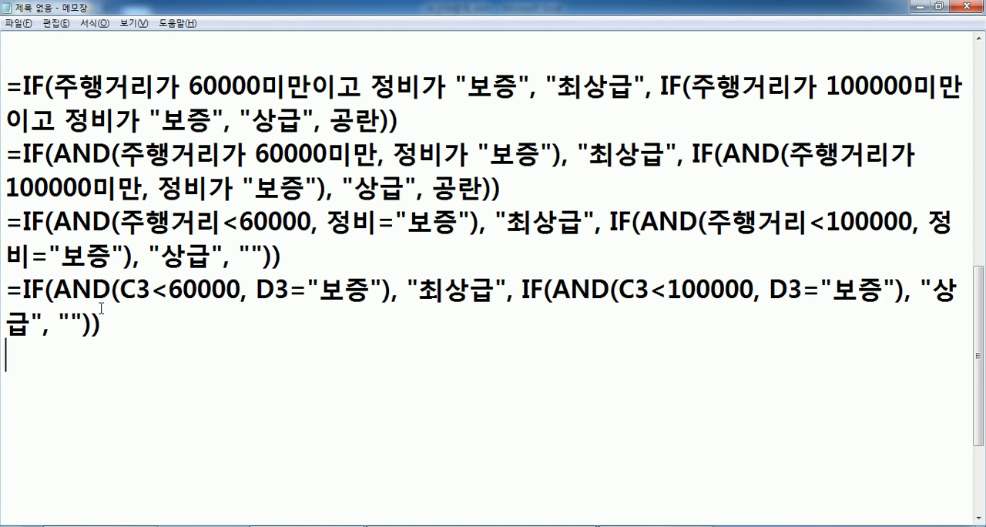
Leave a blank line below the final formula and add the note 이상(>=, 크거나 같다).
key(Return)
key(Return)
scroll(41, 244, down, 1)
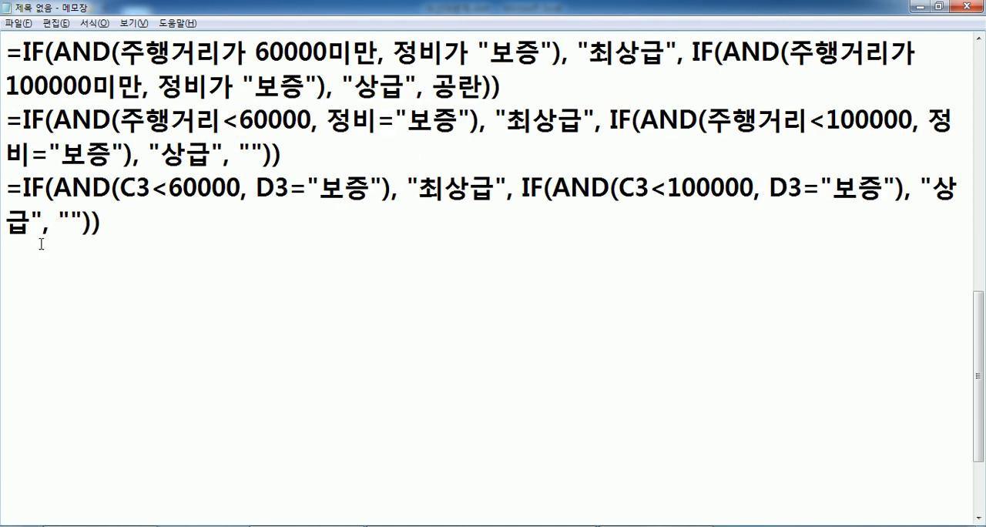
text(D)
key(BackSpace)
key(Hangul)
text(이사ㅇ(?)
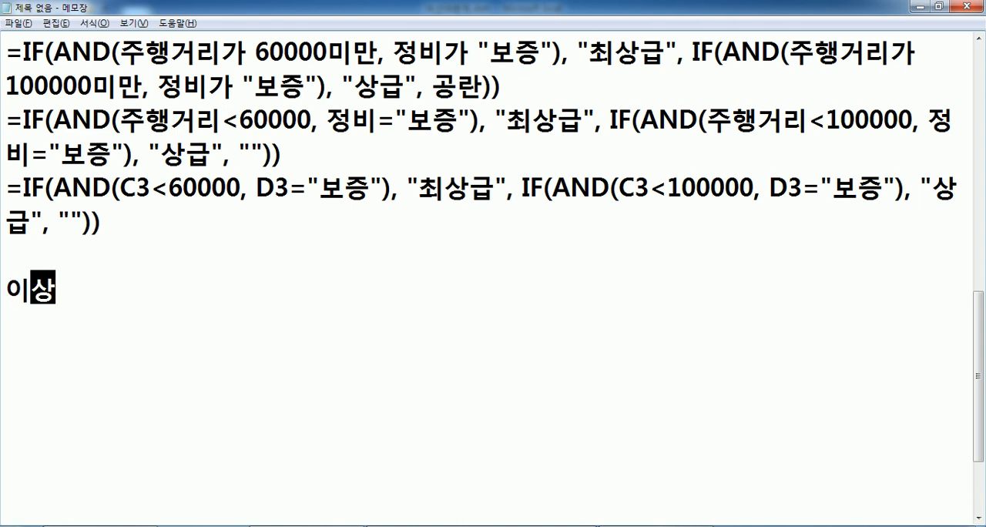
key(BackSpace)
text(>=, )
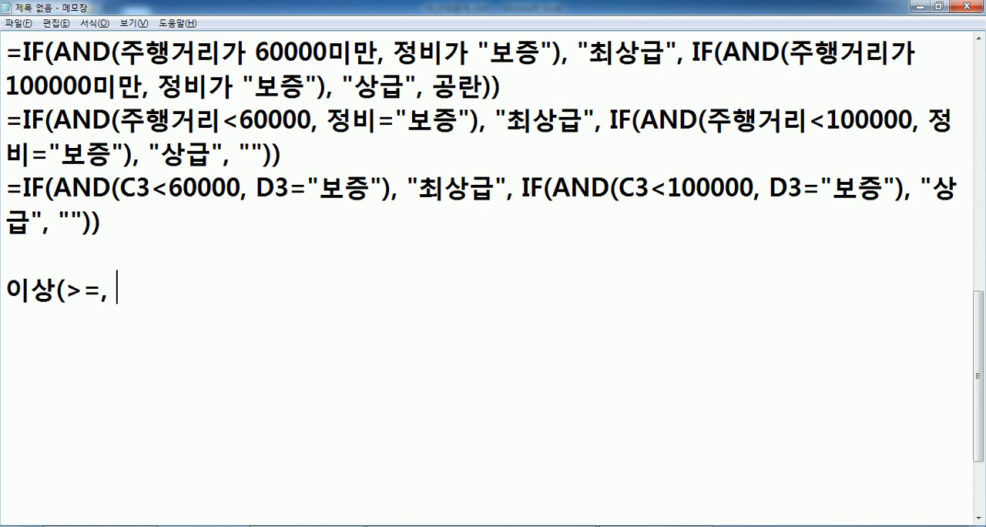
text(크거나)
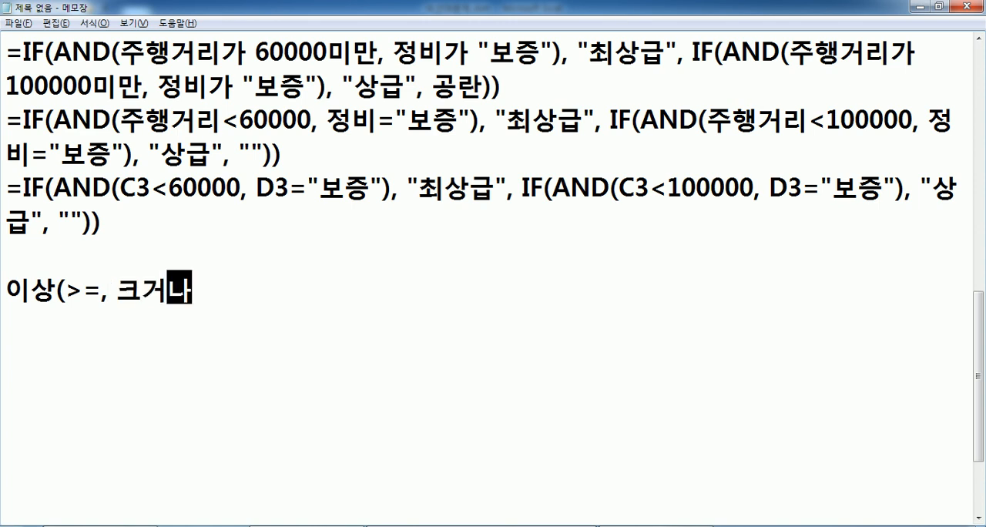
text( 갈다))
key(Return)
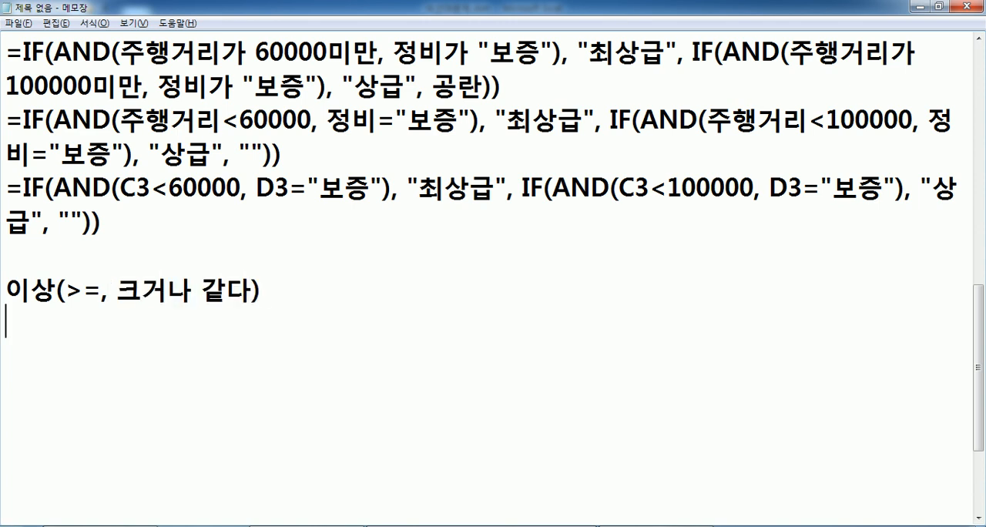
Add the note 이하(<=, 작거나 같다) on the line below the 이상 note.
text(이하(ㅡ)
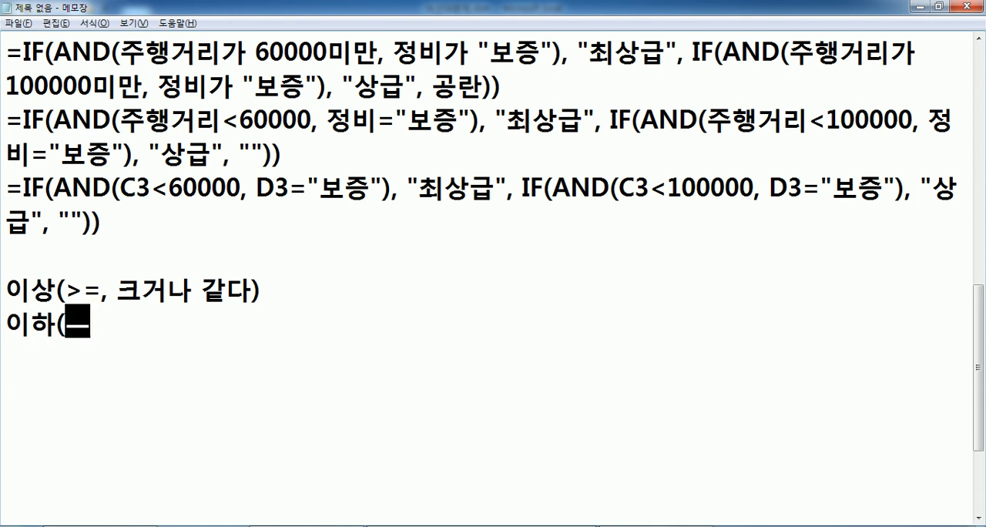
key(BackSpace)
text(<=, )
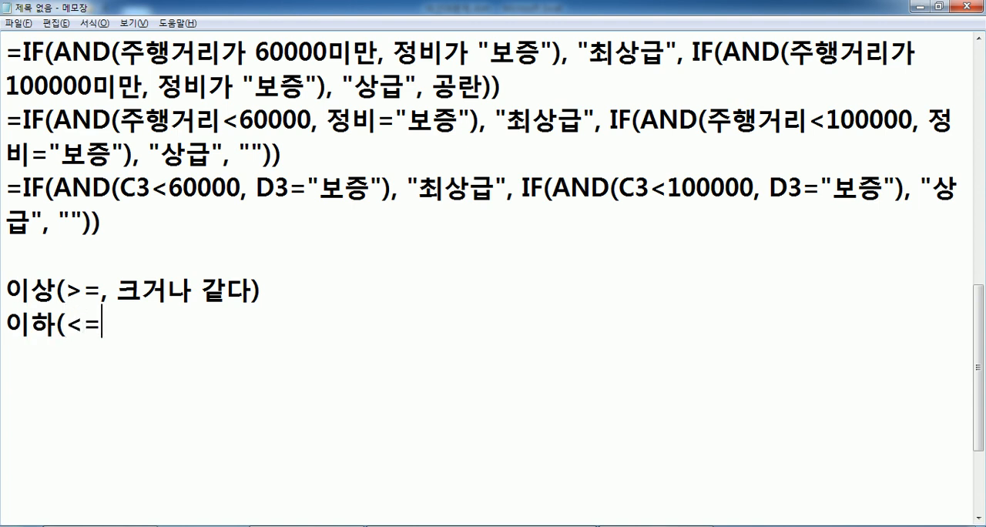
text(작거나 같다)
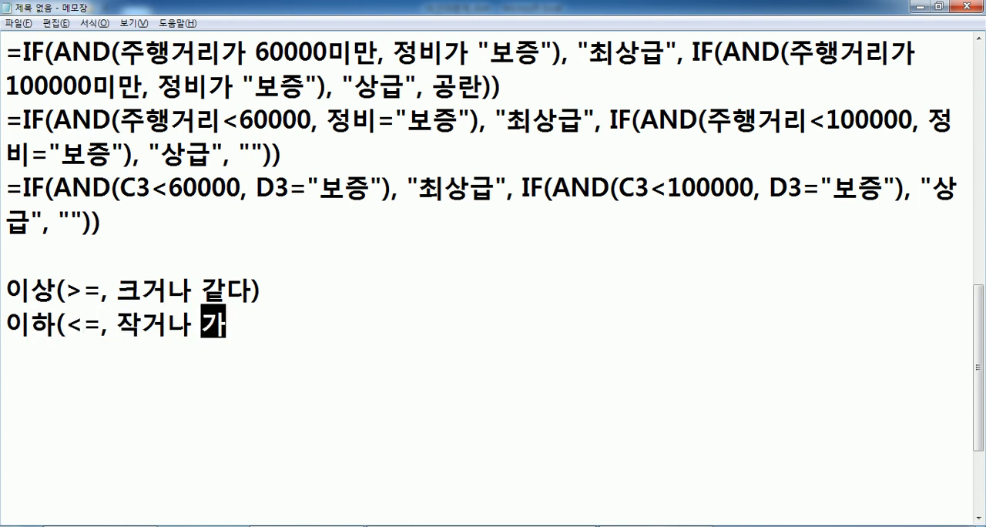
text())
Append ", 초과(>)" to the 이상 line and ", 미만(<)" to the 이하 line.
key(Up)
text(, )
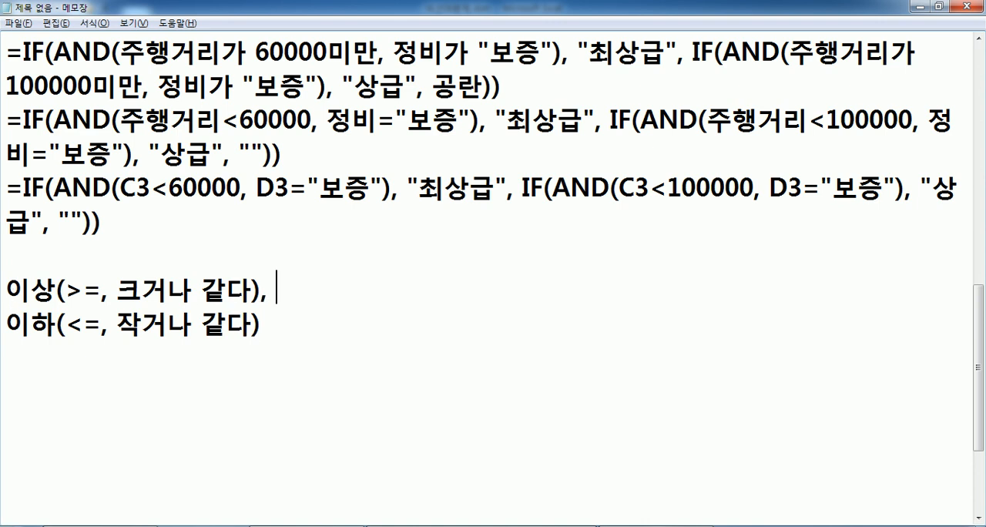
text(초고ㅏ(>)
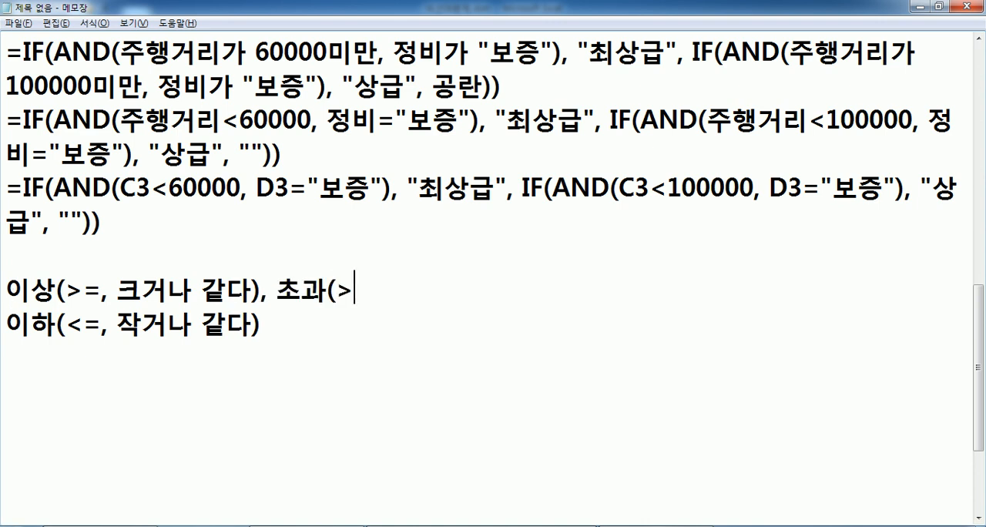
text())
key(Down)
text(, 미만)
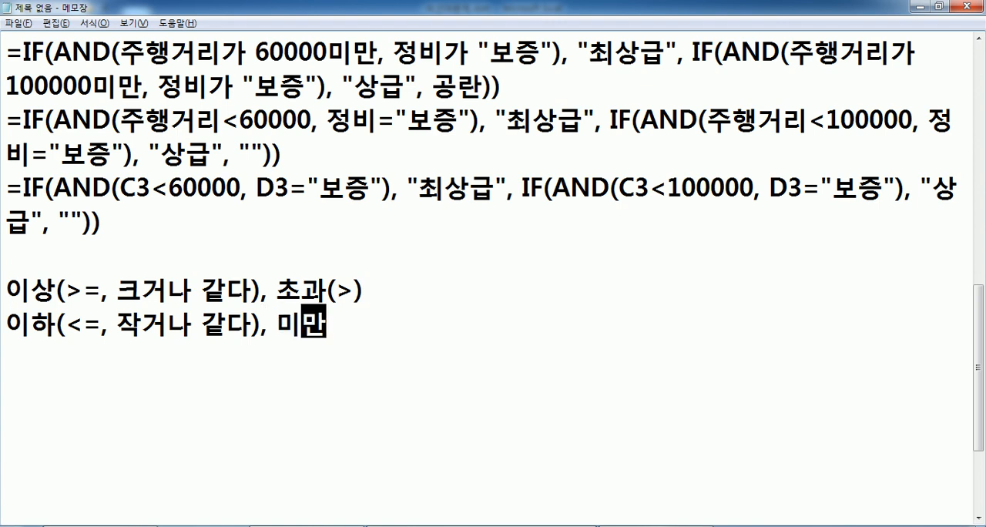
text((<))
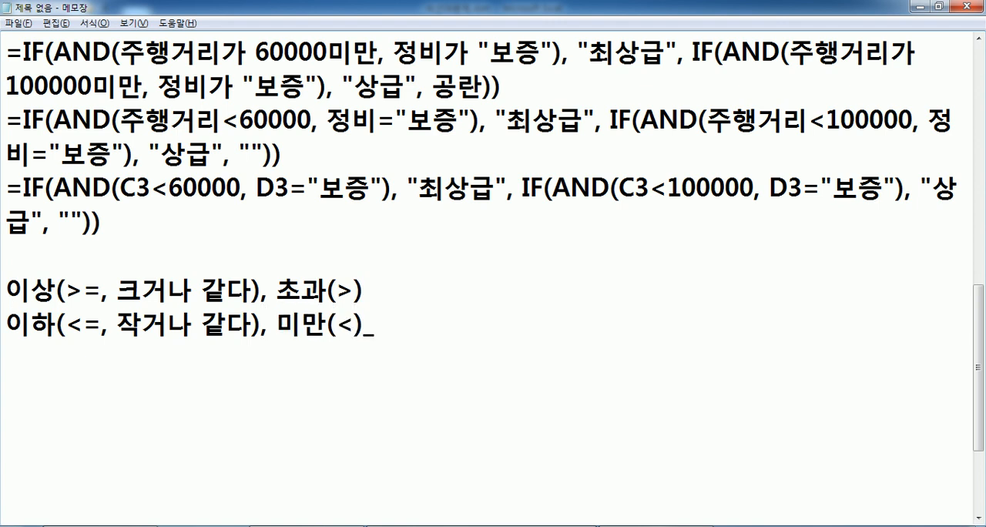
Add the meanings 크다 and 작다 inside the parentheses of 초과 and 미만.
key(Up)
key(Left)
text(, 크다)
key(Down)
key(Left)
text(, 작다)
Add the line 같다(=), 다르다(<>) below the other comparison operator notes.
key(Down)
text(가타)
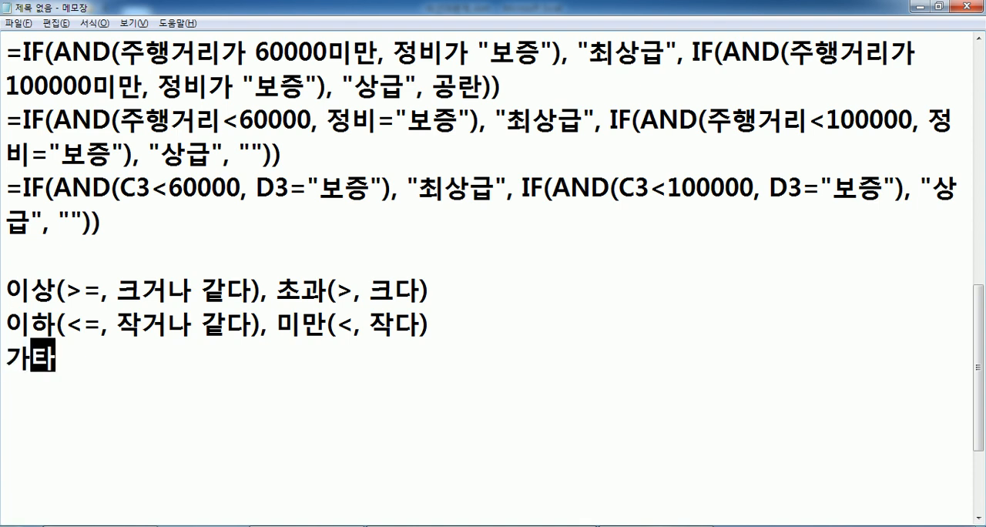
key(BackSpace)
key(BackSpace)
text(ㄱ같다()
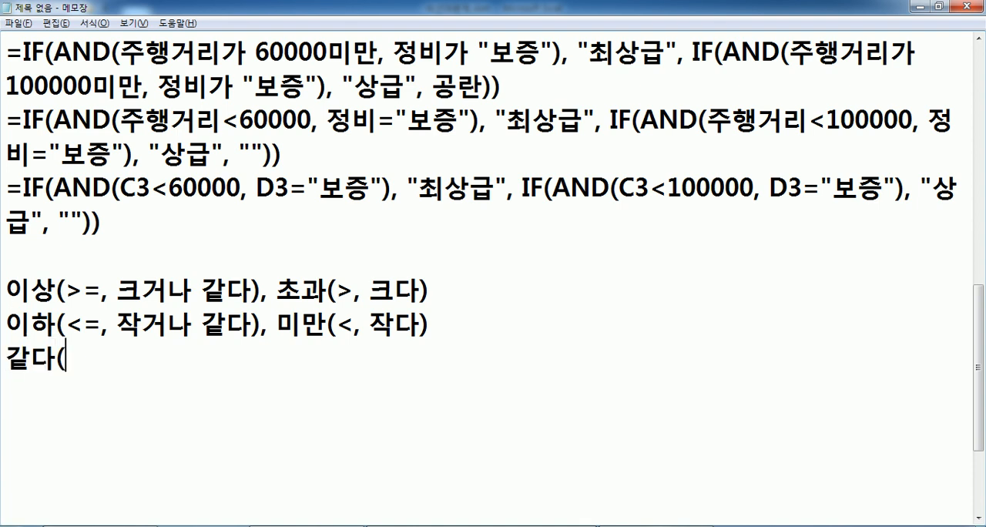
text(=), 다름)
key(BackSpace)
text(다(<>))
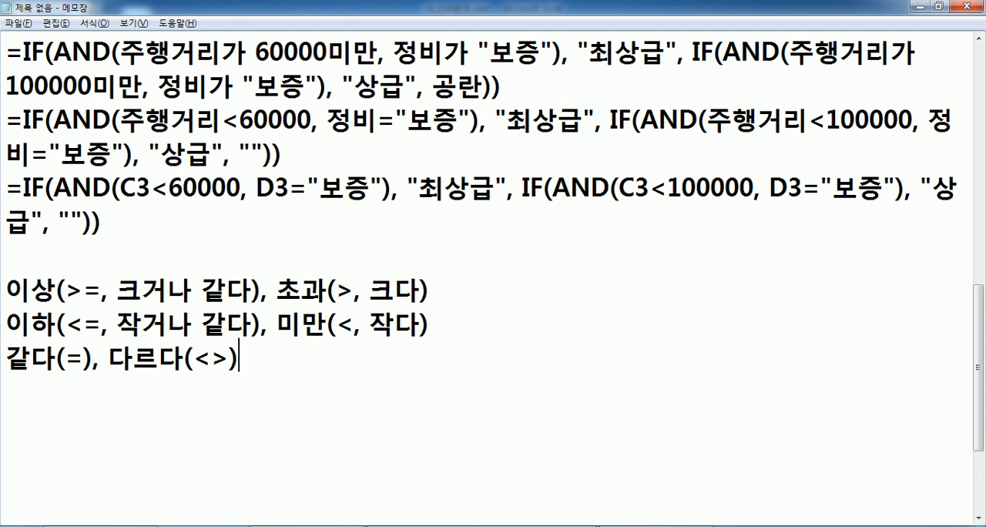
key(Return)
Highlight the >= and <> operators in the notes to review how each is written.
drag(66, 291, 101, 291)
click(86, 293)
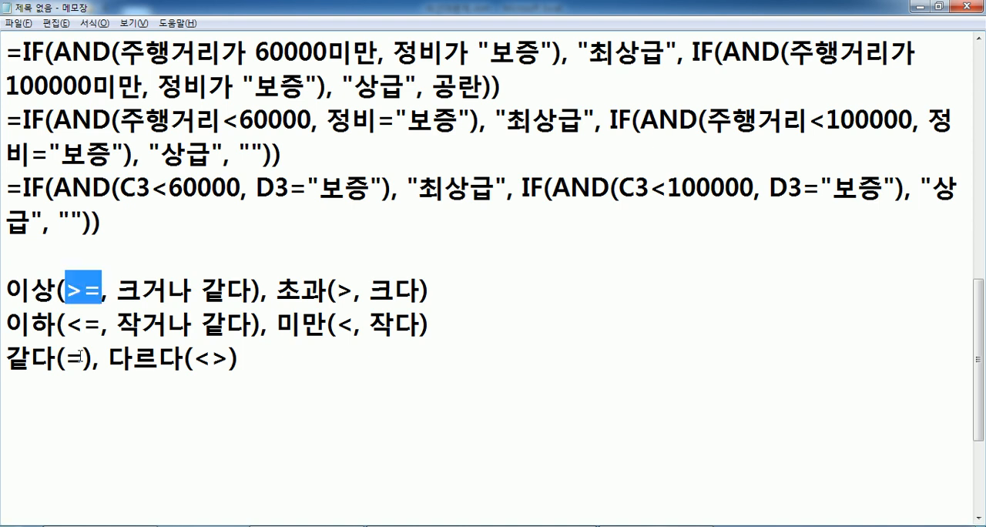
drag(230, 357, 194, 356)
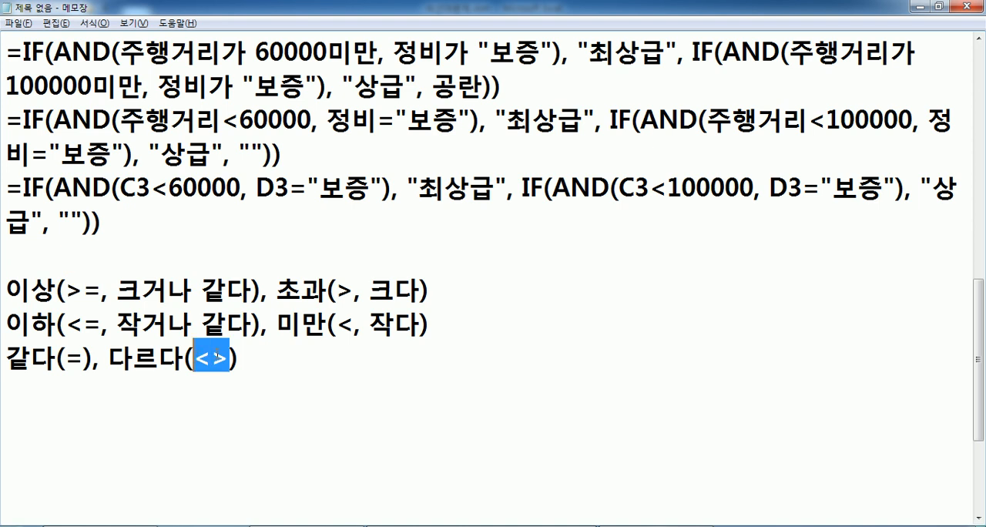
click(218, 355)
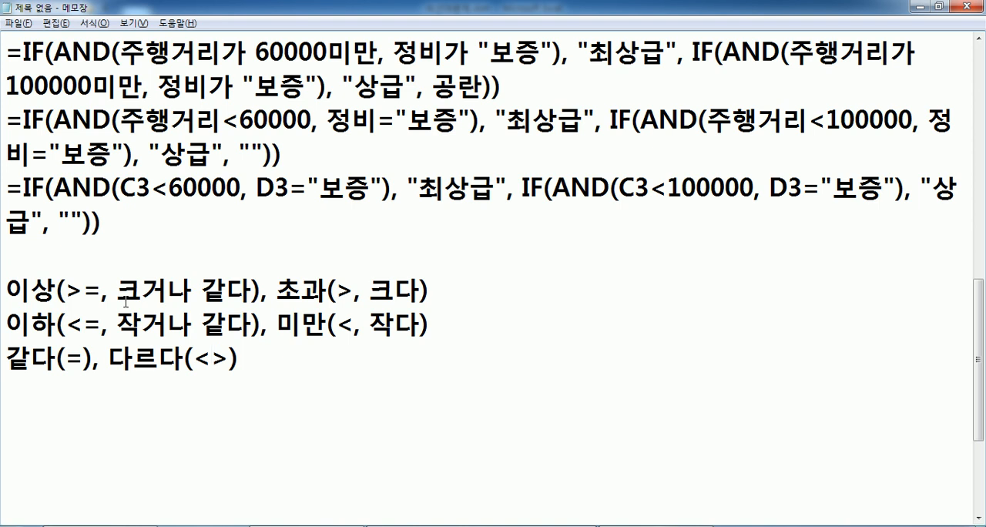
click(112, 412)
Glance at the other window, return to the notes and review the final formula with the C3 and D3 references.
key(alt+Tab)
key(alt+Tab)
drag(6, 188, 96, 224)
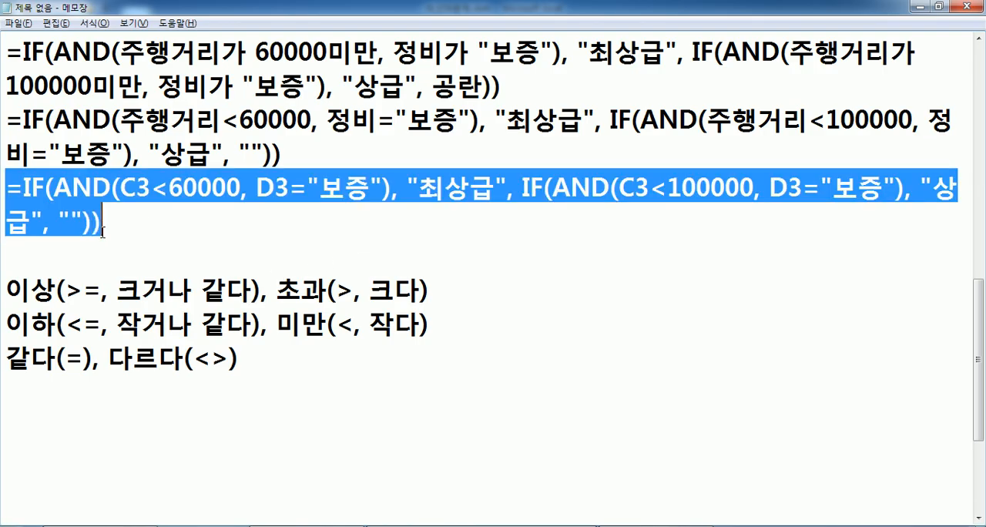
scroll(84, 243, up, 1)
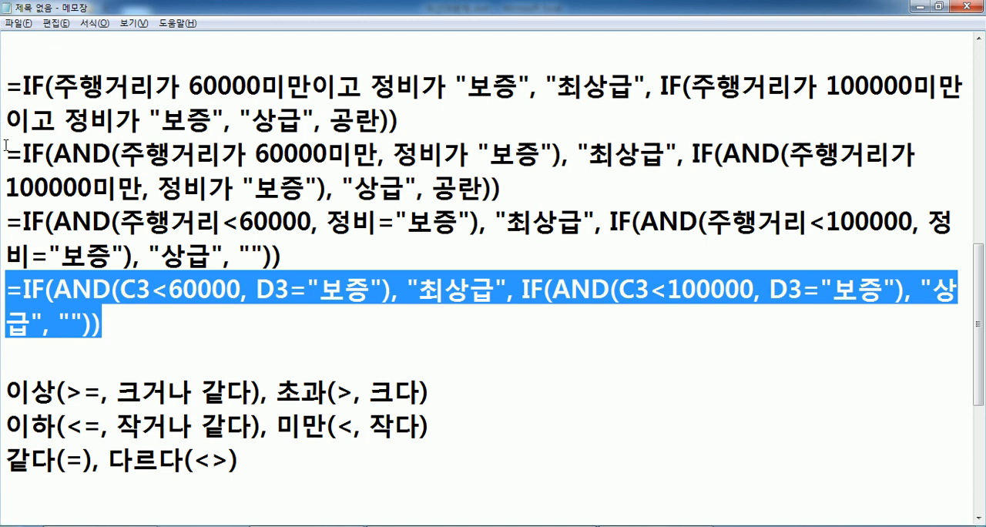
click(36, 353)
scroll(110, 340, down, 1)
Switch to the Excel workbook, start an IF formula in E3 and open its function arguments dialog clear of the data.
key(alt+Tab)
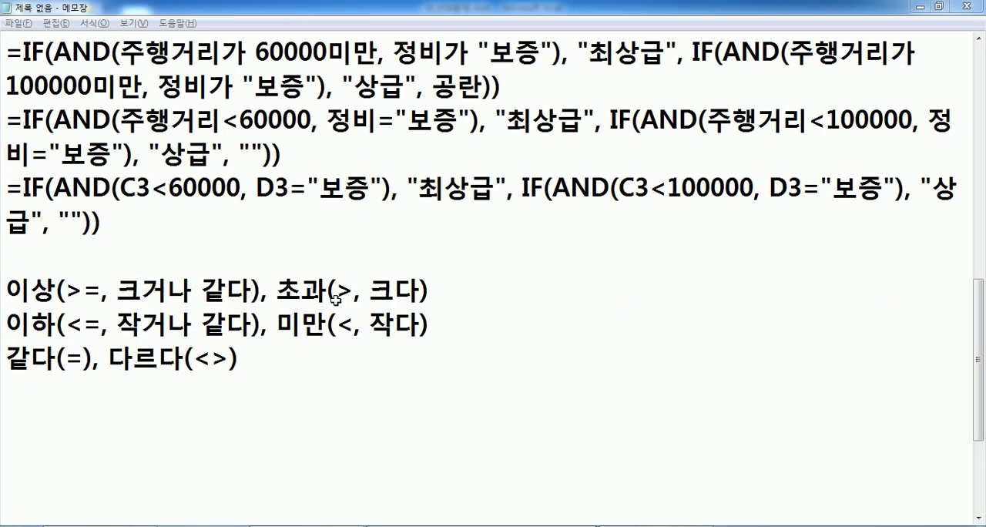
click(395, 209)
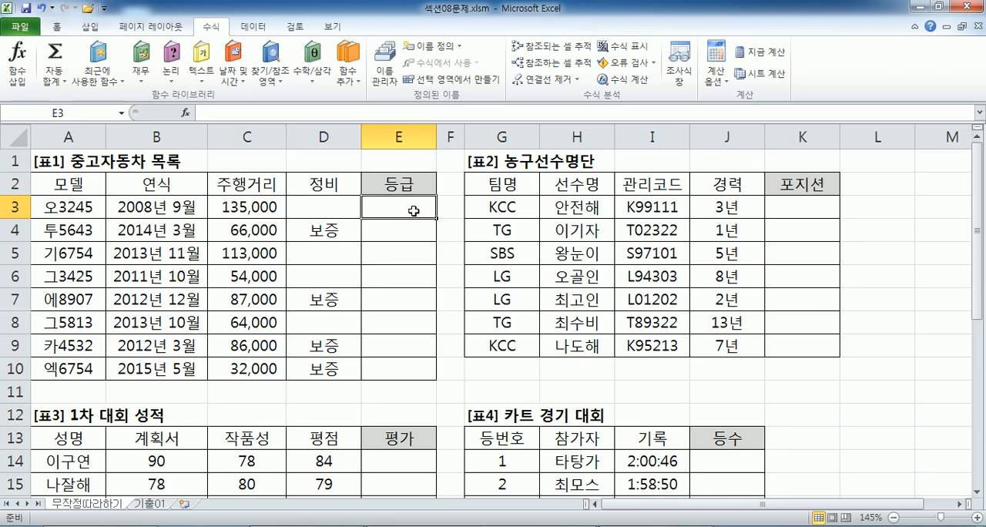
text(=IF)
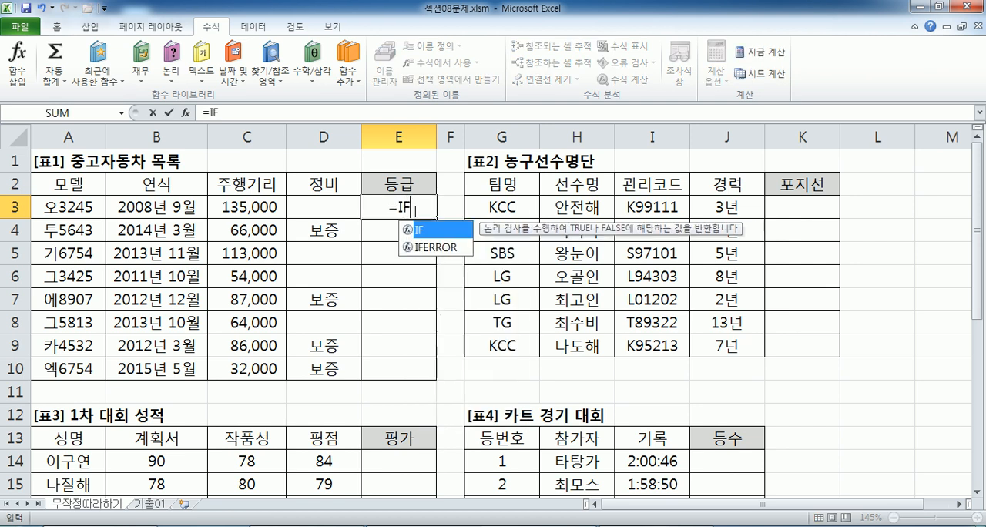
text(()
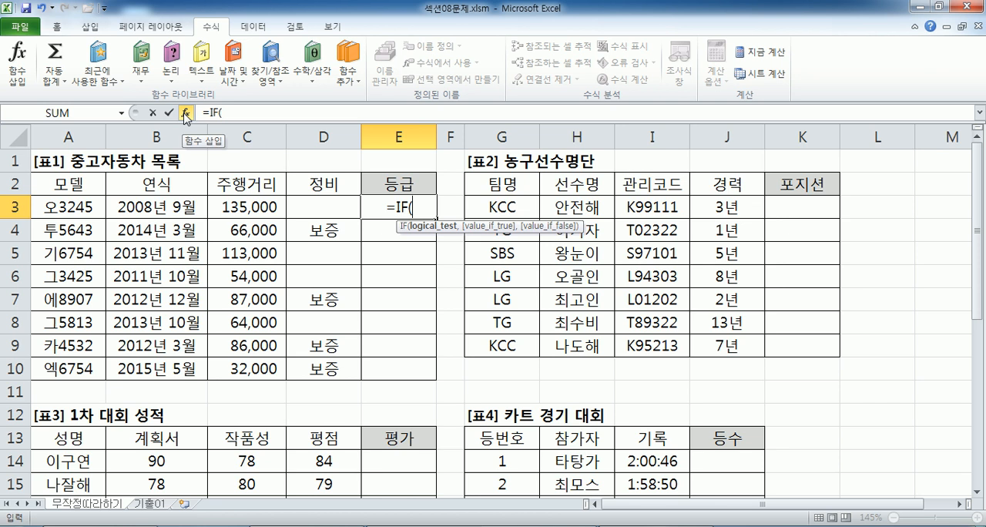
click(185, 113)
drag(541, 135, 341, 241)
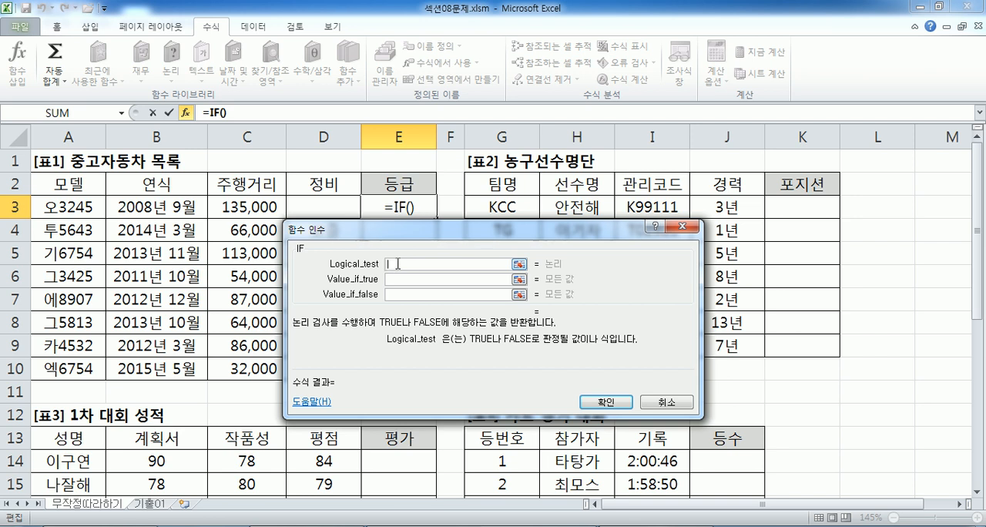
Start an AND function as the IF's Logical_test and bring up AND's function arguments.
text(AND()
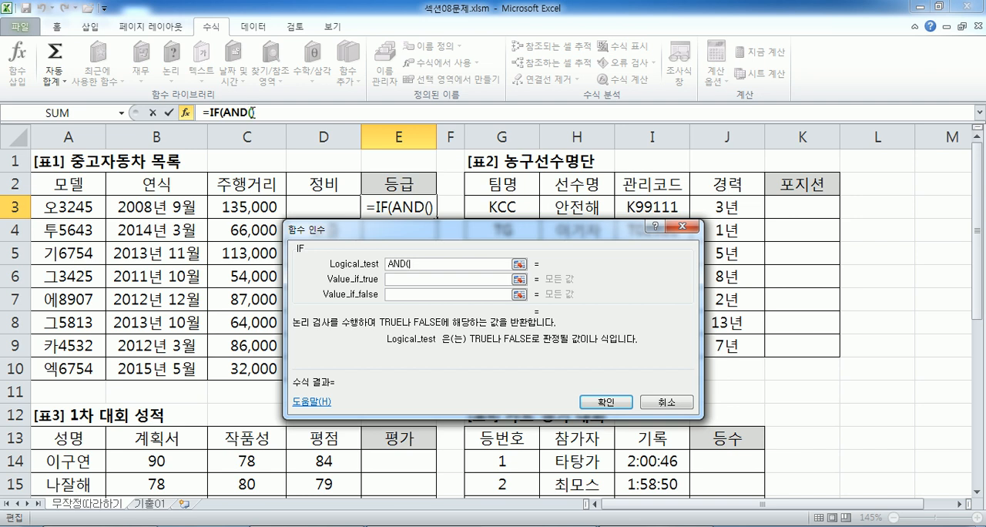
click(252, 113)
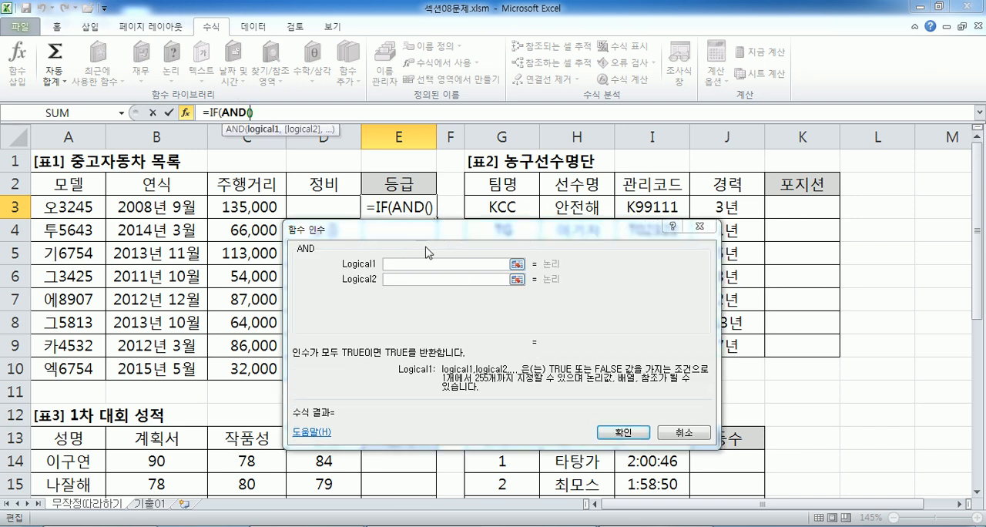
click(250, 114)
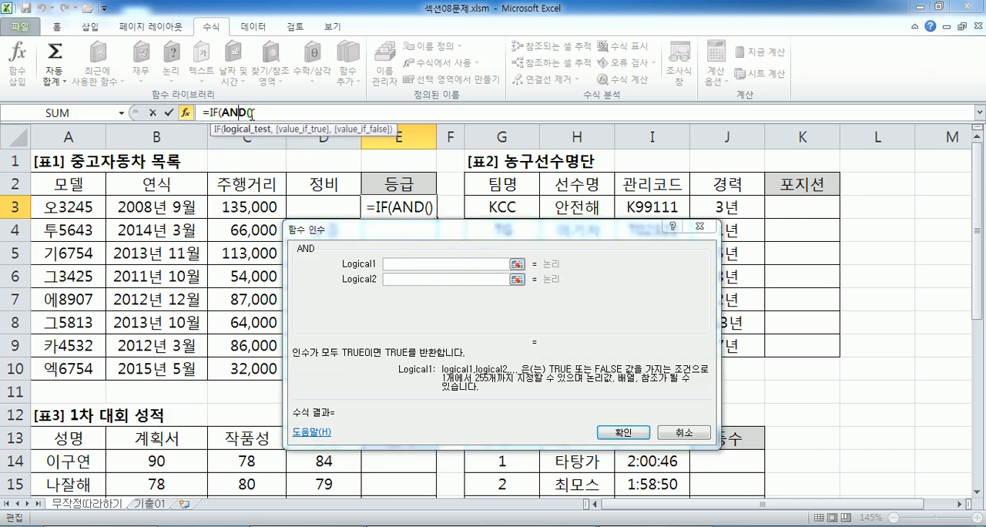
Set the AND function's Logical1 to C3<60000, picking the first car's 주행거리 cell as the reference.
click(399, 263)
click(223, 208)
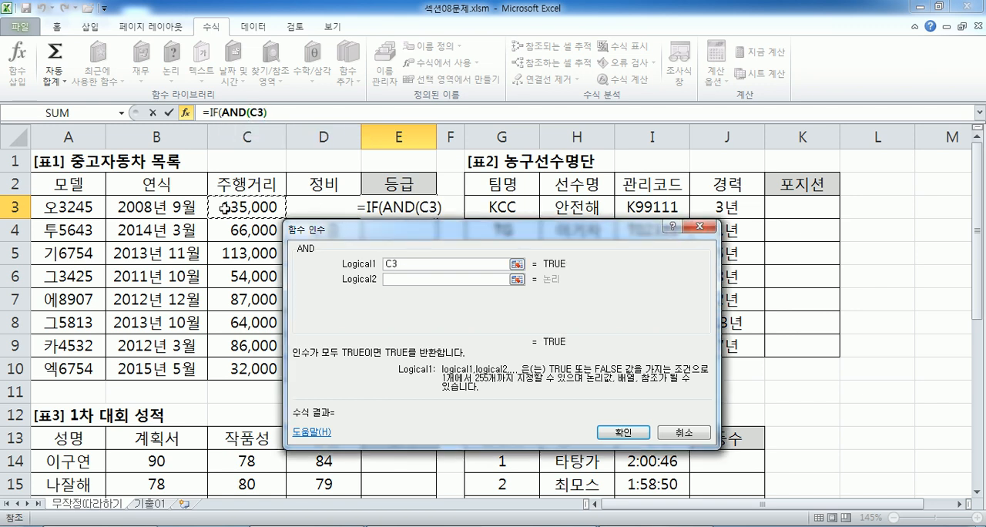
text(<60000)
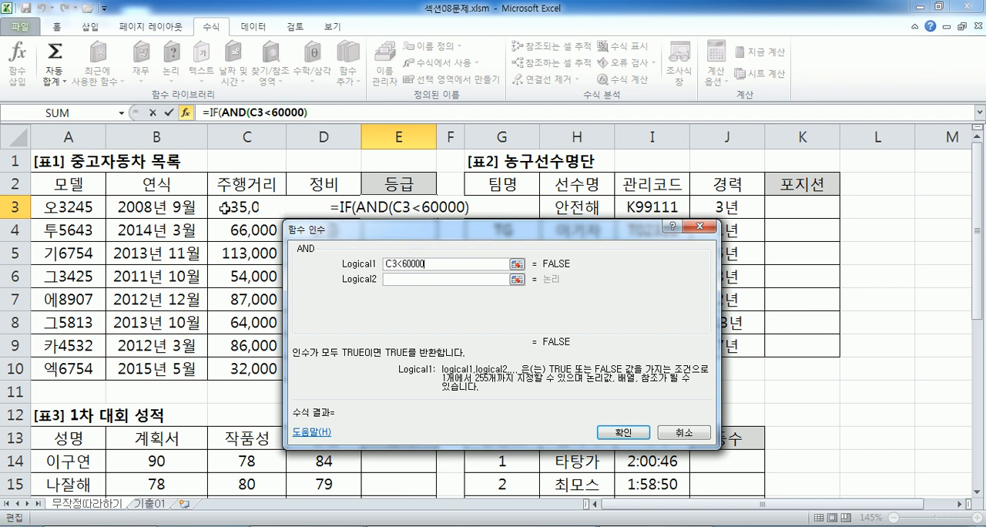
Set the AND function's Logical2 to D3="보증", using the first car's 정비 cell as the reference.
click(393, 279)
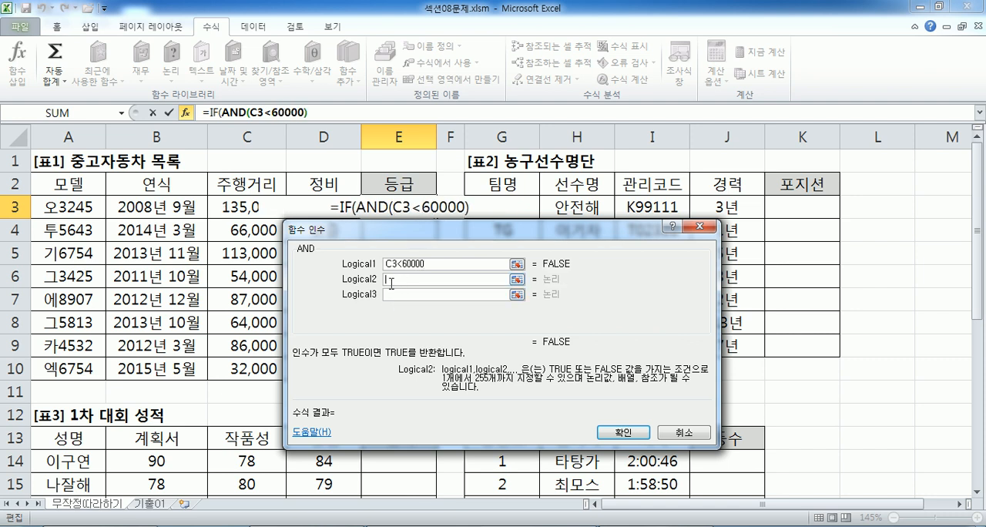
click(308, 207)
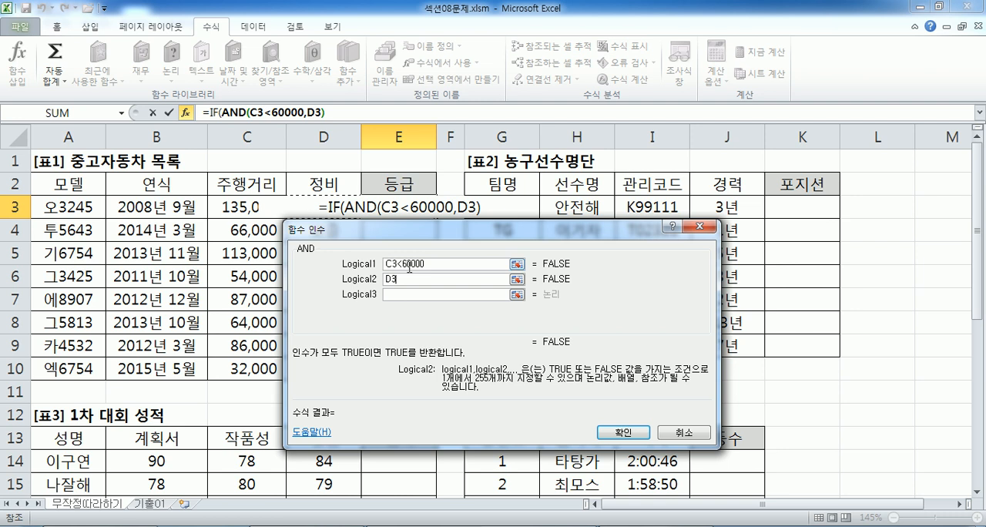
text(="보)
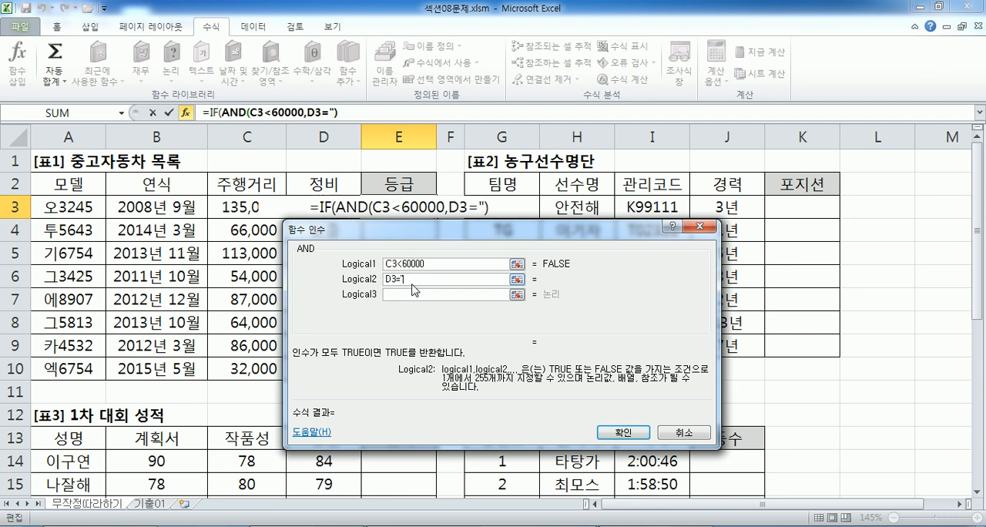
text(증)
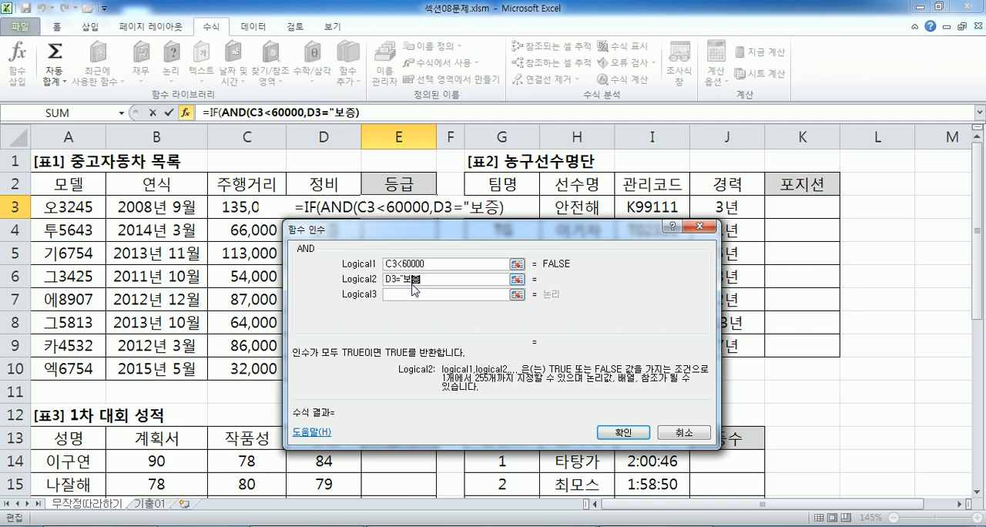
text(")
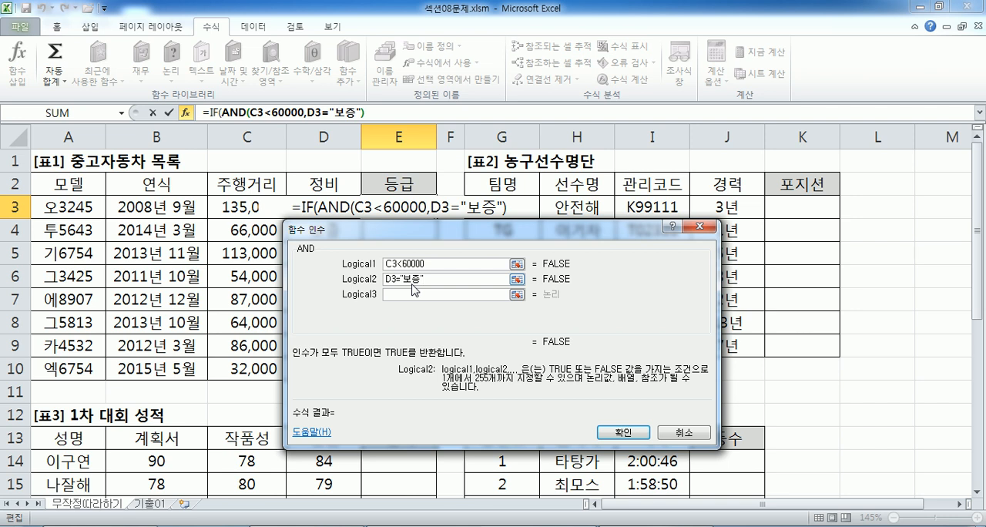
Return to the outer IF's arguments and set its Value_if_true to "최상급".
click(213, 114)
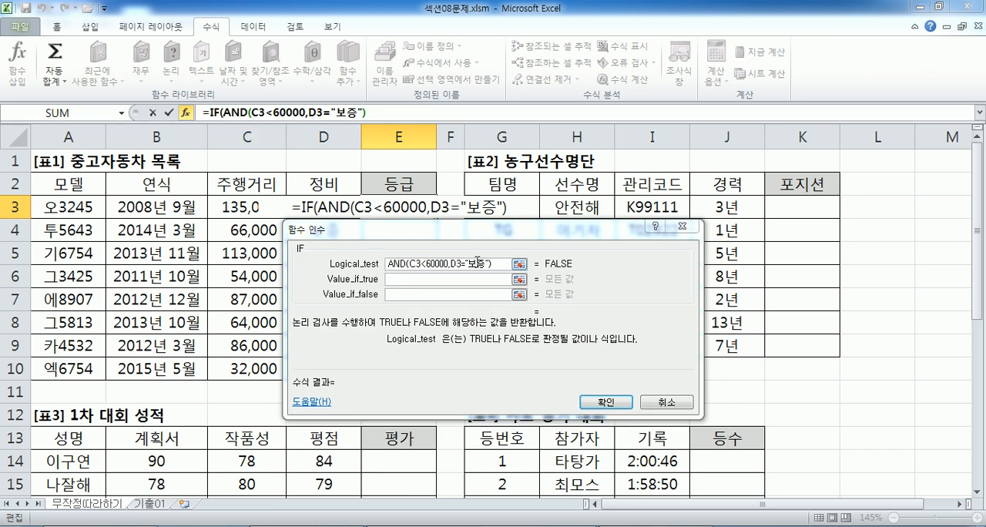
click(432, 279)
text(처ㅛ)
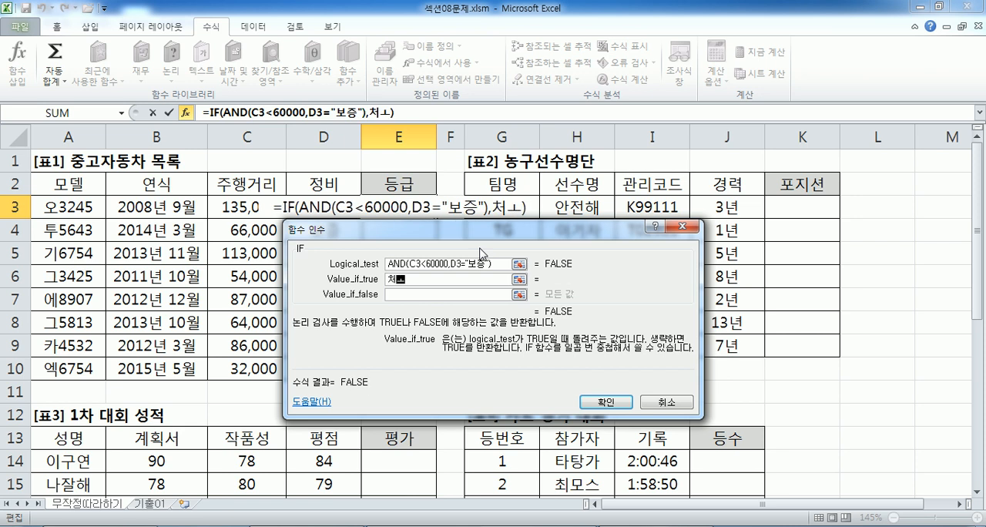
text(상급)
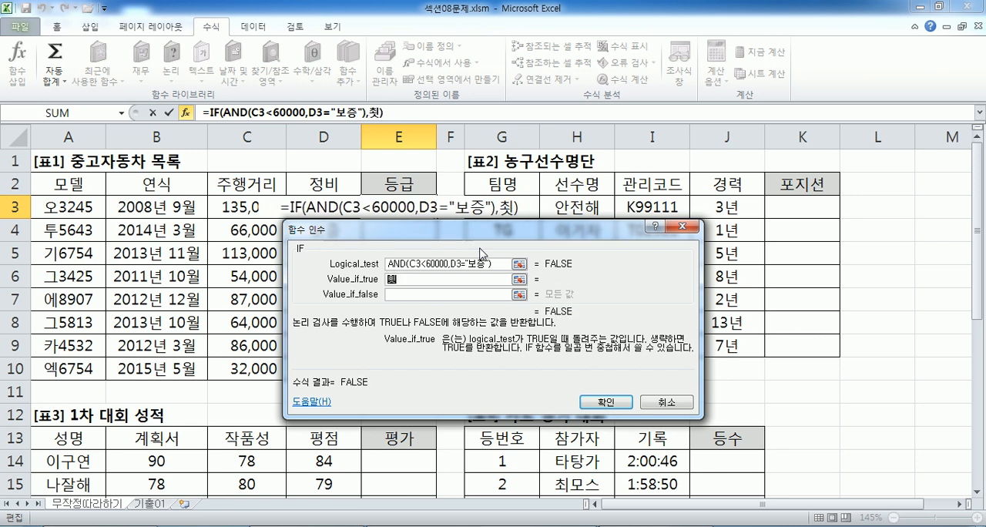
key(Tab)
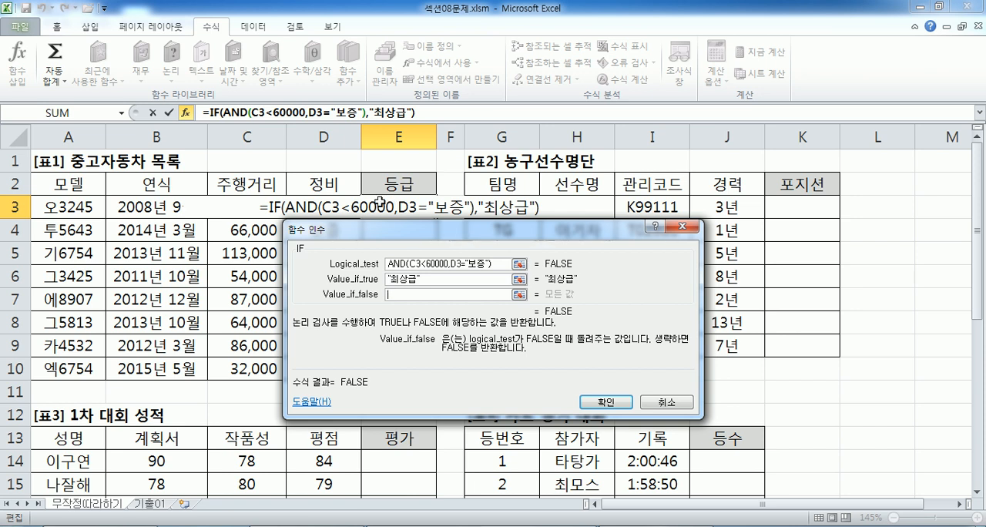
Nest a second IF as the Value_if_false, start an AND as its Logical_test and bring up AND's function arguments.
text(IF()
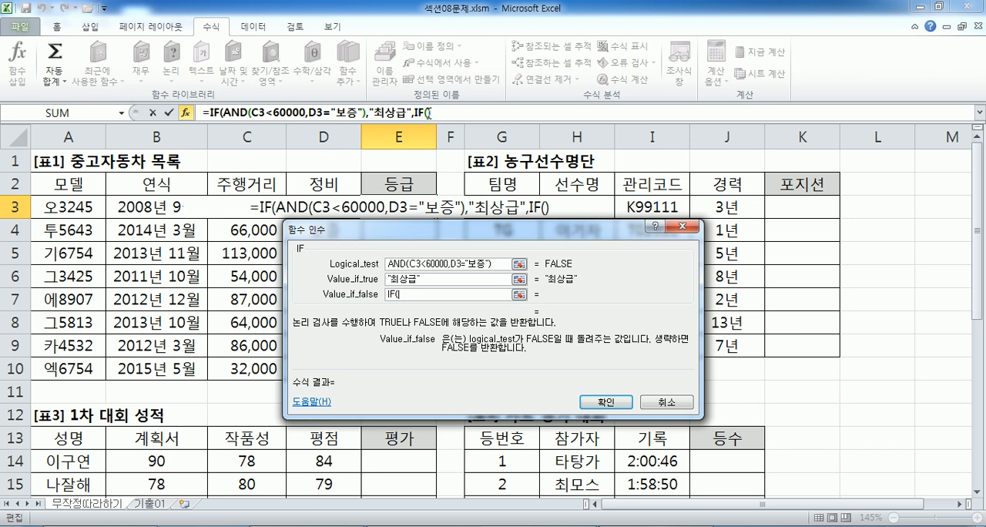
click(425, 112)
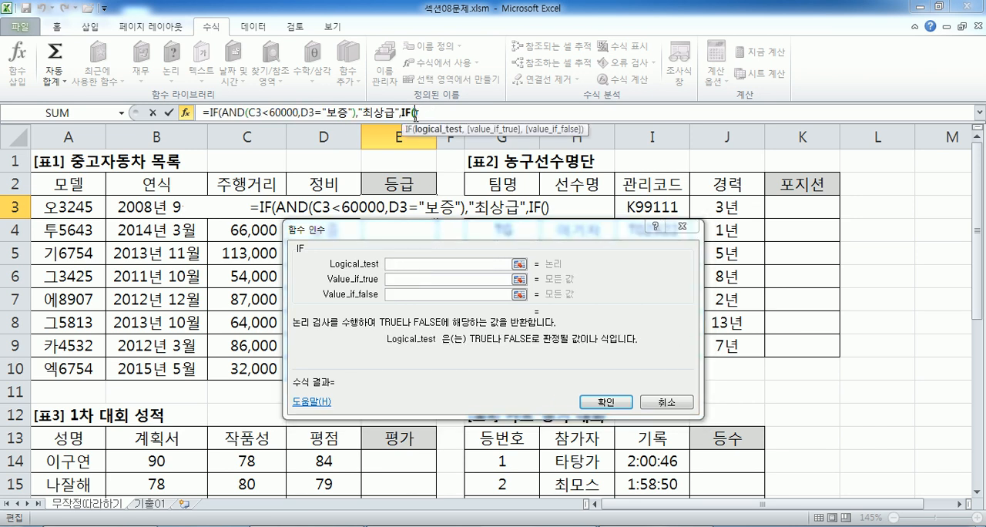
click(398, 262)
text(AND()
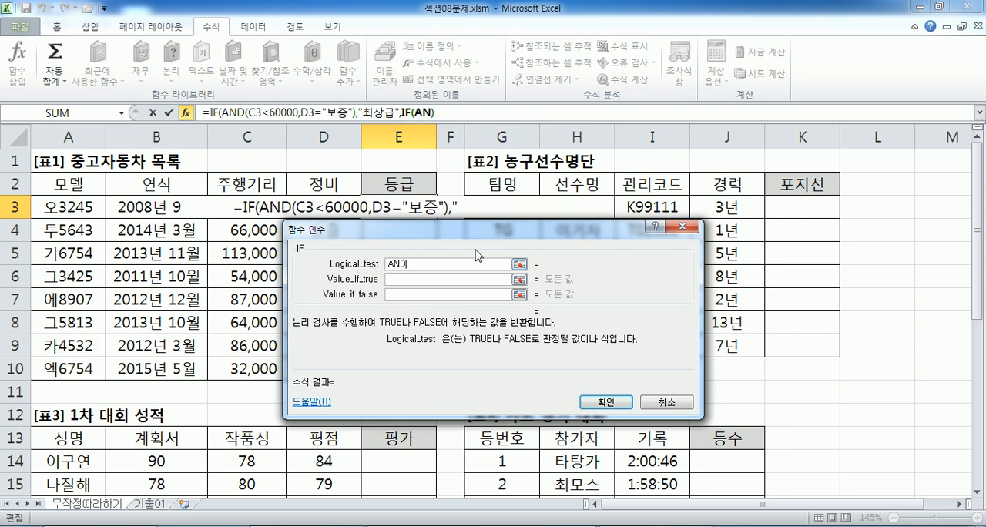
click(445, 112)
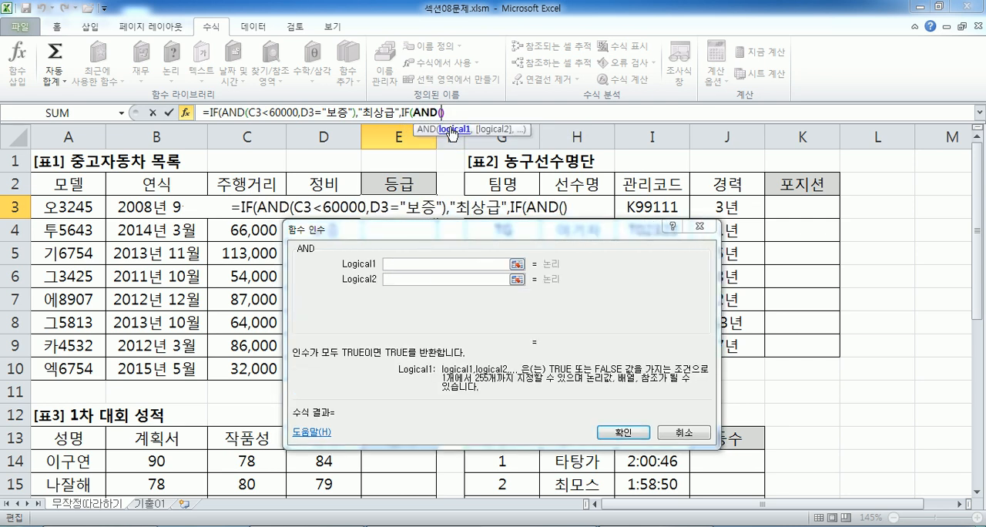
Set the nested AND's Logical1 to C3<100000, picking the first car's 주행거리 cell.
click(225, 207)
text(<100000)
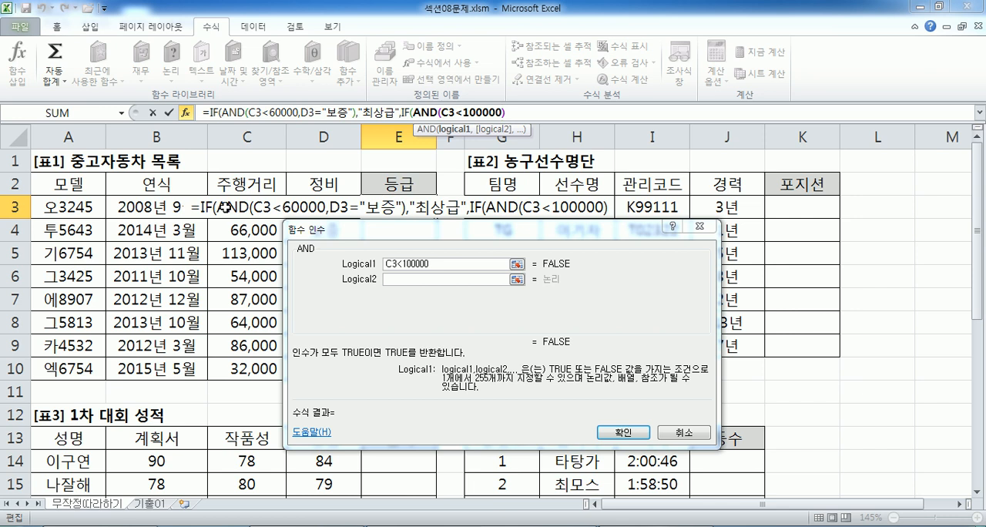
key(Return)
click(490, 311)
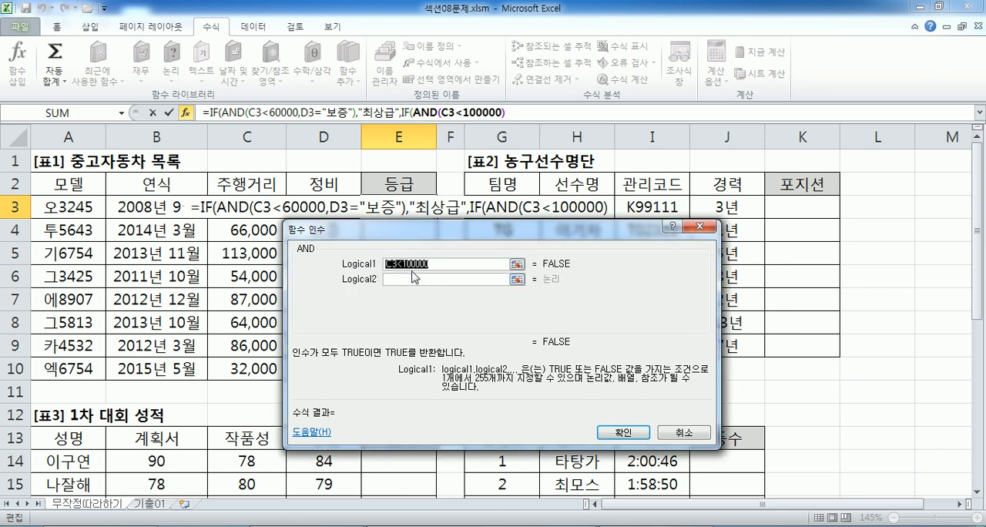
Set the nested AND's Logical2 to D3="보증".
click(413, 279)
text(D3)
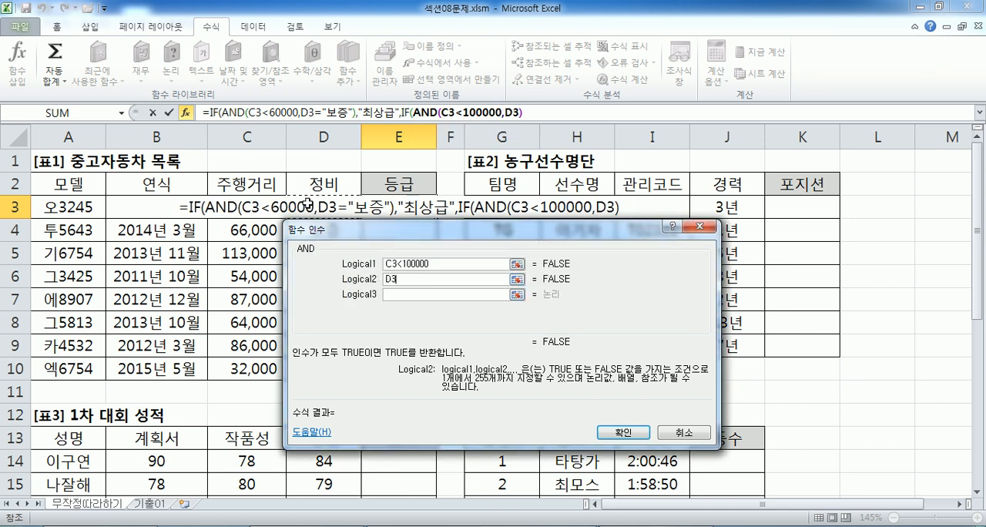
text(="QHWM)
key(BackSpace)
key(BackSpace)
key(BackSpace)
key(BackSpace)
key(Hangul)
text(보증")
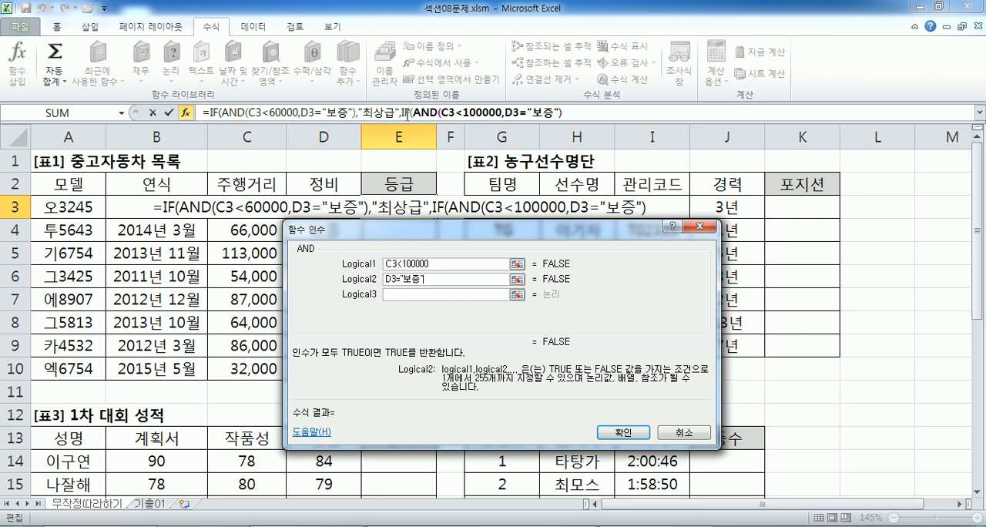
Set the nested IF to return "상급" when true and "" when false, then enter the formula with Excel's suggested correction.
click(407, 113)
key(Tab)
text(상급)
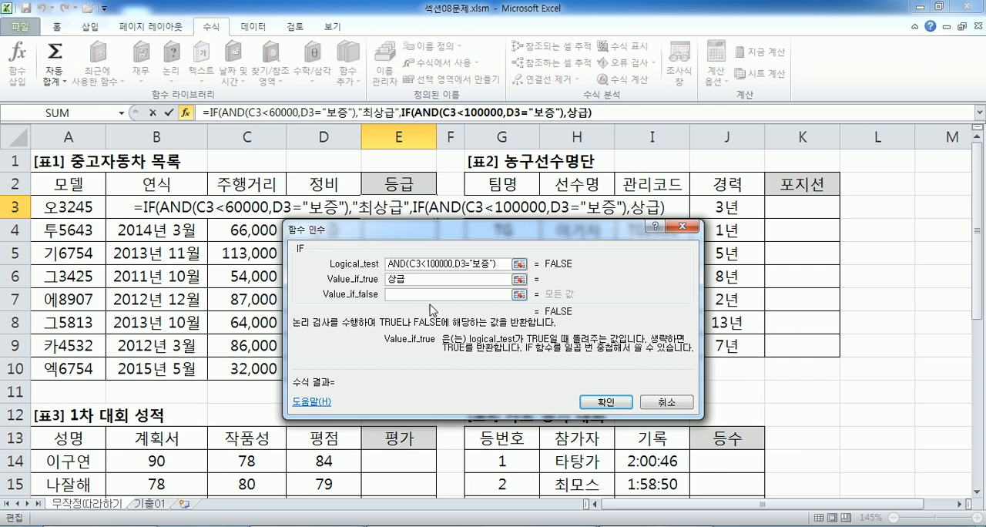
click(417, 294)
text("")
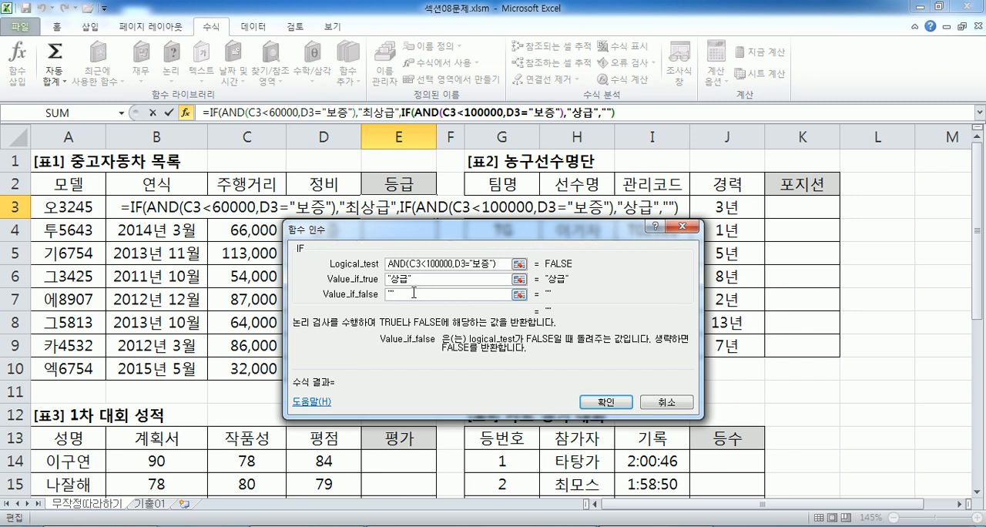
key(Return)
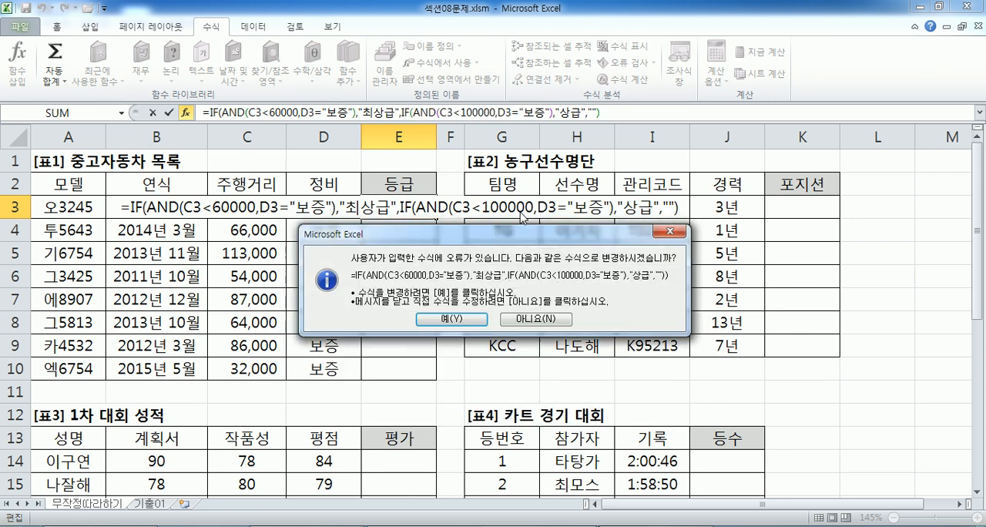
key(Return)
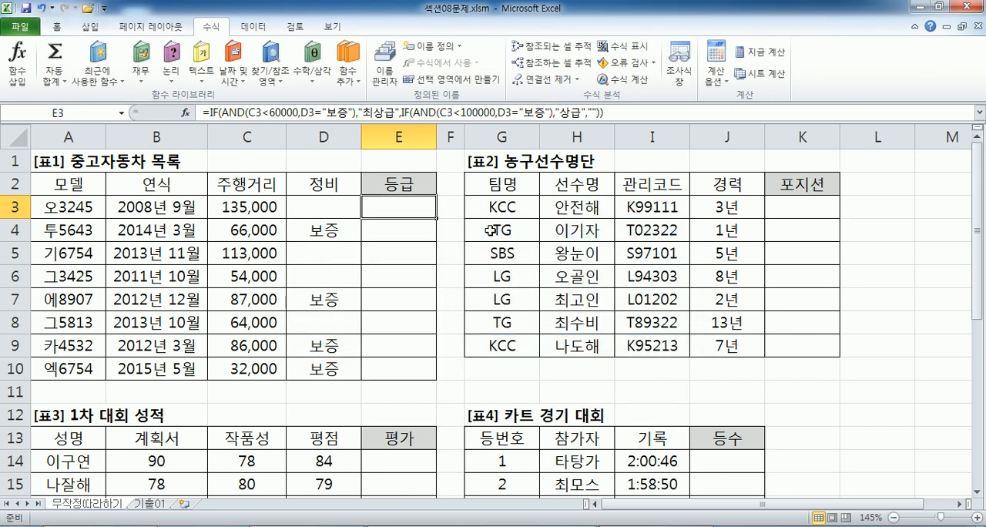
Fill the E3 formula down to E10, then review cell D3 and the formula in E3 without changing it.
double_click(436, 220)
click(386, 207)
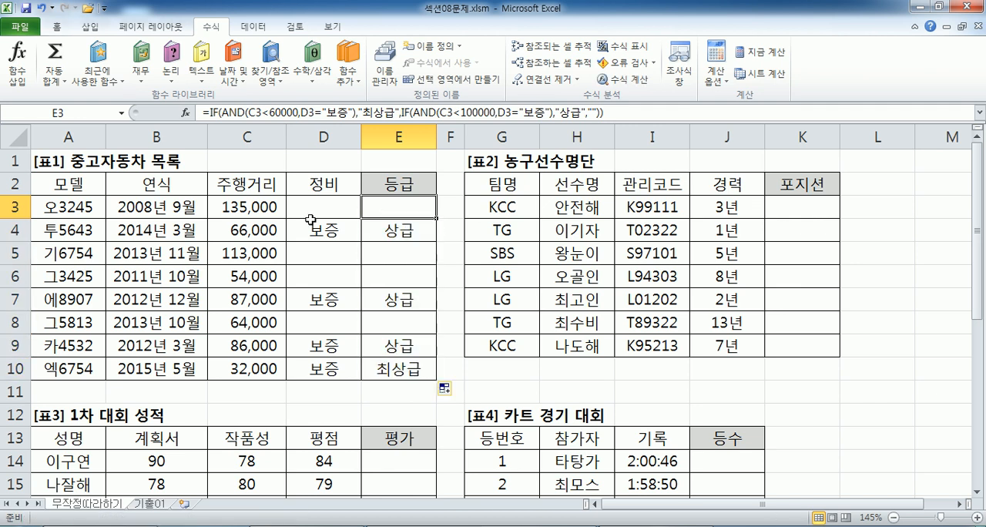
click(318, 211)
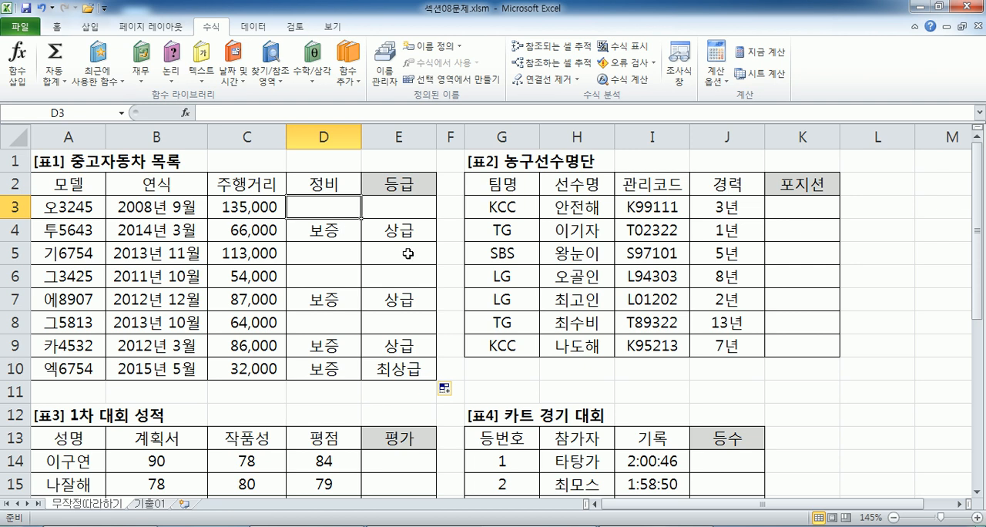
click(404, 210)
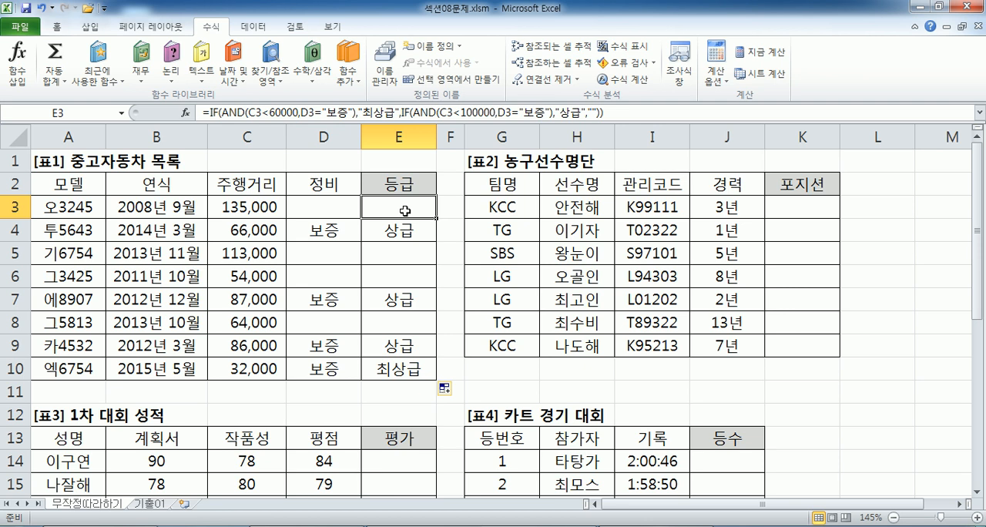
double_click(406, 208)
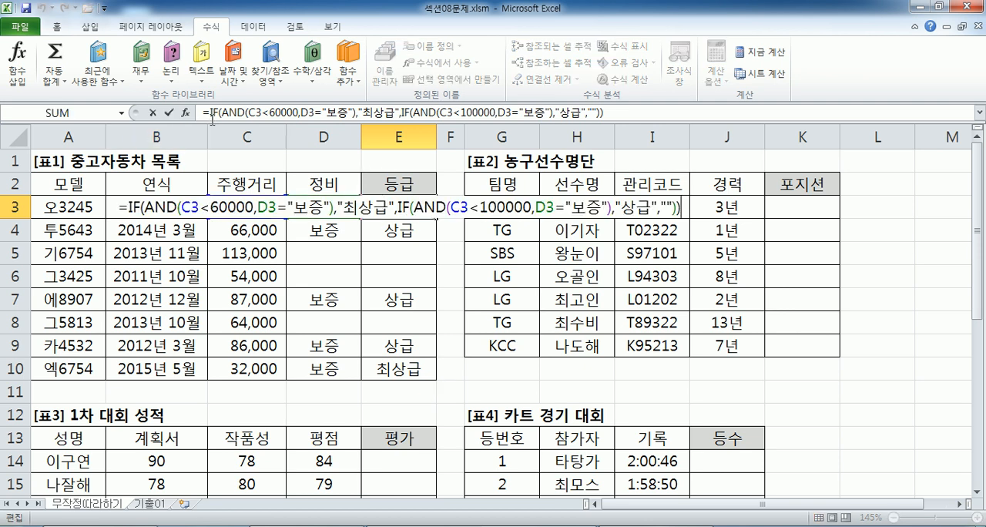
key(Escape)
Clear the 등급 formulas in E3:E10 and reselect E3.
drag(386, 206, 393, 370)
key(Delete)
click(401, 209)
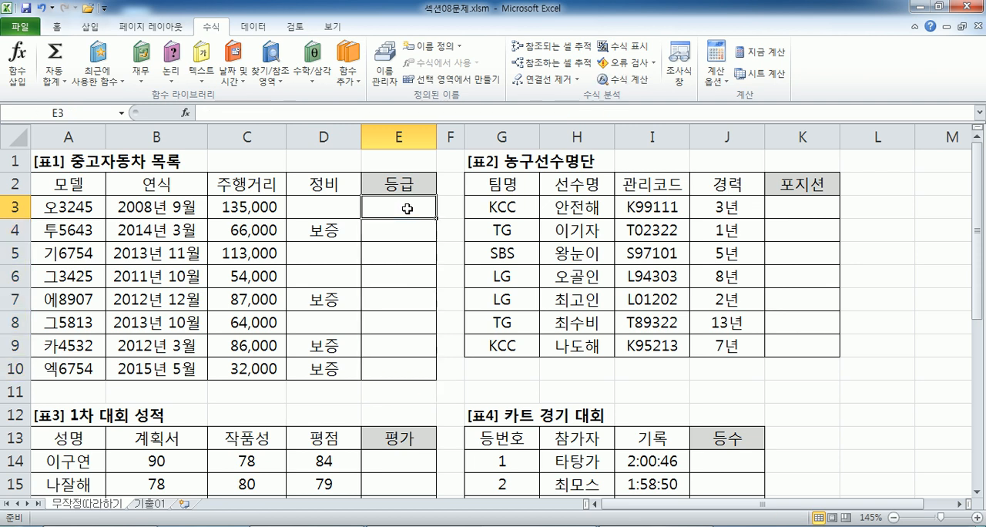
Start the grading formula directly in E3 as =if(AND(C3<60000, with the first car's 주행거리 cell as the reference.
text(=if(AND()
click(224, 206)
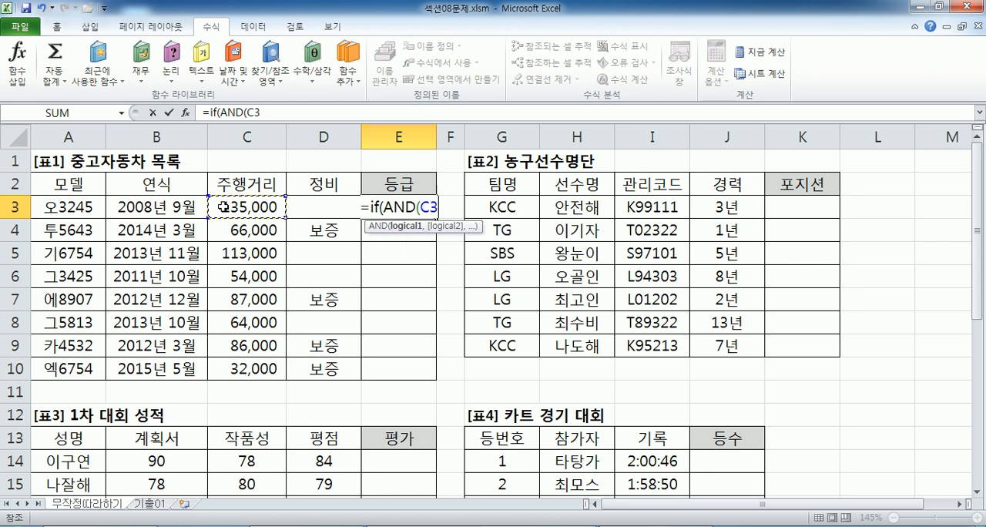
text(<60000M)
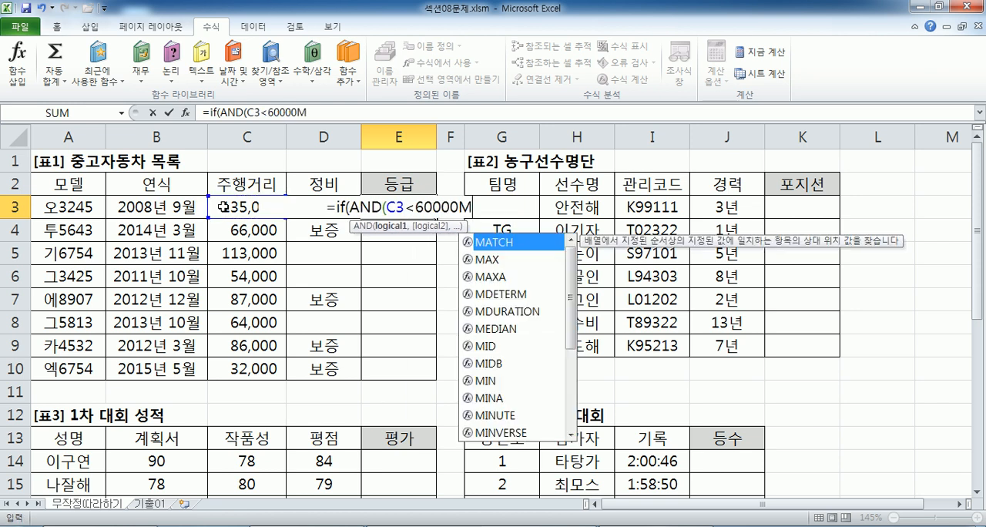
key(BackSpace)
text(,)
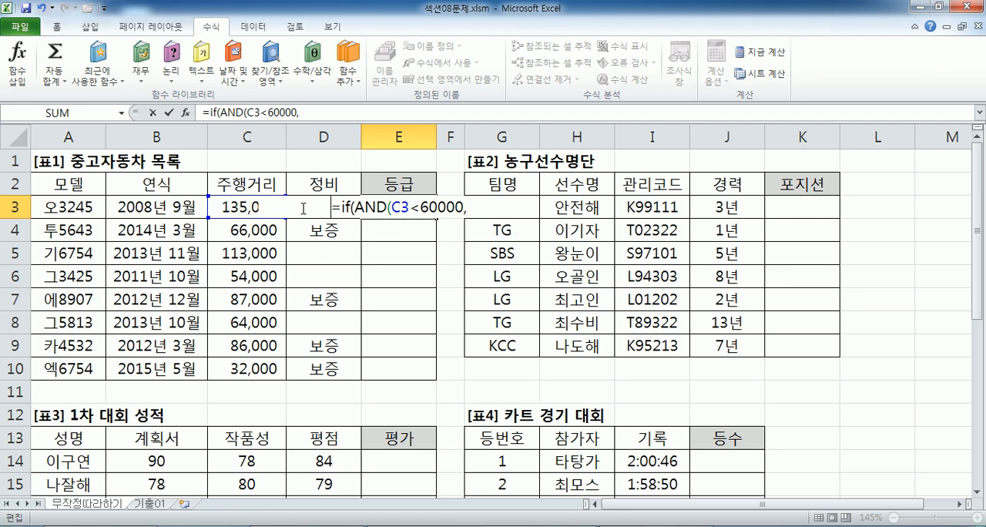
Add D3="보증" as the AND function's second condition in the E3 formula, with no trailing comma.
click(376, 205)
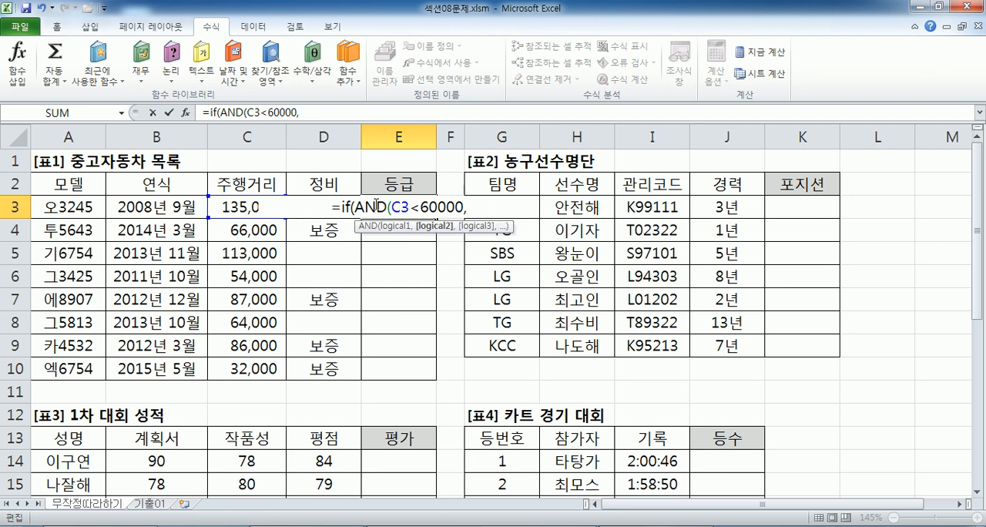
click(296, 225)
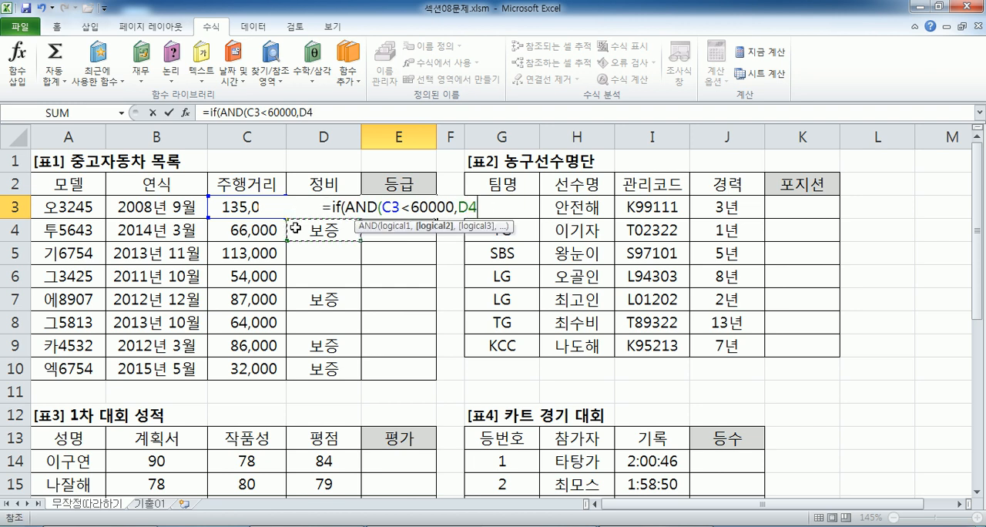
key(Up)
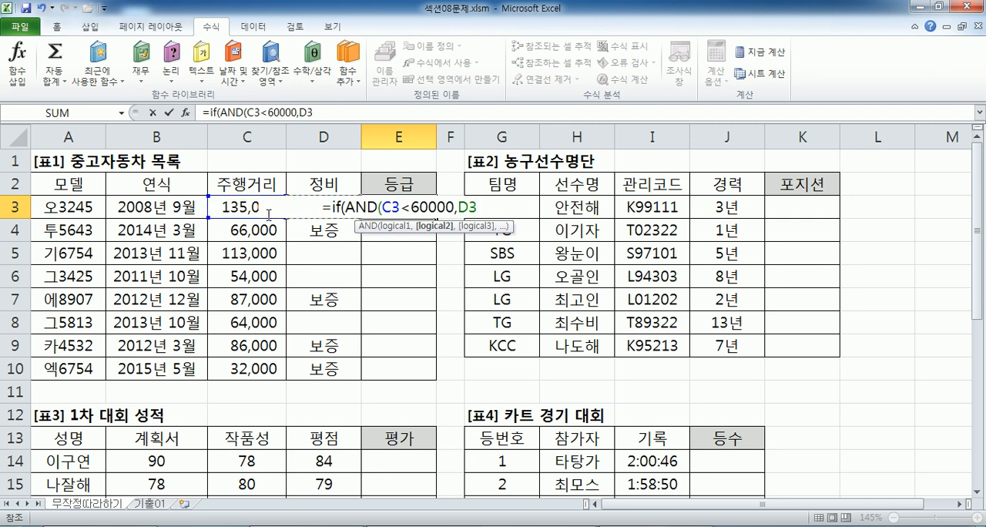
key(BackSpace)
text(3)
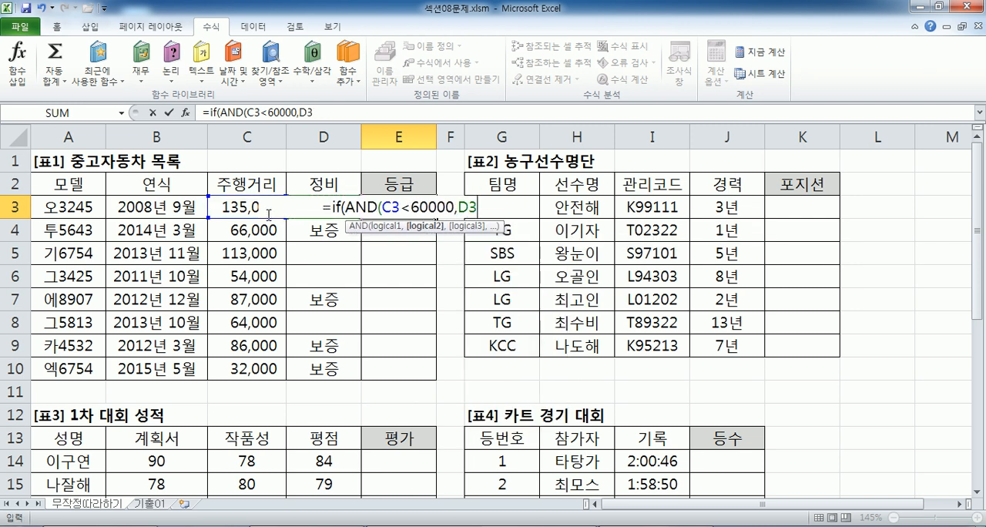
text(="보증","초)
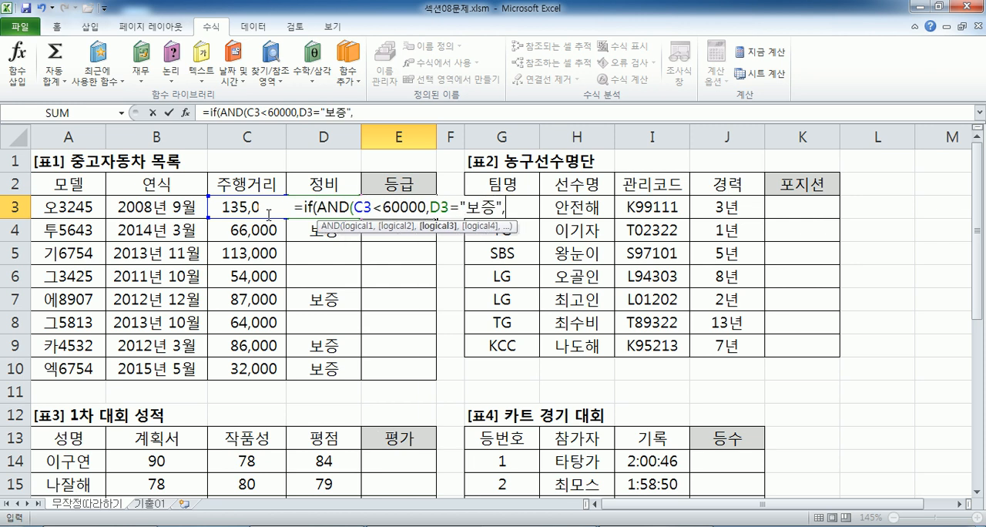
key(BackSpace)
key(BackSpace)
key(BackSpace)
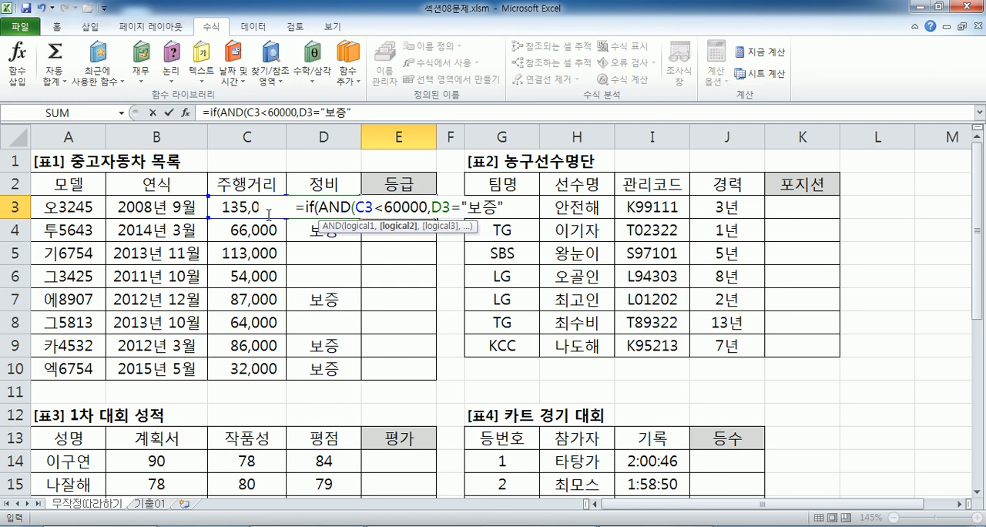
text(),"ㅊ)
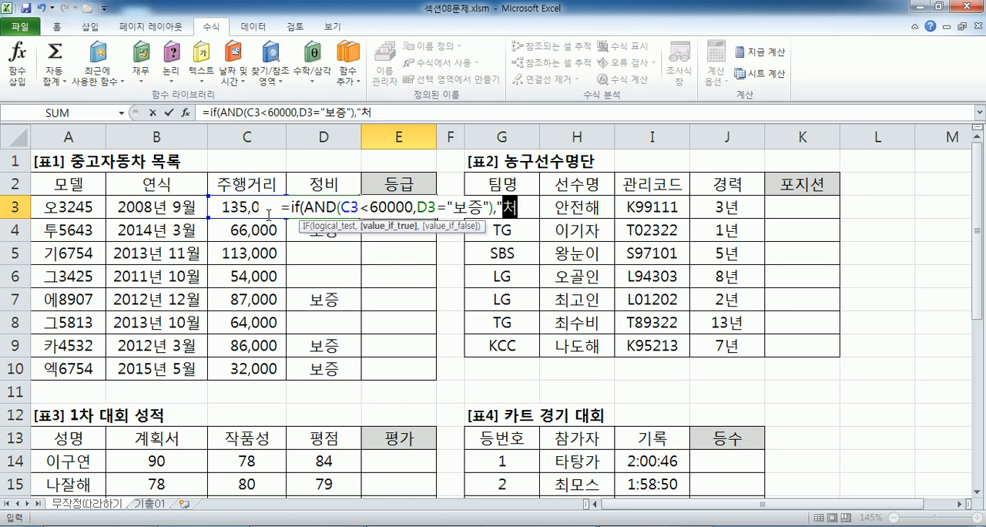
text(ㅚ상급)
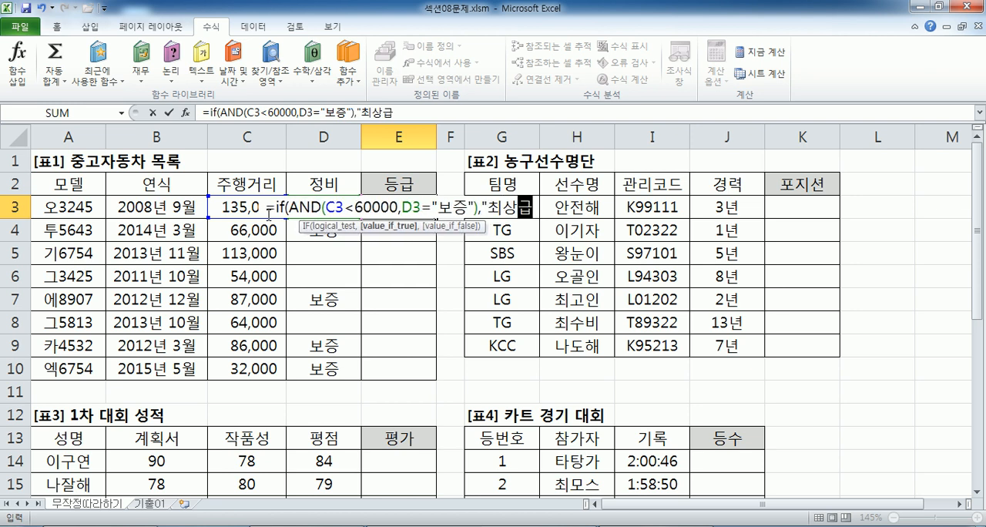
text(",IF(AND()
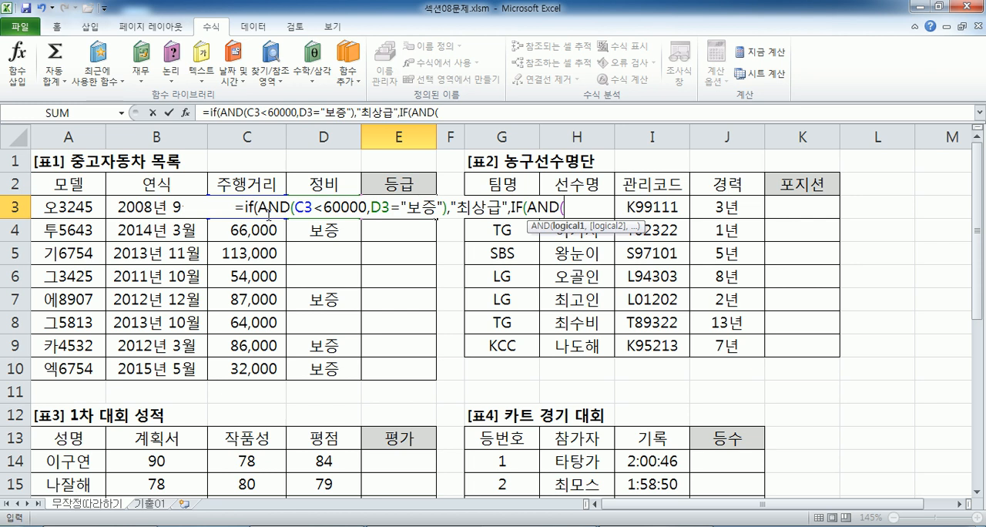
key(alt+Tab)
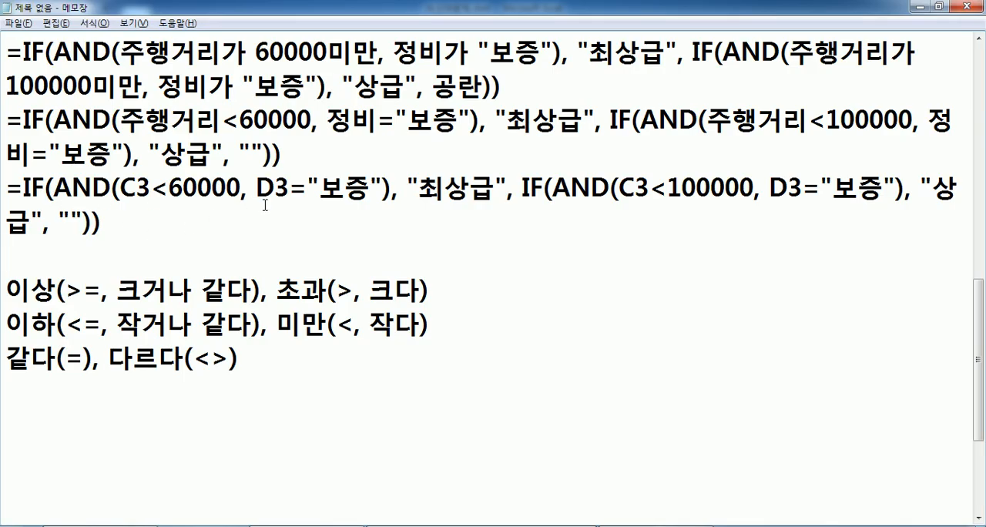
drag(102, 225, 7, 197)
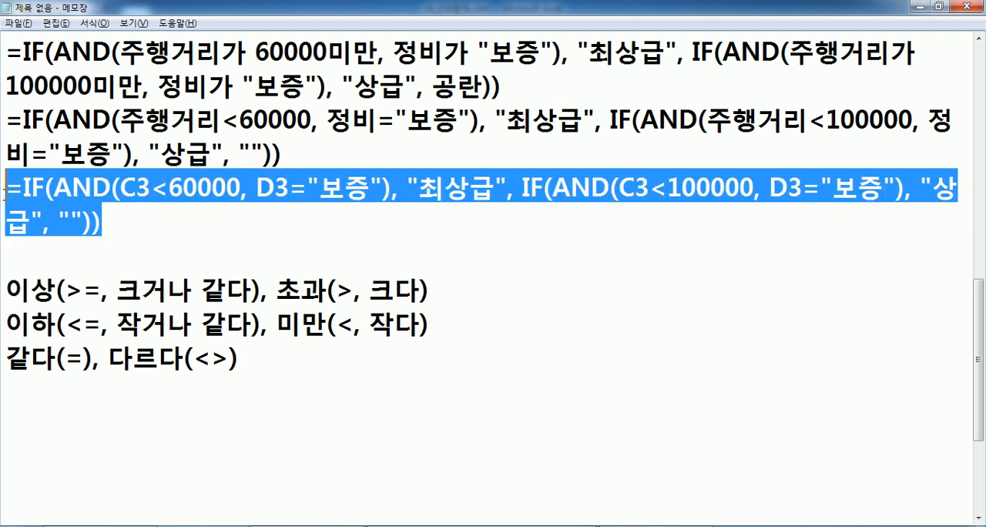
click(175, 245)
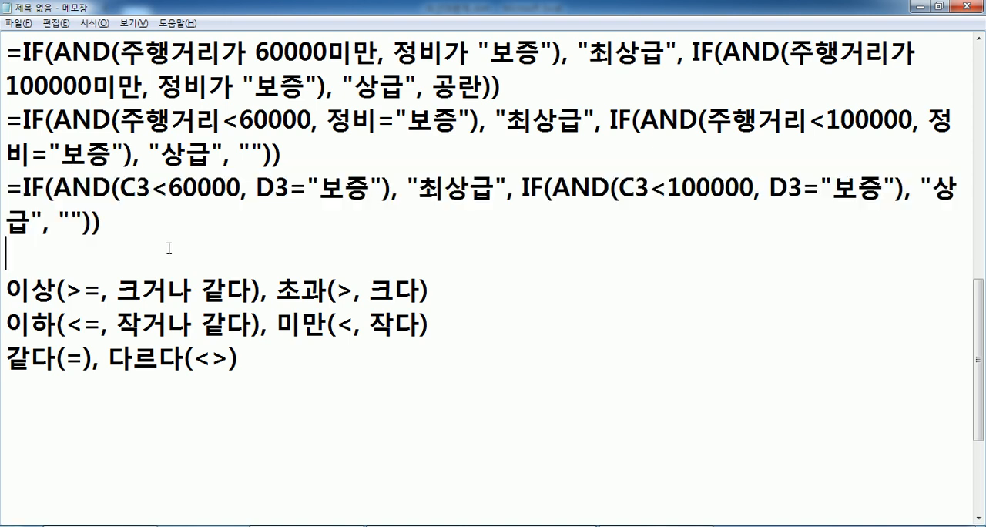
key(alt+Tab)
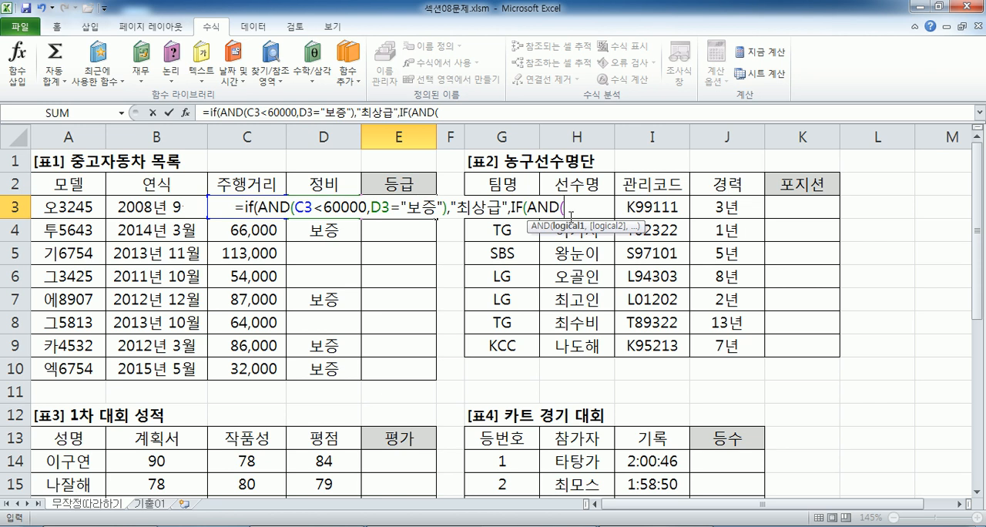
key(Escape)
Copy the finished nested IF/AND formula with C3 and D3 references from the Notepad notes into Excel cell E3 and fill it down to E10.
key(alt+Tab)
drag(146, 224, 3, 188)
key(ctrl+c)
key(alt+Tab)
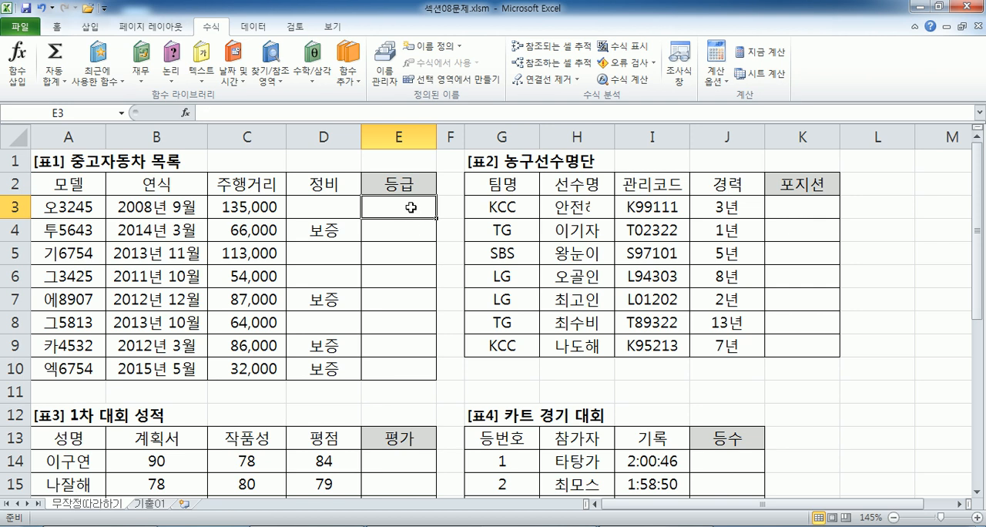
key(ctrl+v)
key(F2)
drag(107, 207, 761, 215)
key(Escape)
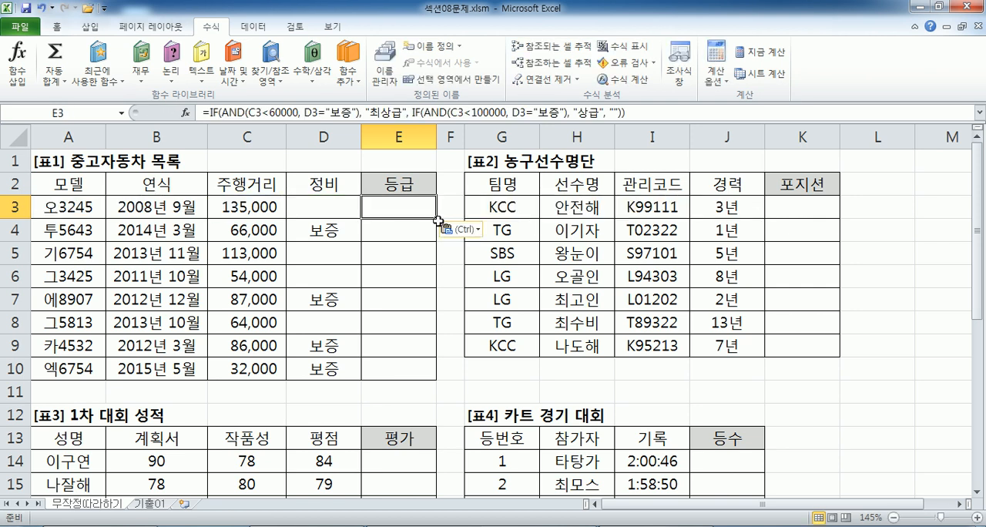
drag(437, 220, 439, 378)
click(393, 212)
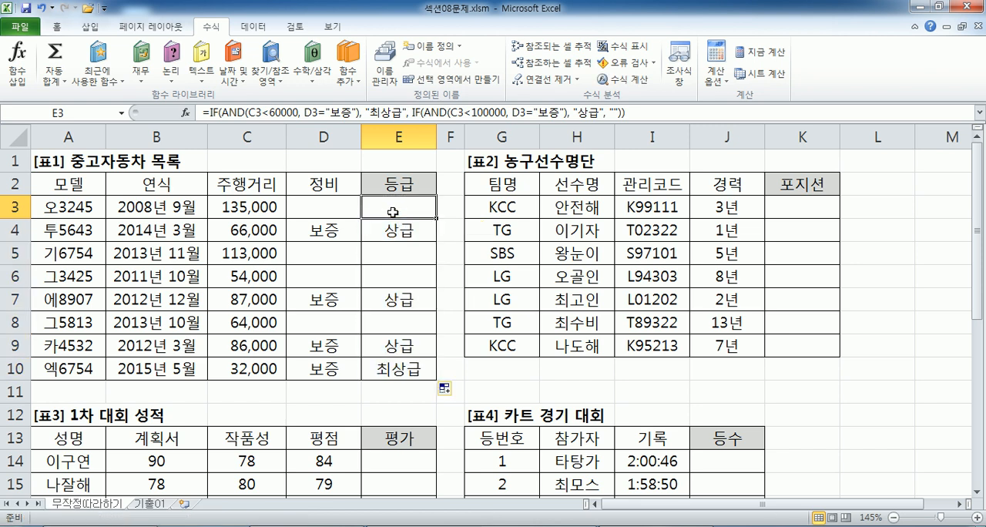
key(alt+Tab)
click(239, 250)
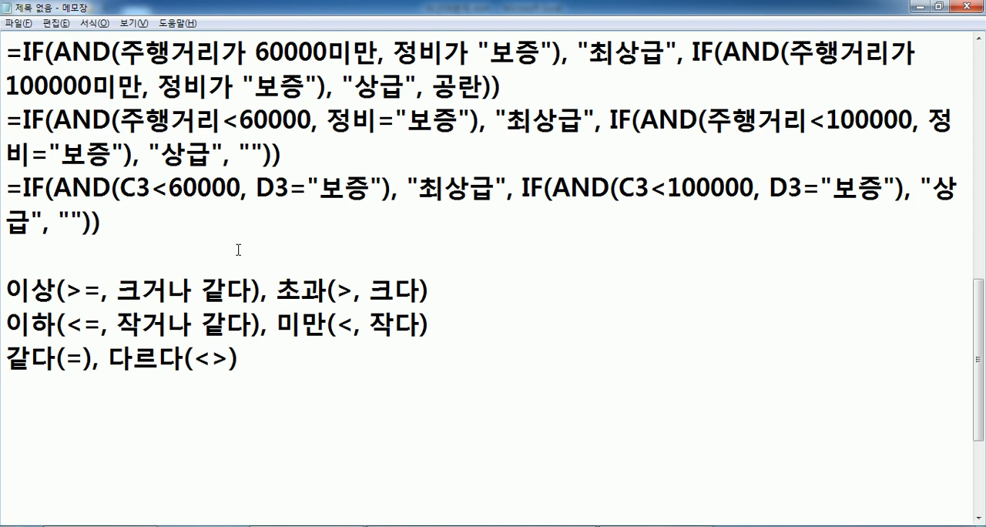
click(238, 250)
key(alt+Tab)
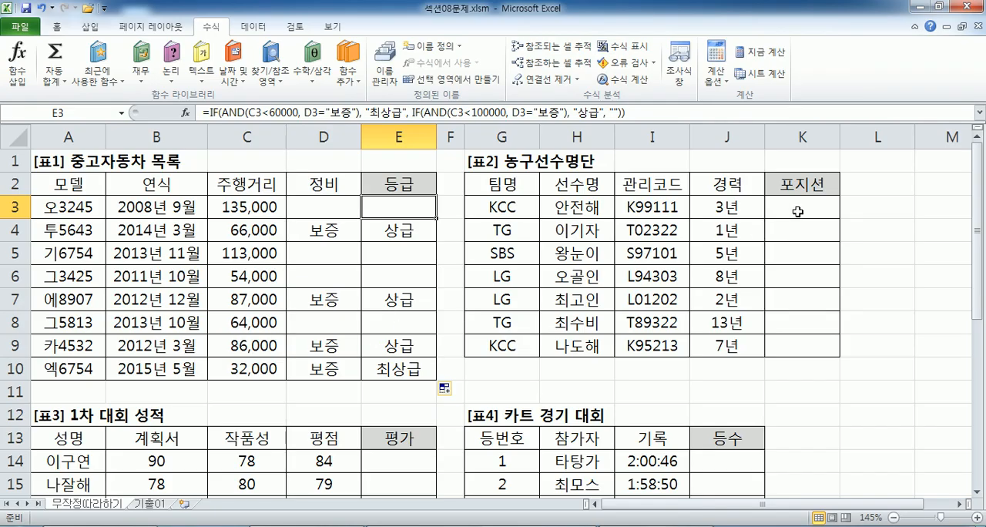
Select K3 in [표2], switch to Notepad and start the second problem below the operator notes: 문제2) 관리코드(I3:I9)의 맨 앞에서.
click(801, 206)
key(alt+Tab)
click(266, 333)
text(문제2)
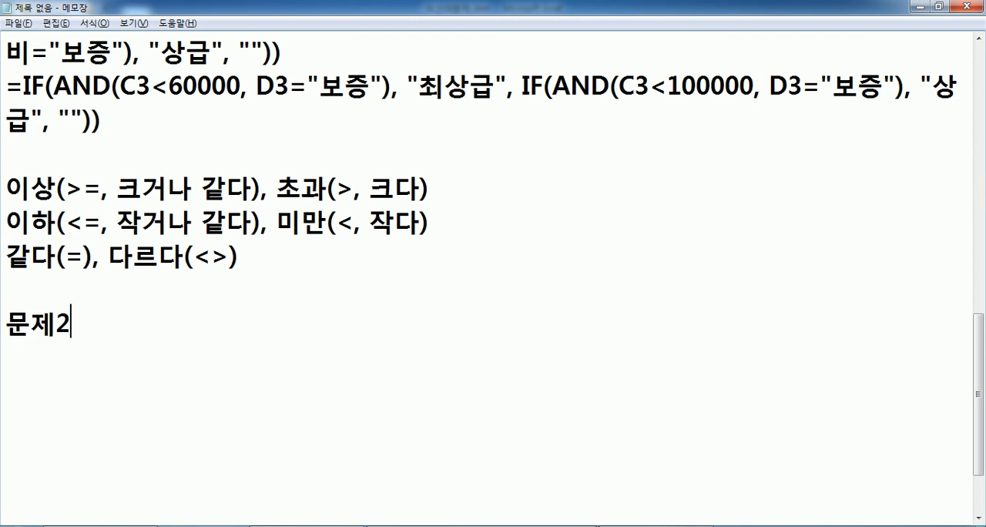
text() 관리코드()
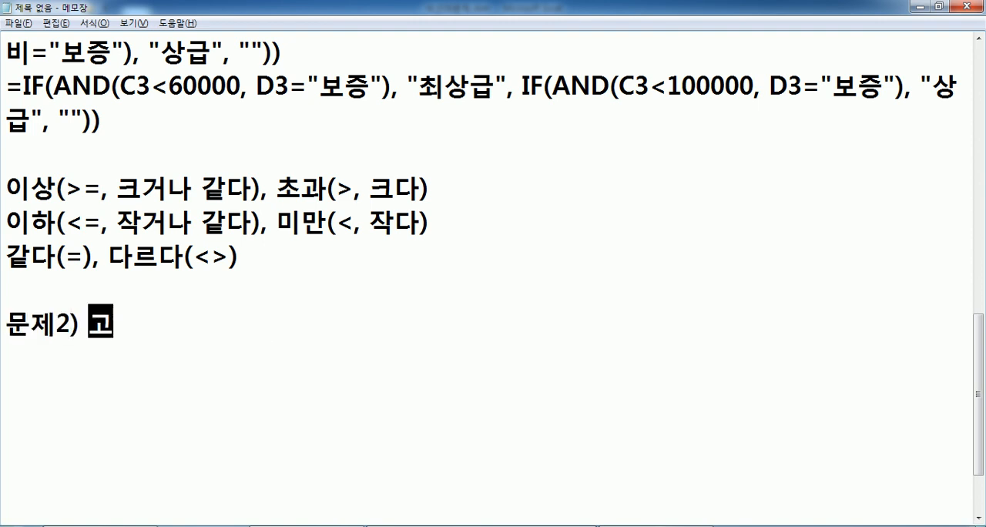
text(I3:I9)
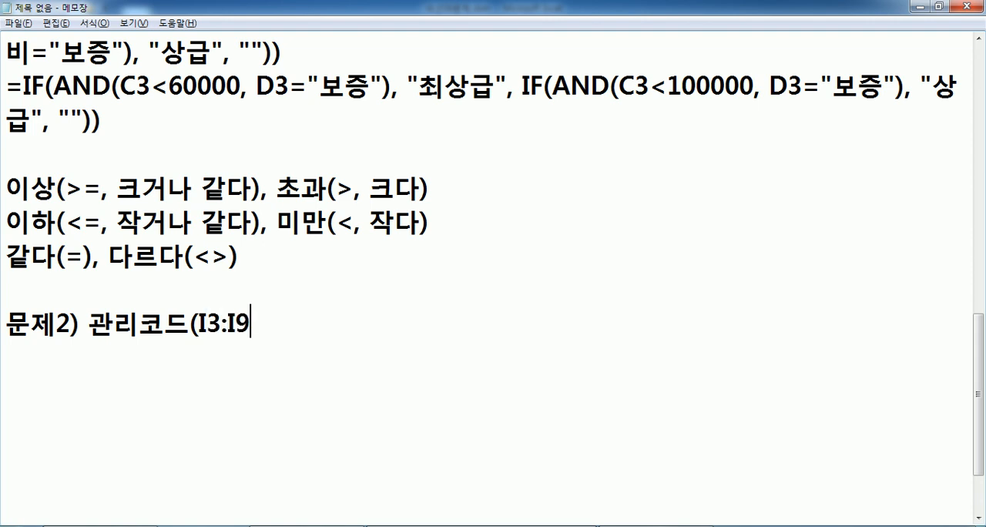
text()의 맨 앞)
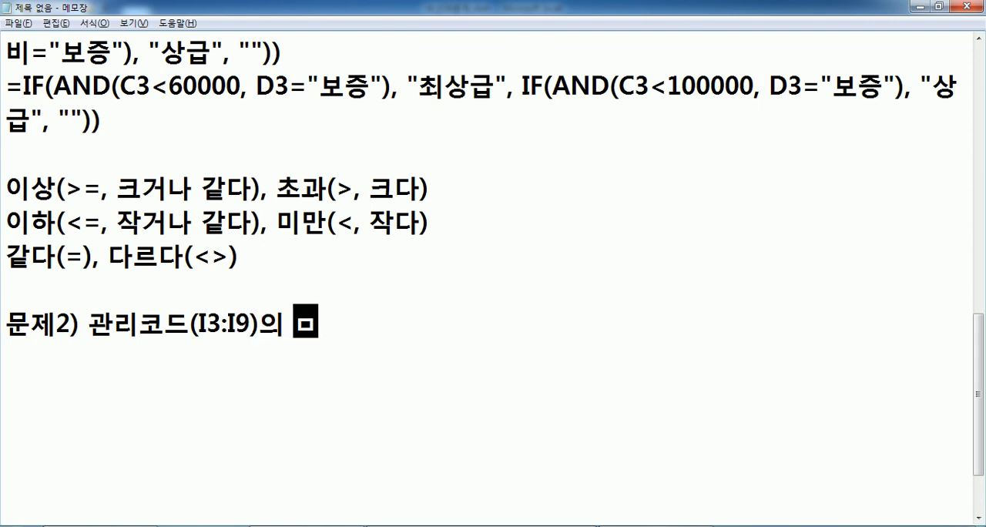
text(에서 )
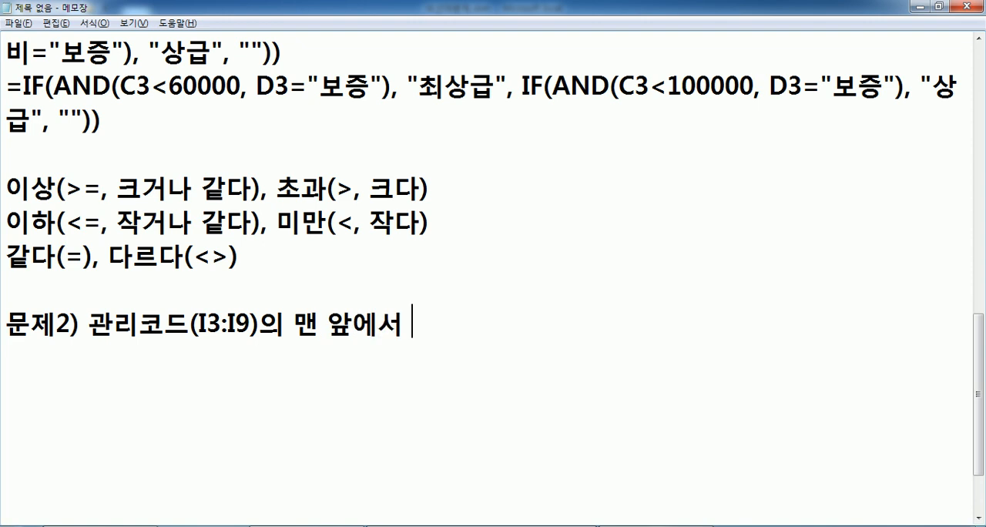
text(네 뻔)
Continue the 문제2 text with the first condition: 네 번째 숫자가 '1'이면 "센터",.
key(BackSpace)
key(BackSpace)
key(BackSpace)
text(번째 숫)
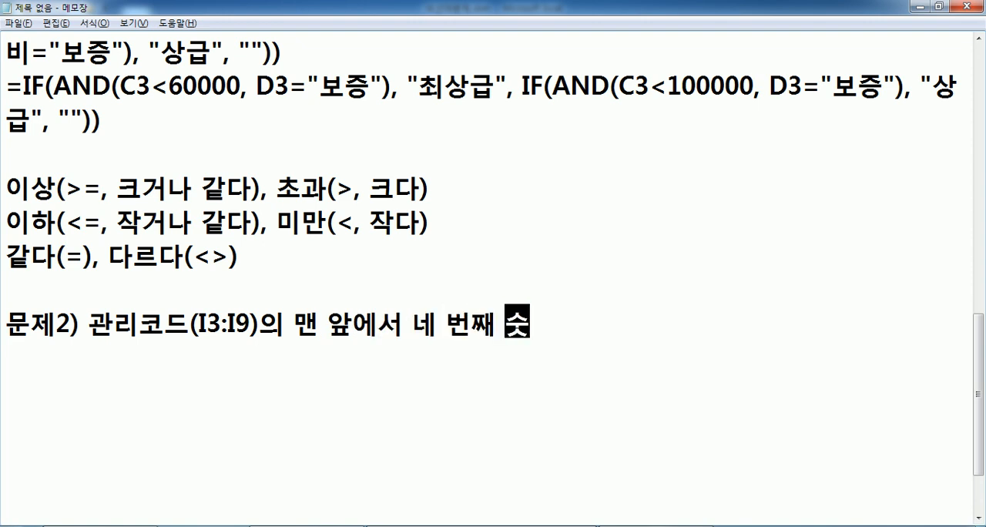
text(작가 '1'이면 "센터",)
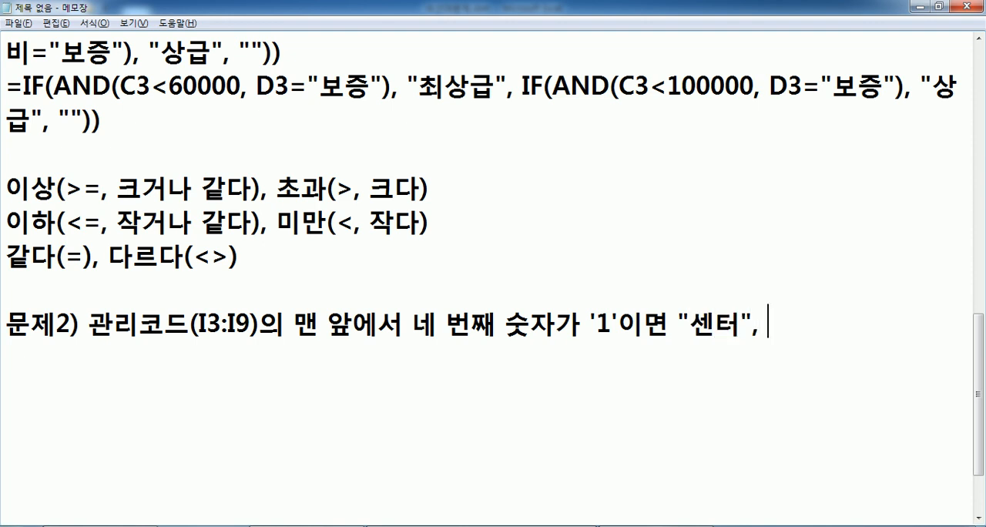
text( '2'이면 "포드)
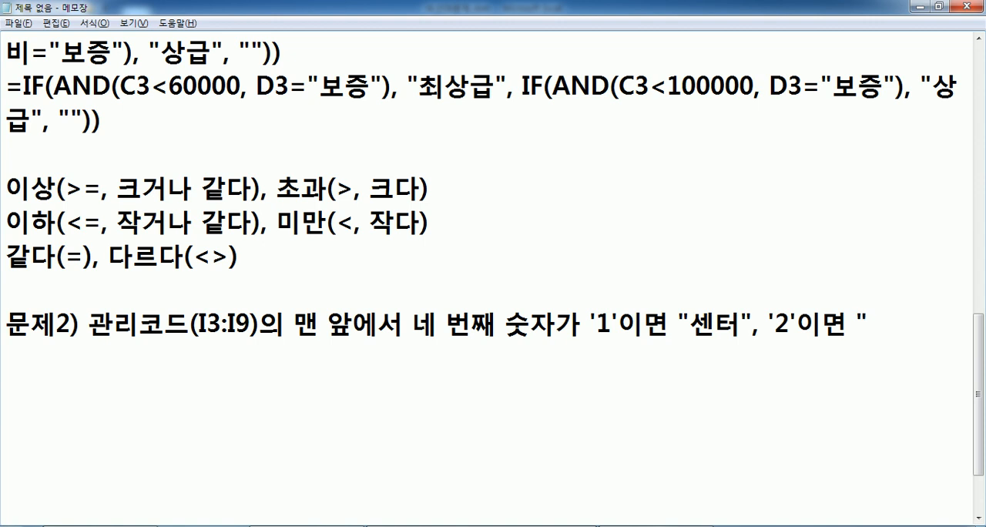
text(",)
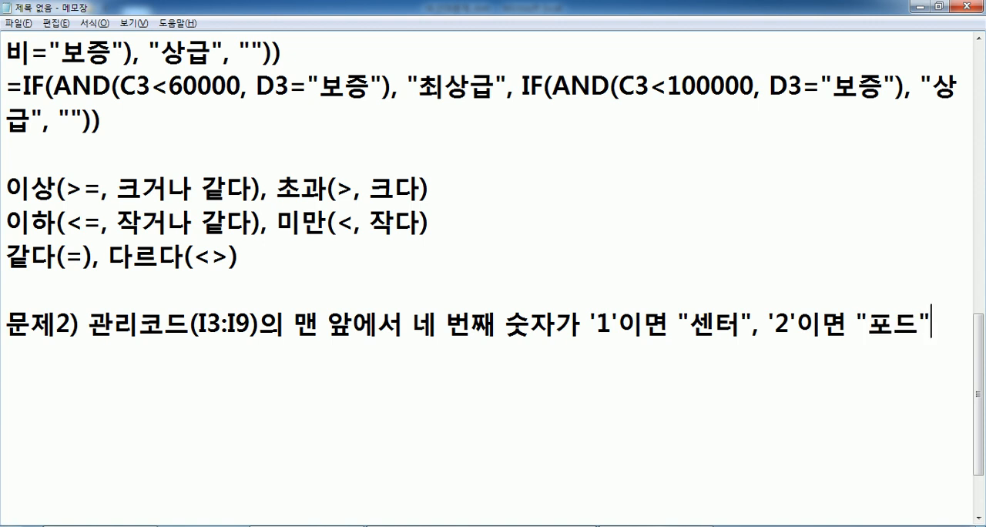
text( '3)
text('이면 ")
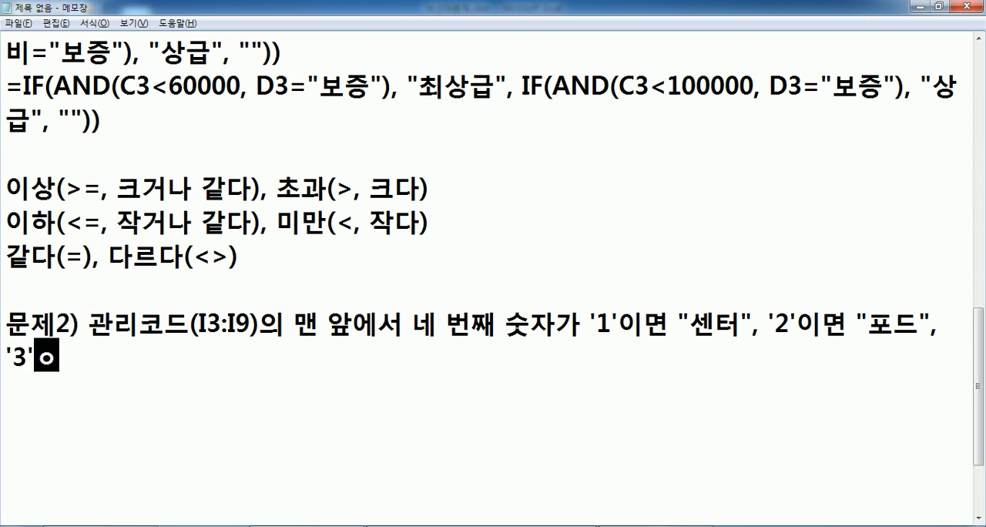
text(가드"로)
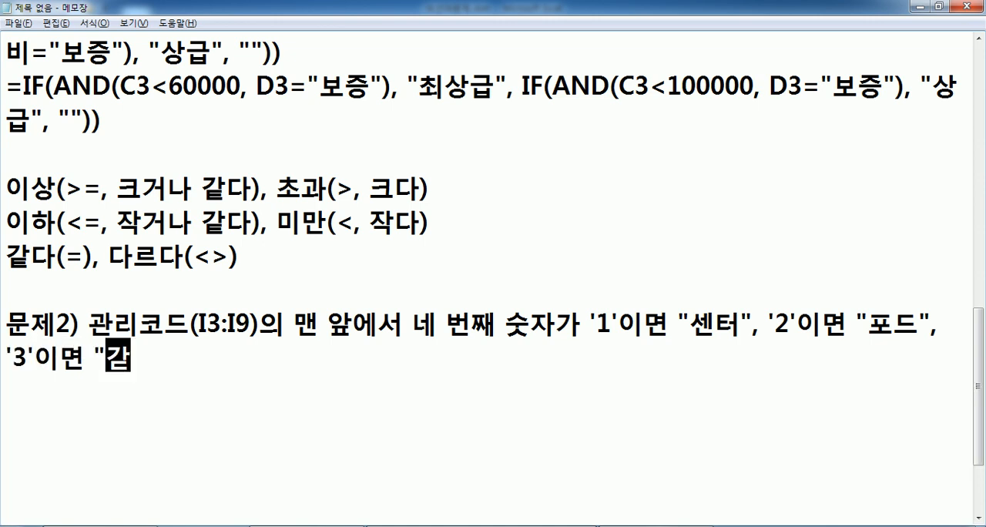
text( 표)
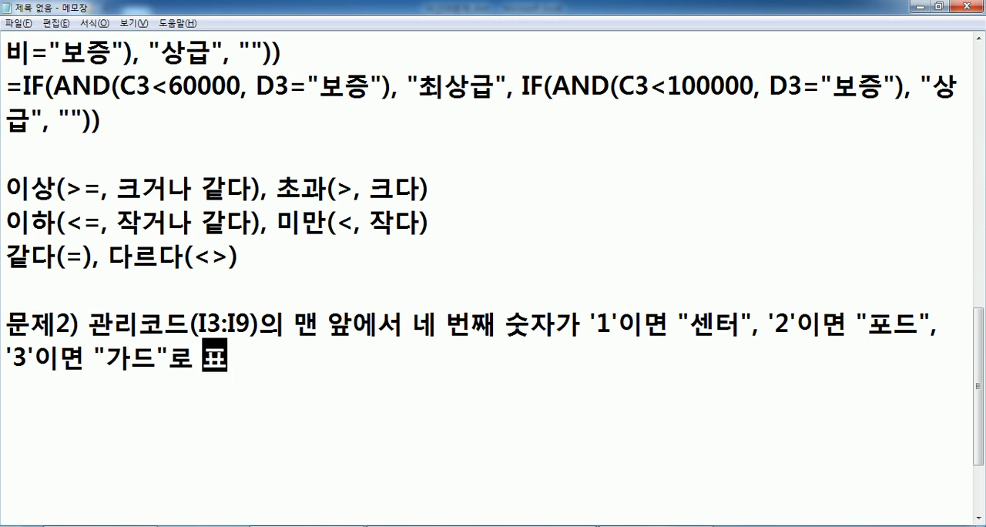
Finish the 문제2 sentence with 포지션에 표시하시오 and start a new line.
key(BackSpace)
text(포지션ㅇ)
text(에 )
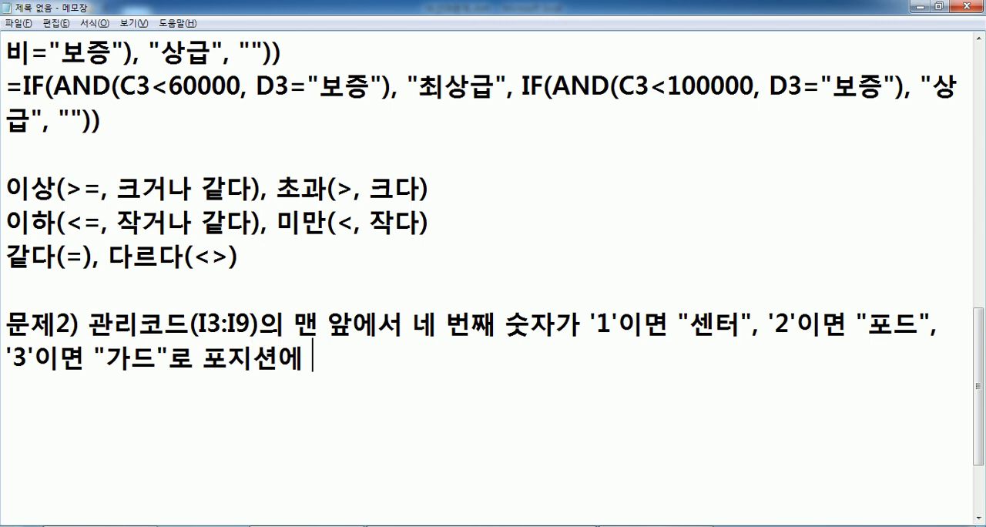
text(표시하싱)
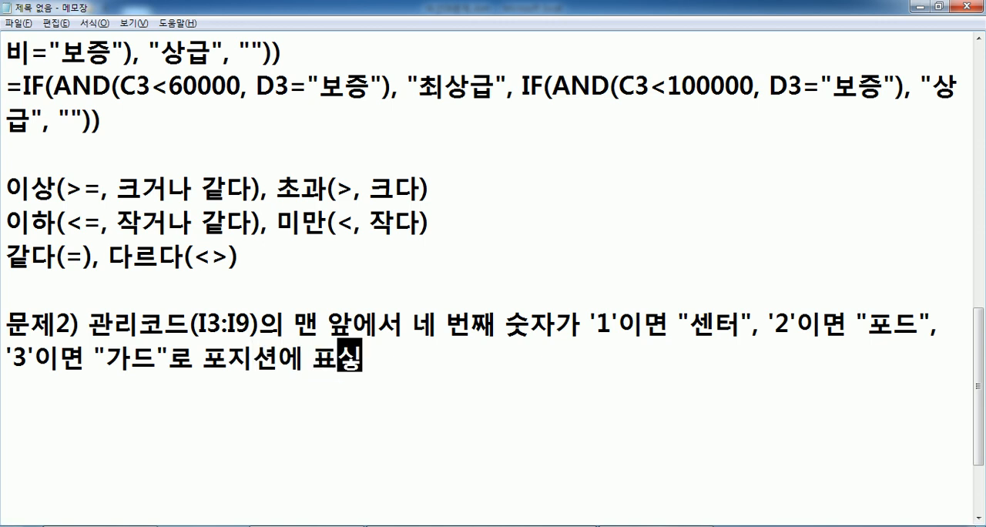
text(오)
key(Return)
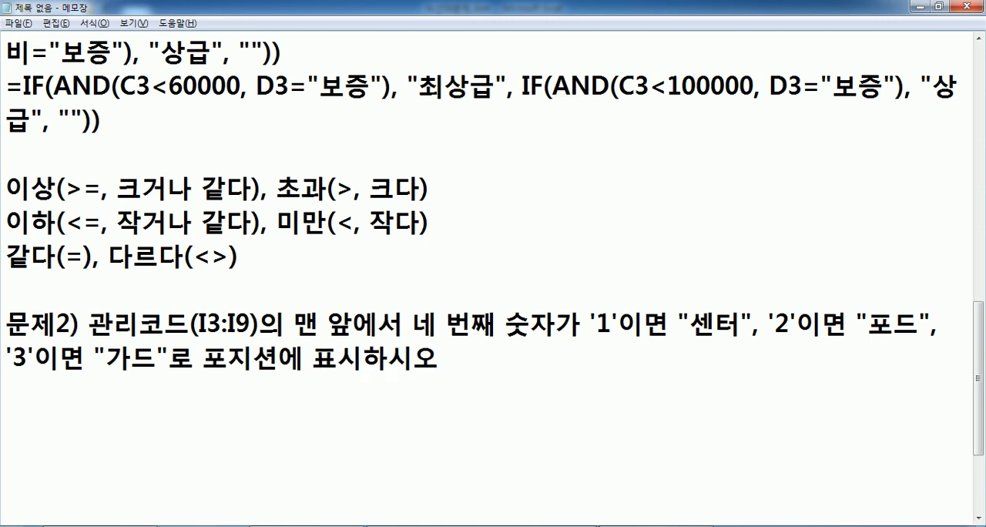
Add the line IF, MID 함수를 사용 under the 문제2 text, followed by an empty line.
text(IF, MID )
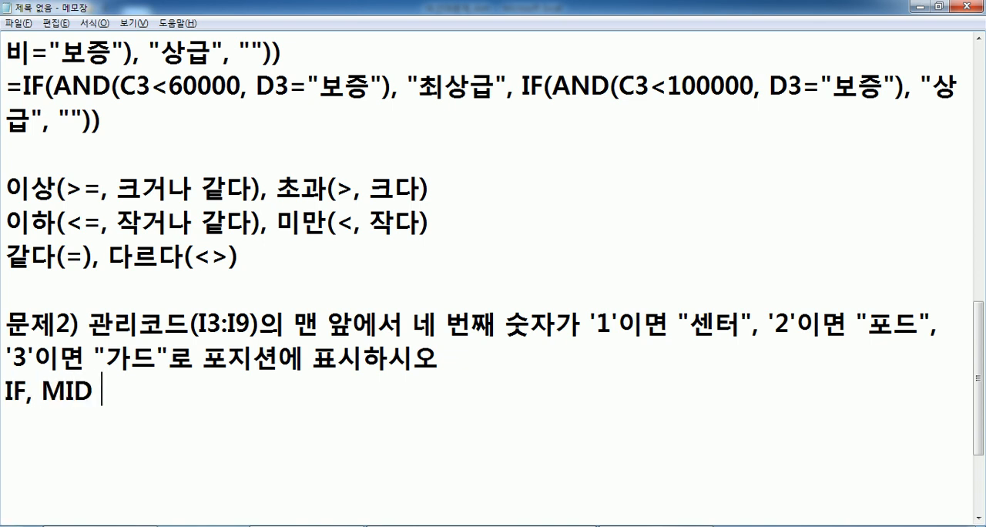
text(함수를 사용)
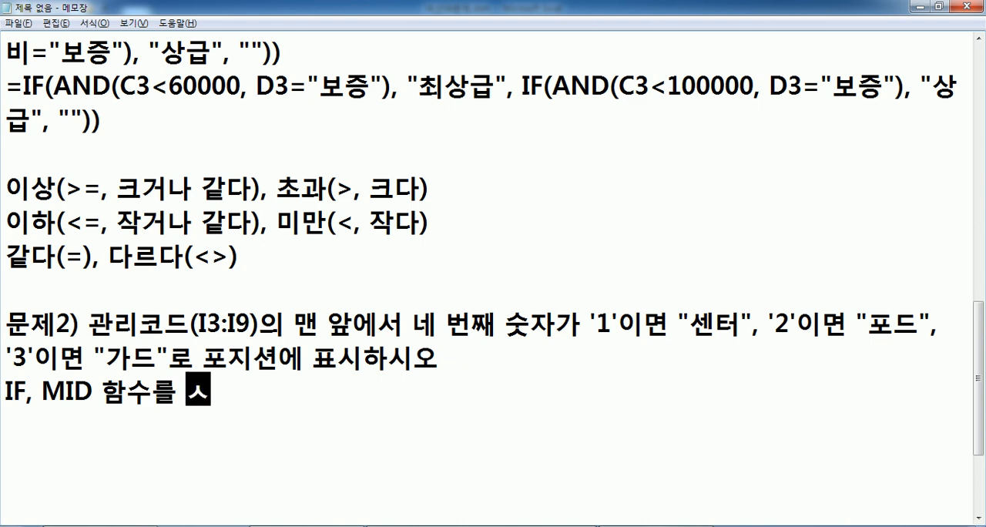
key(Return)
Review the 문제1 wording in the notes, highlighting its possible results 최상급, 상급 and 공란.
scroll(316, 257, down, 2)
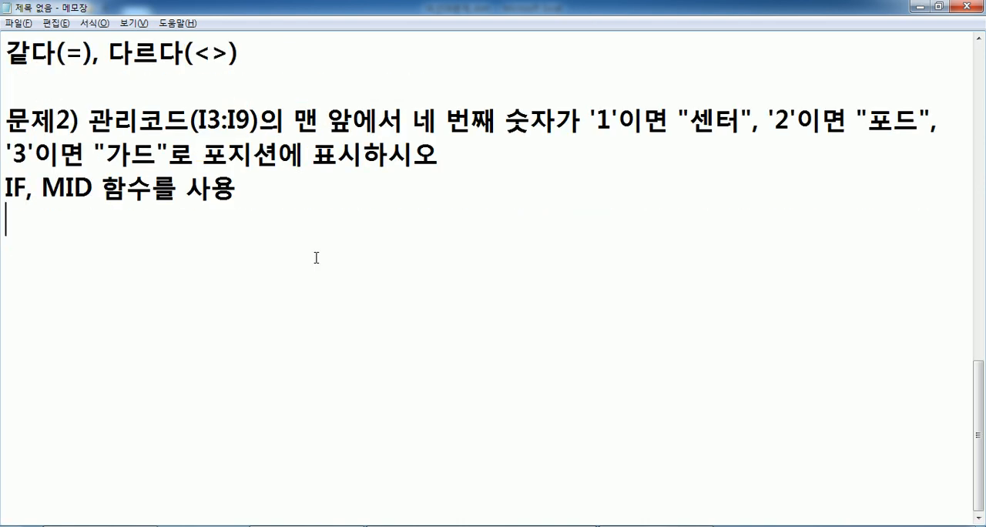
scroll(316, 258, up, 4)
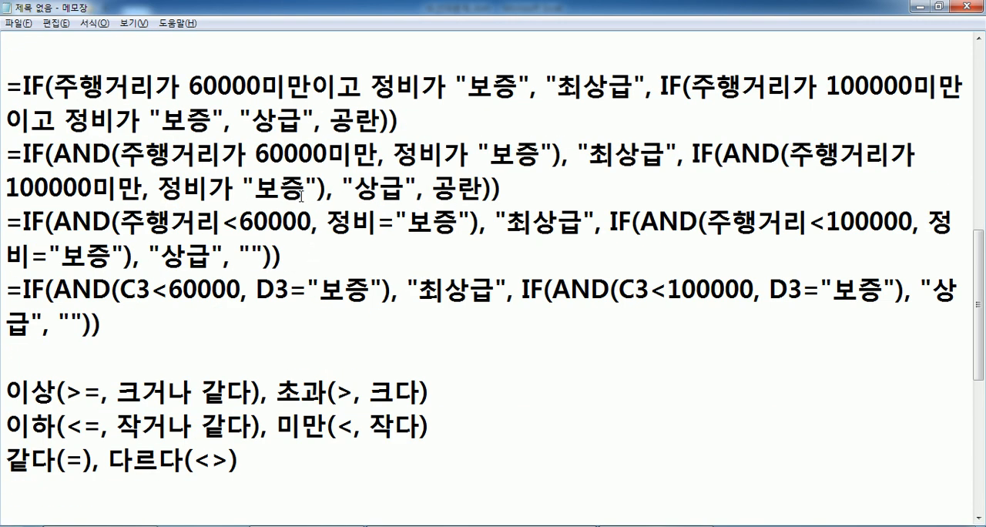
scroll(301, 195, up, 4)
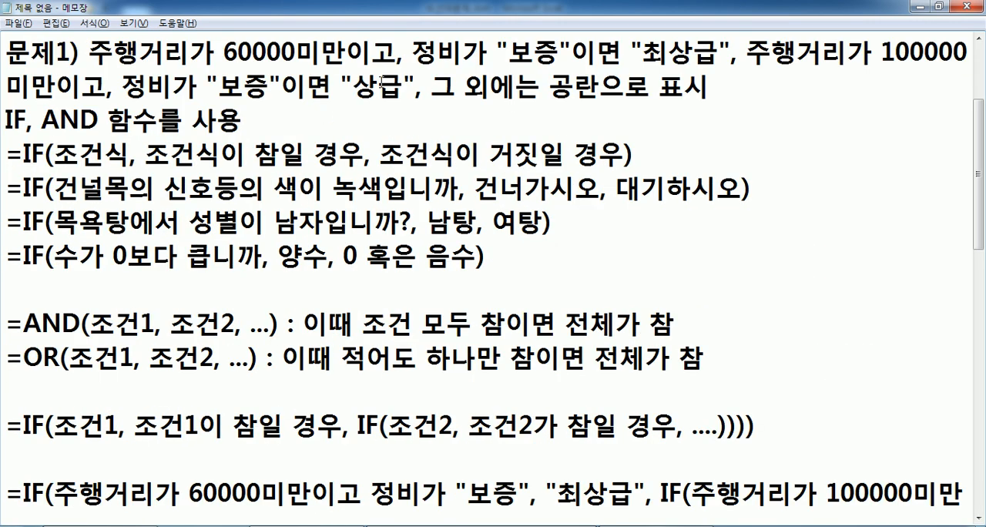
drag(644, 52, 720, 53)
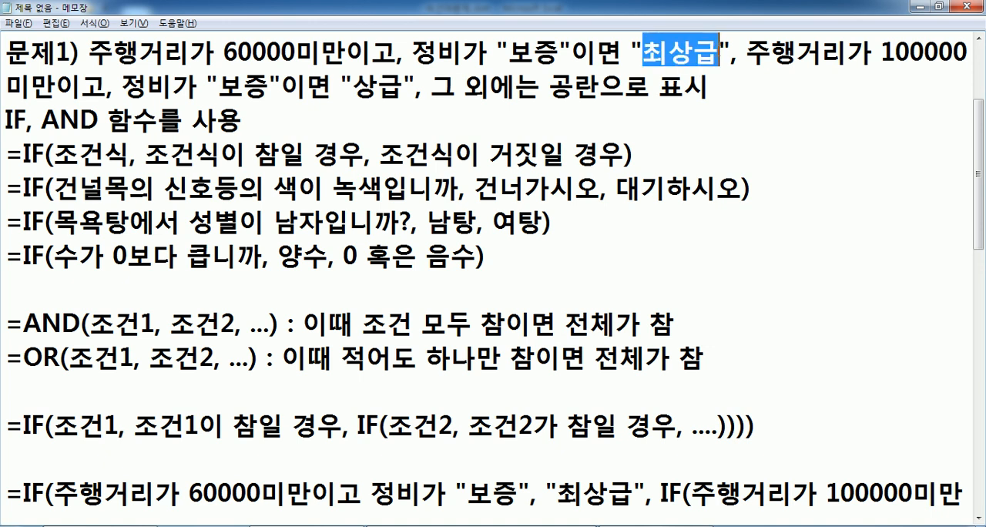
drag(353, 80, 379, 80)
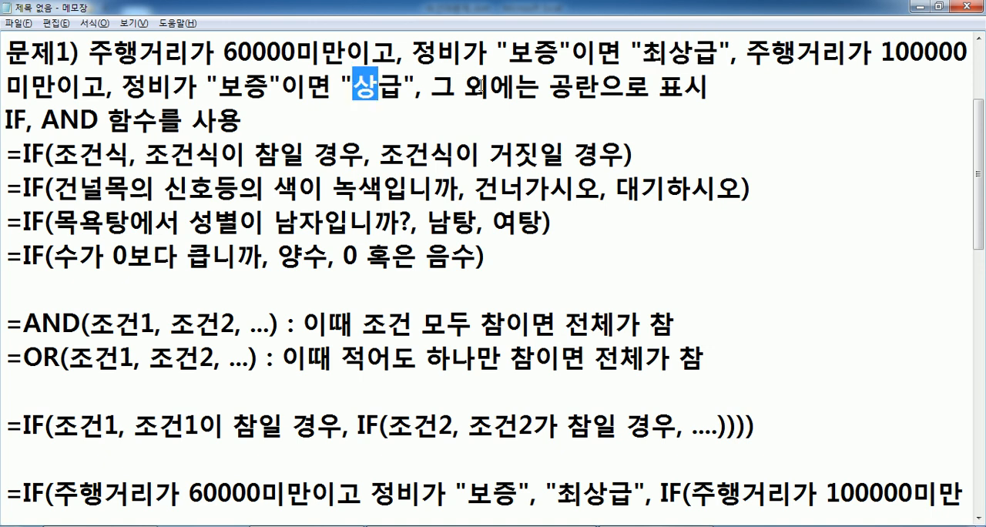
click(553, 84)
drag(556, 86, 600, 86)
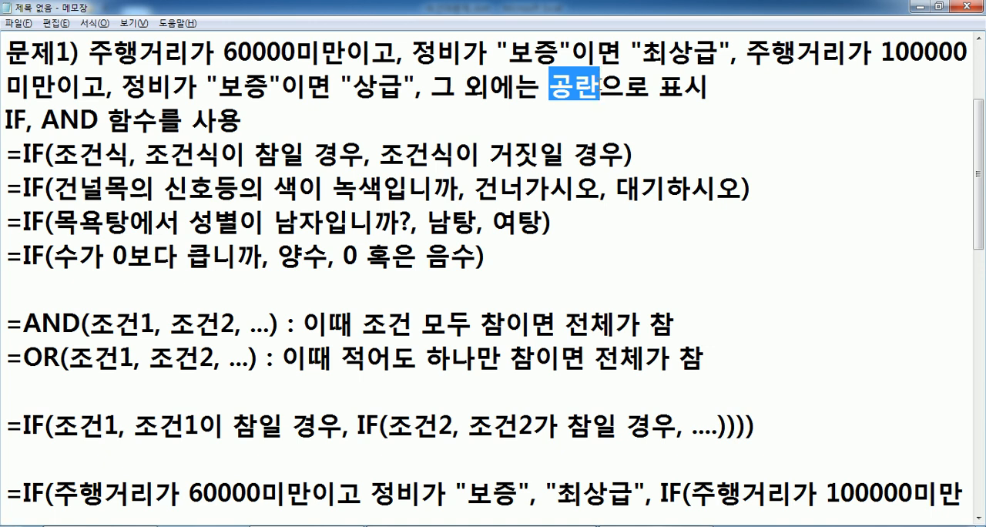
Highlight 남자 in the 목욕탕 IF example, then the result 센터 in the 문제2 text.
drag(274, 222, 322, 222)
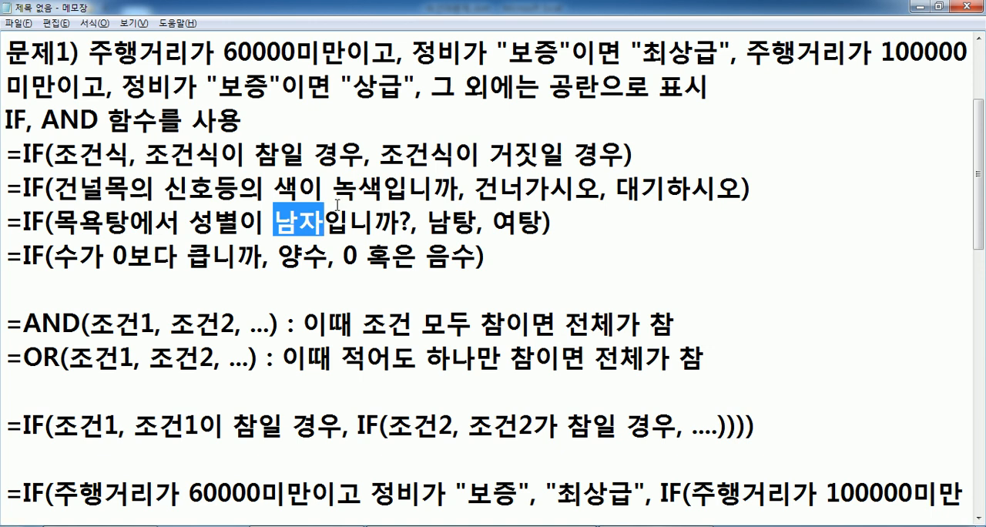
scroll(339, 205, down, 7)
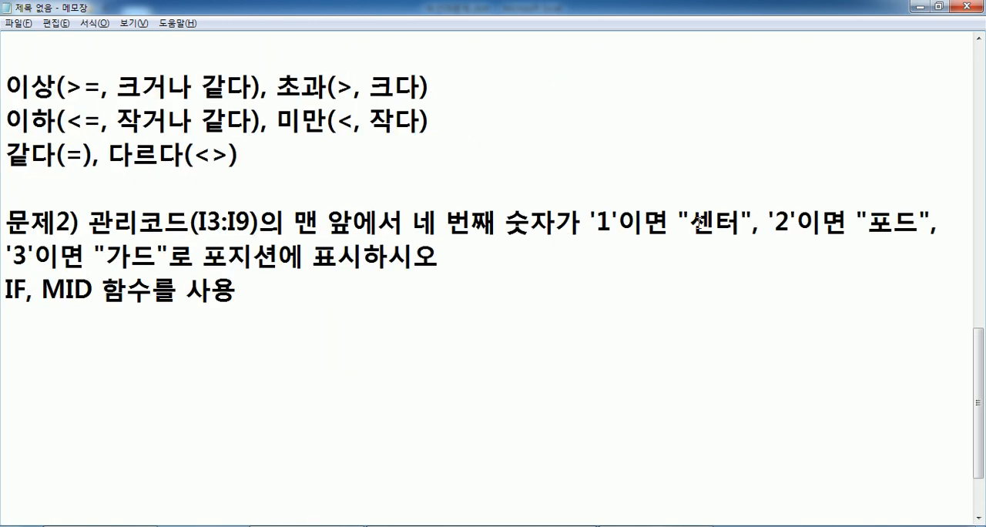
double_click(698, 224)
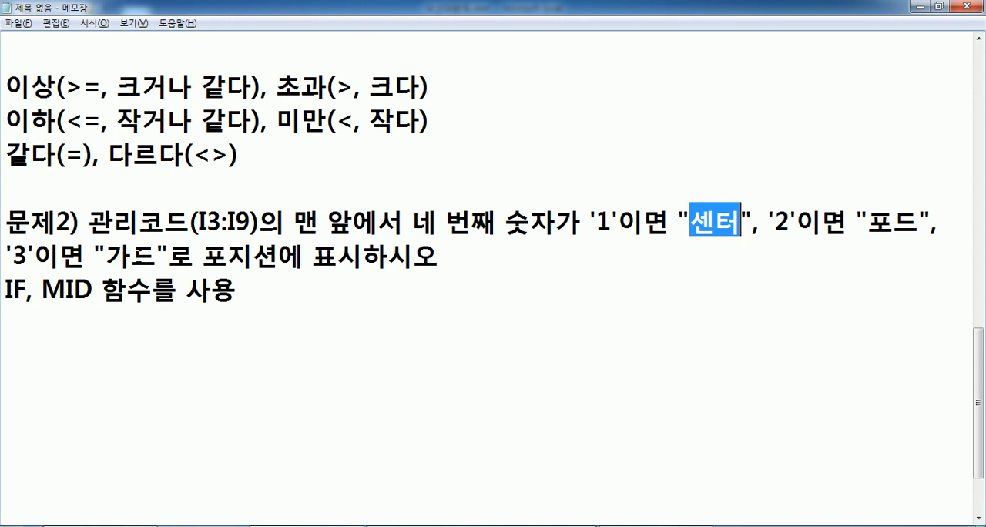
Begin the plain-language formula under the 문제2 function line with =IF(관리코드의 맨 앞에서.
scroll(194, 325, down, 1)
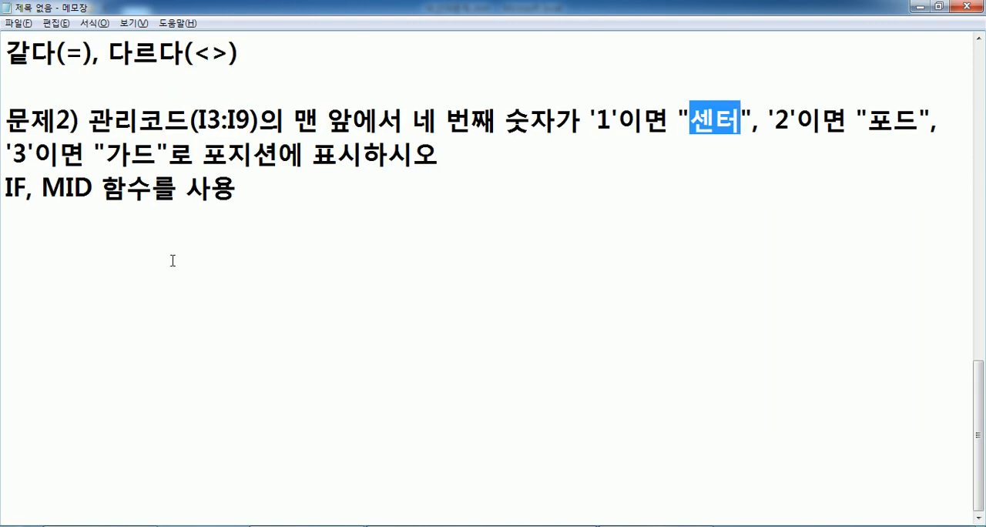
click(173, 232)
text(=I)
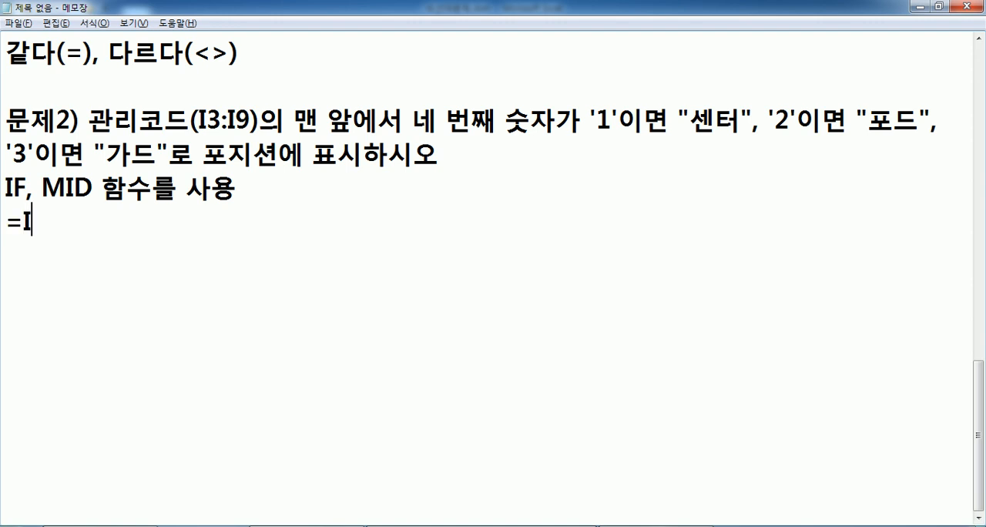
text(F(고날)
key(BackSpace)
key(BackSpace)
key(BackSpace)
key(BackSpace)
text(ㄱ관리코드의 매)
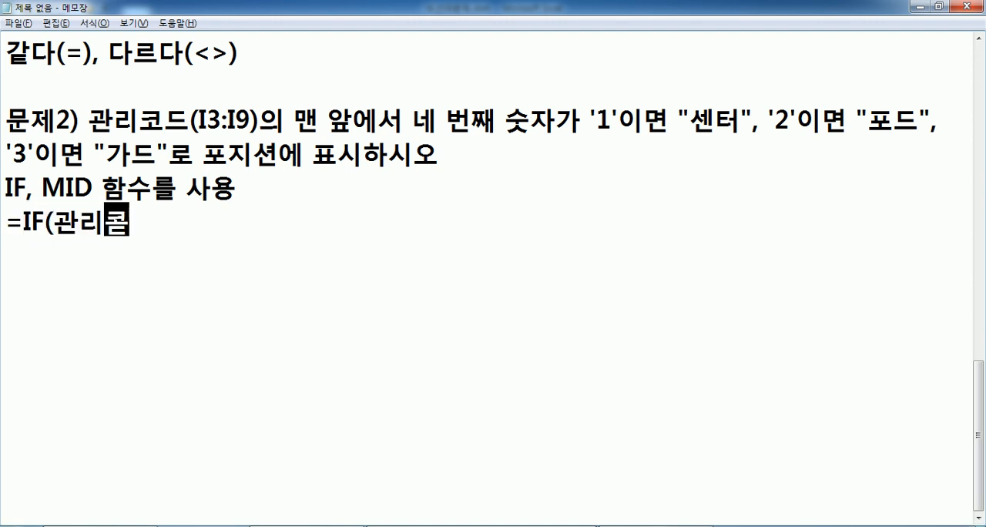
text(맨 앞에서 ㄴ)
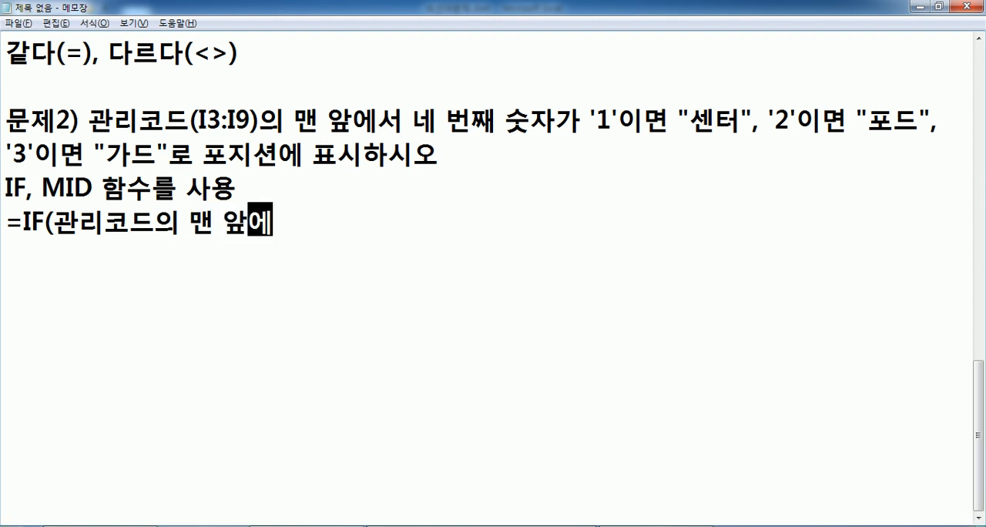
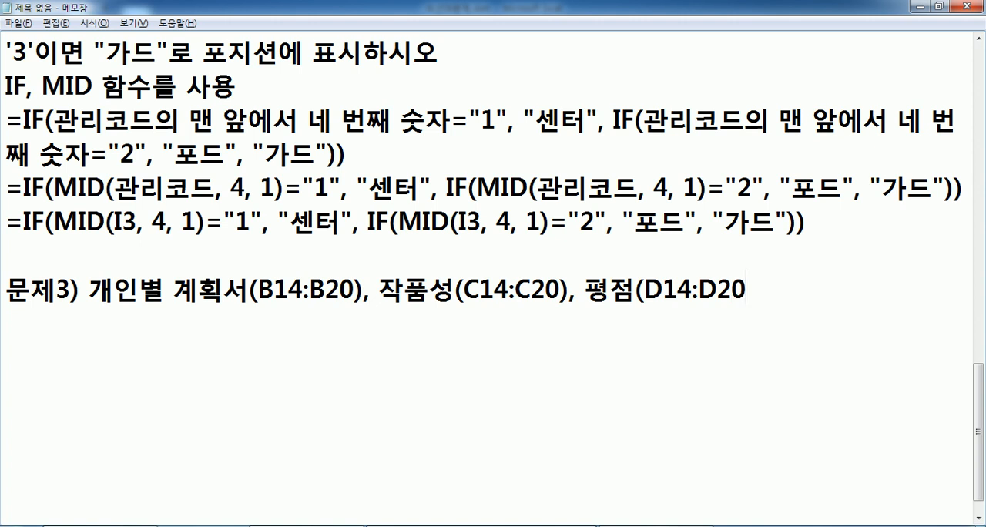
Check [표3] in the workbook, then continue the 문제3 text with 중 한 항목이라도 점수가 70 미만이면.
key(alt+Tab)
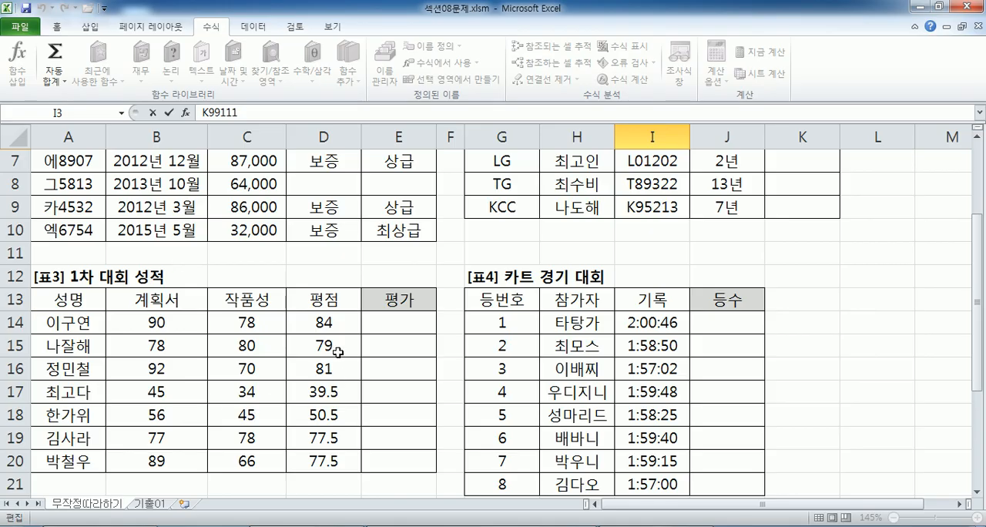
key(alt+Tab)
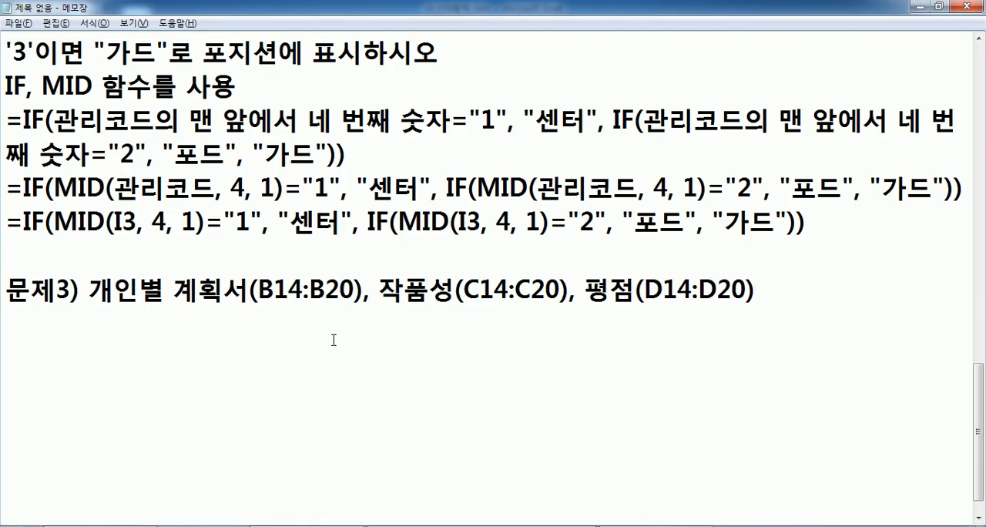
text(WN)
key(BackSpace)
key(BackSpace)
key(Hangul)
text(중 한 )
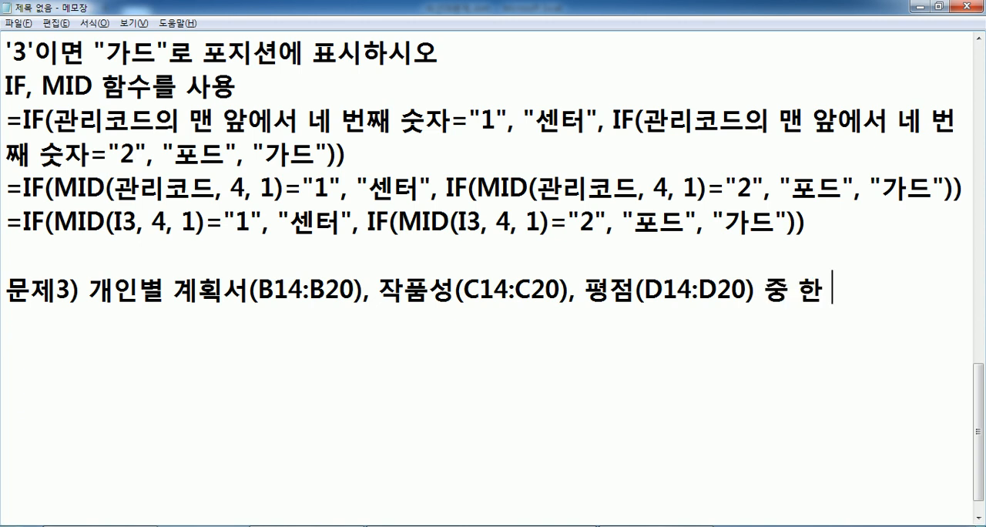
text(항모ㄱ이라도 점ㅅ)
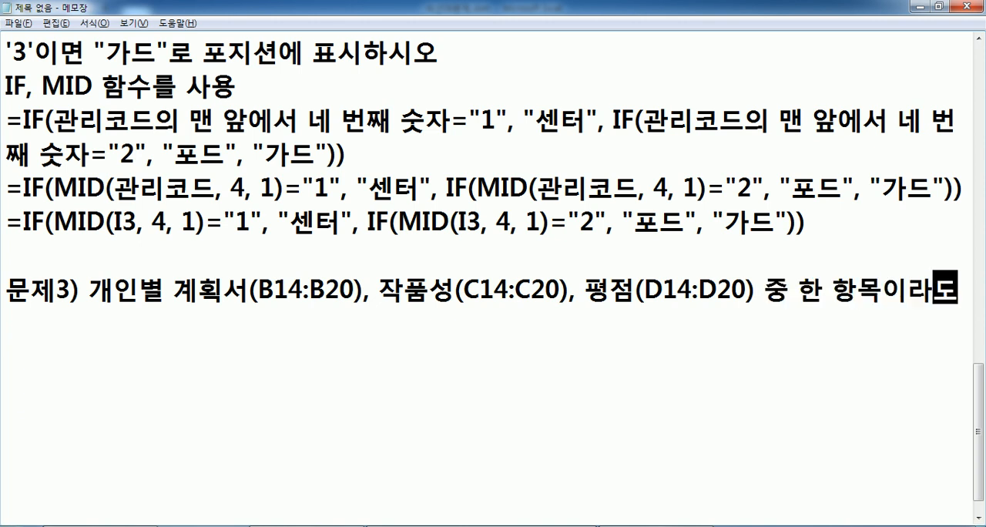
text(ㅜ가 )
text(70 밈)
text(ㅏㄴ이면 ")
text(탈락",)
text( 그 외에)
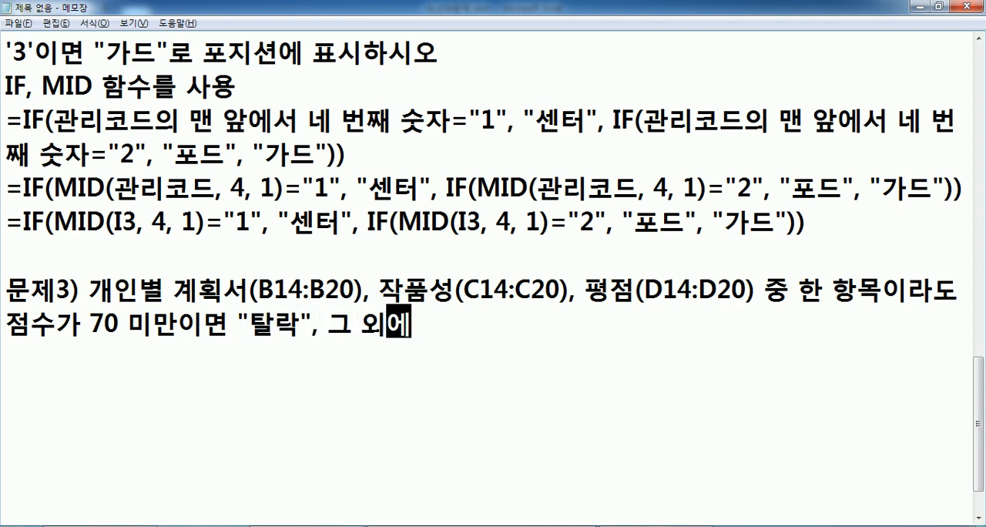
text(는 )
text("통과")
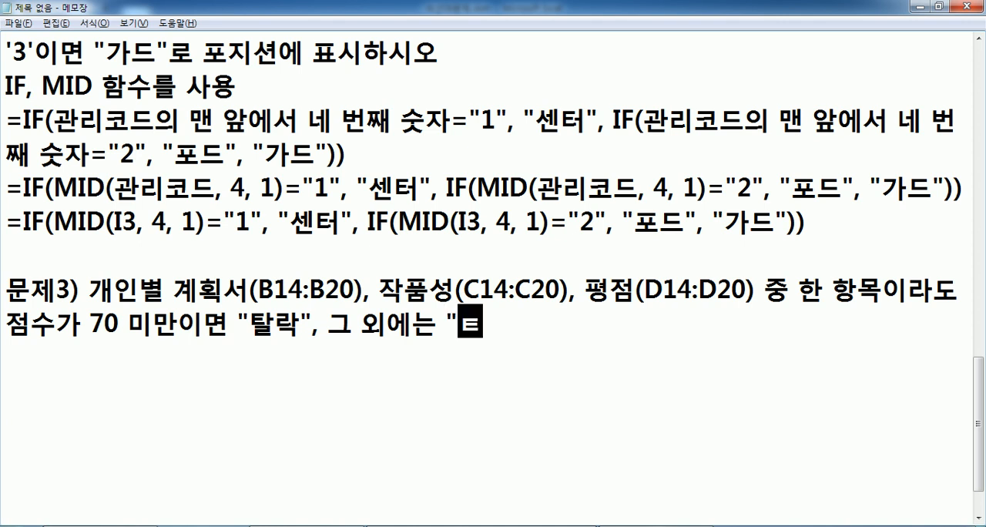
text(로 표시)
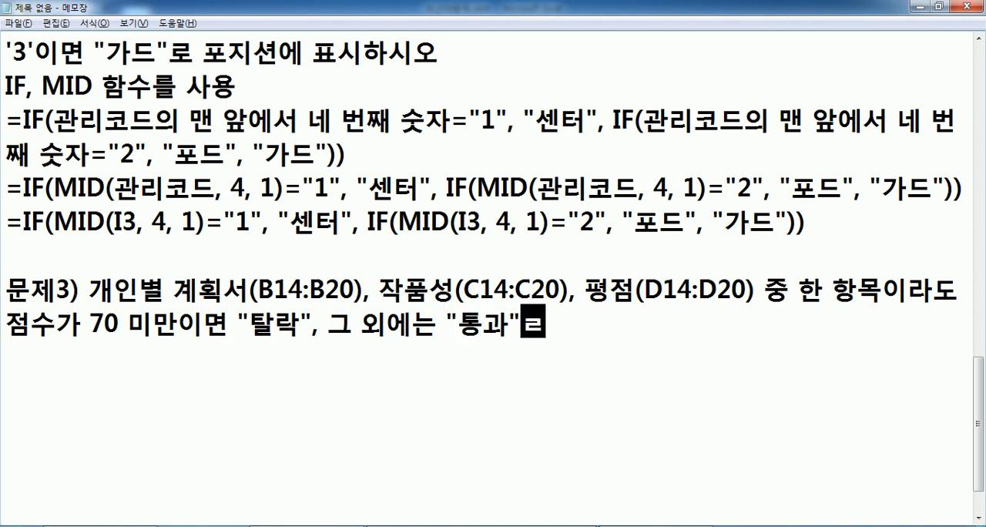
Finish the 문제3 sentence with "탈락", 그 외에는 "통과"로 표시하시오. and start a new line.
key(BackSpace)
key(BackSpace)
text(시하시오.)
key(Return)
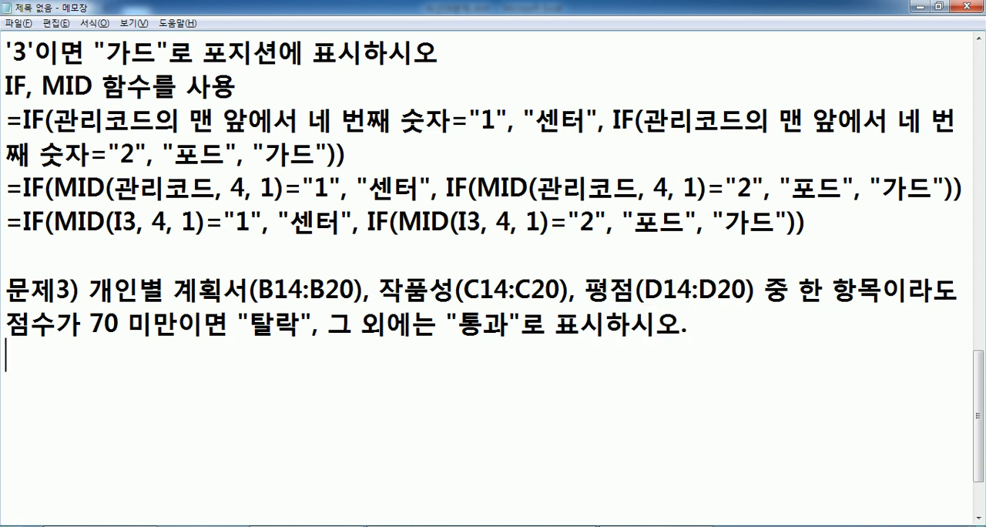
Add the line IF, OR 함수를 사용 under the 문제3 text, followed by a line break.
text(IF, )
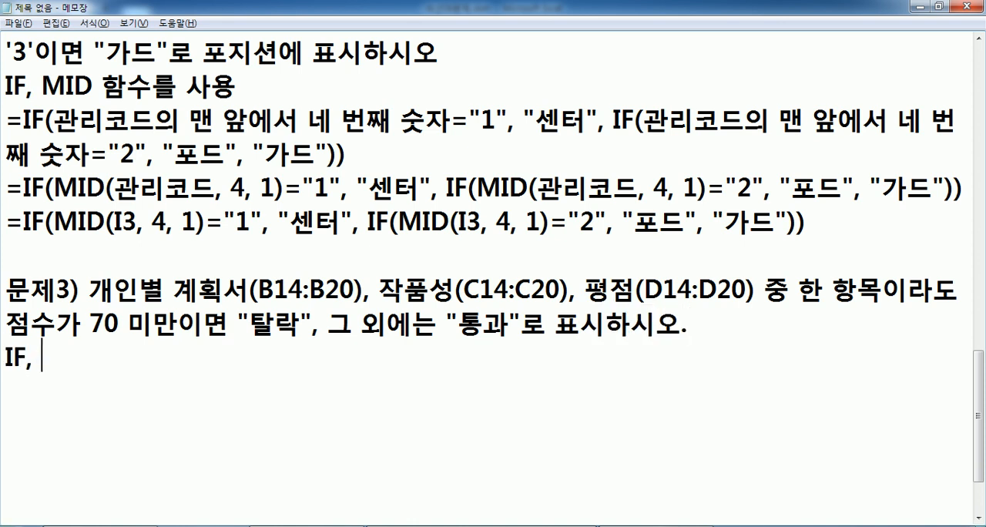
text(OR 함수를 사용)
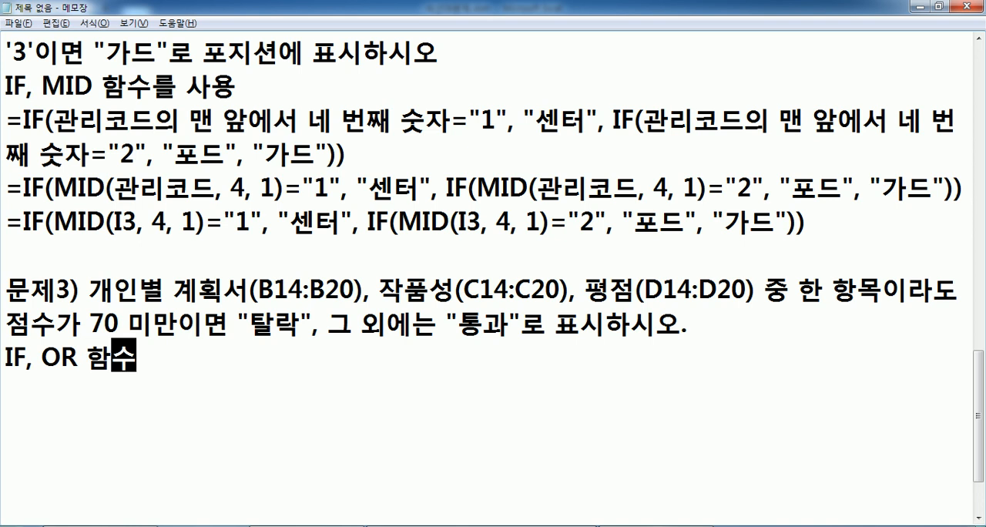
key(Return)
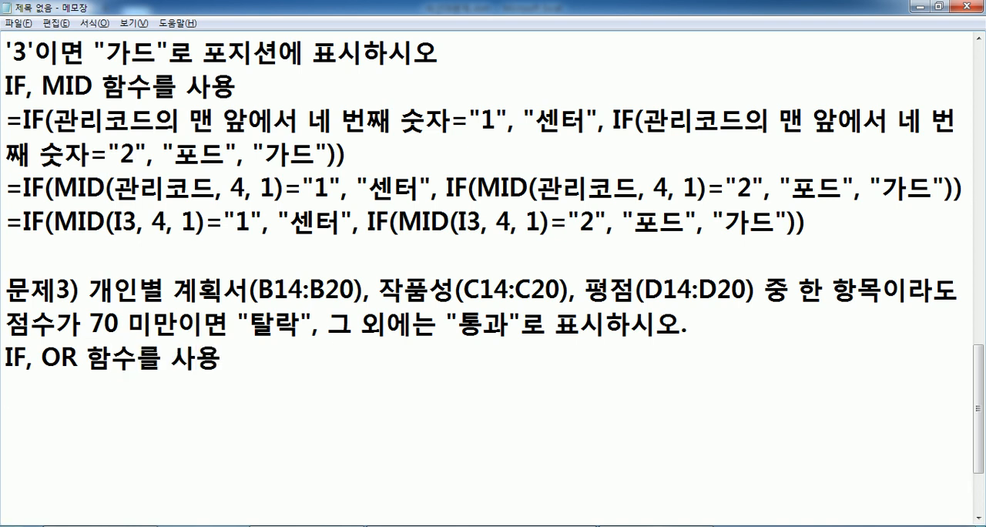
Switch to Excel and examine the [표3] scores from 계획서 to 평점 in rows 14, 17 and 20 against the 문제3 condition.
key(alt+Tab)
drag(139, 328, 385, 331)
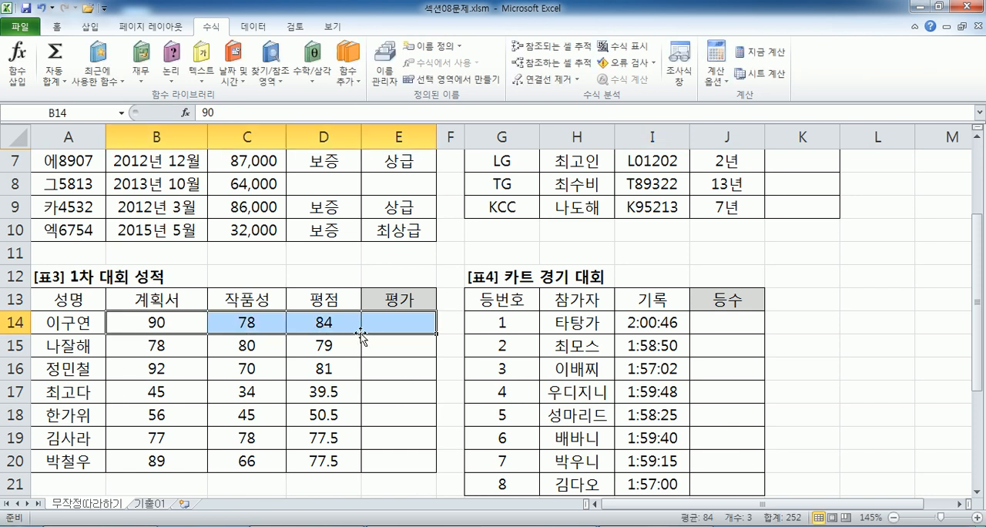
click(131, 390)
drag(173, 390, 324, 392)
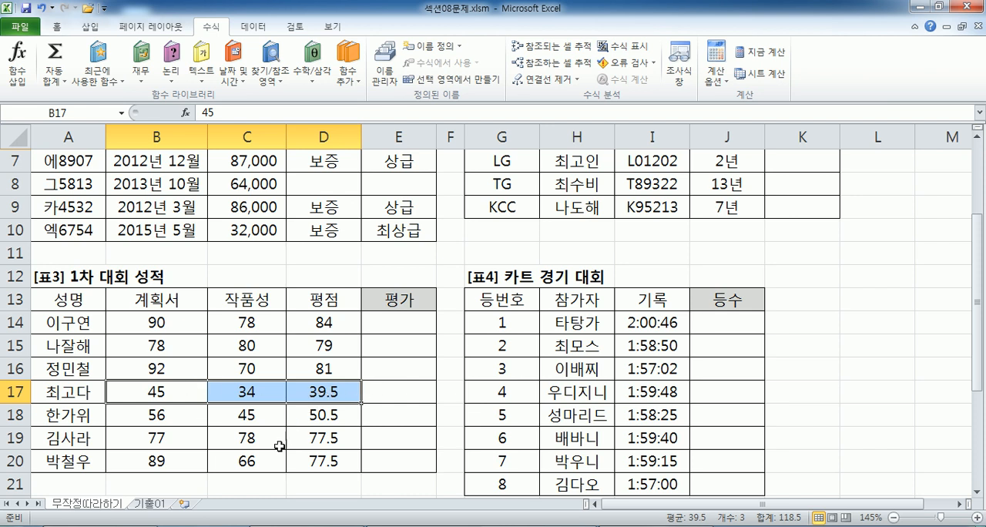
click(155, 463)
drag(183, 461, 309, 459)
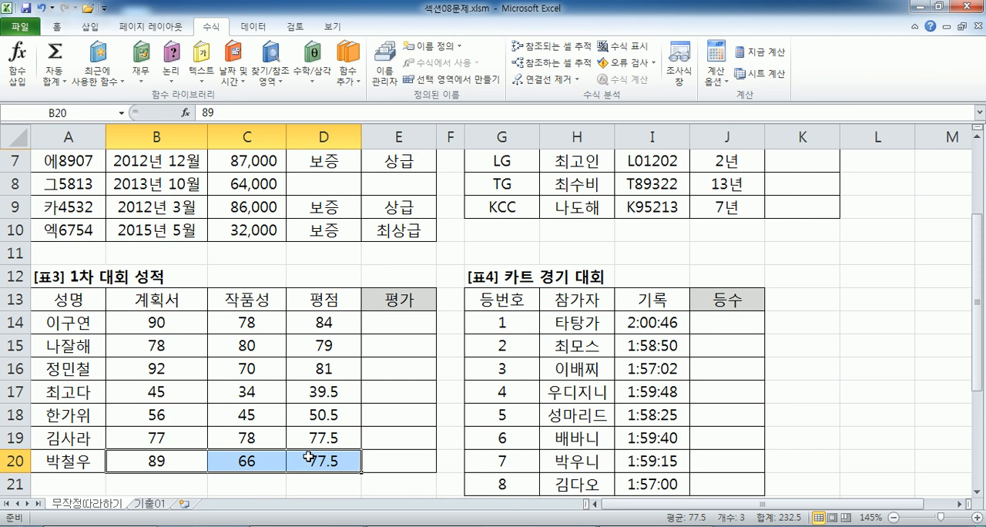
click(376, 454)
scroll(366, 407, down, 1)
scroll(367, 407, down, 1)
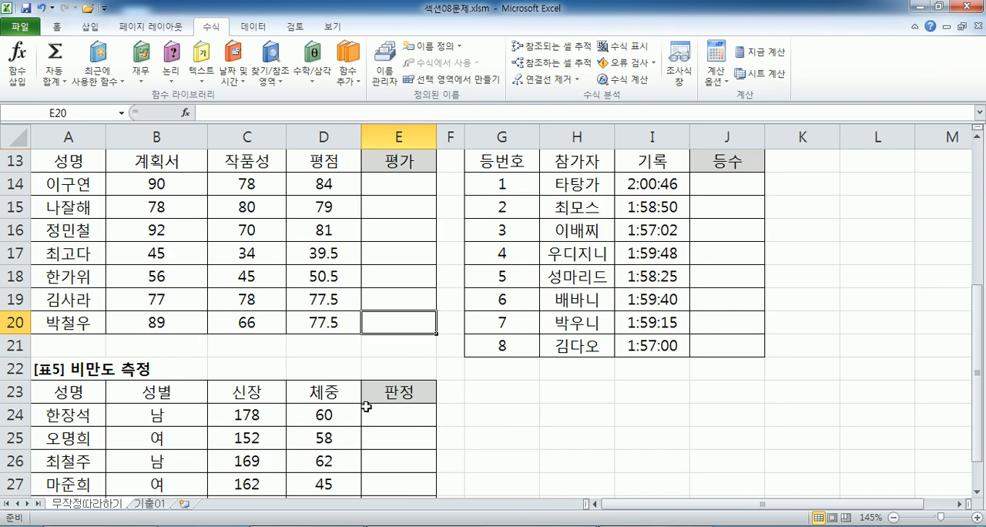
Return to the notes and highlight 조건1, 조건2 in the OR function syntax line.
key(alt+Tab)
scroll(126, 244, up, 5)
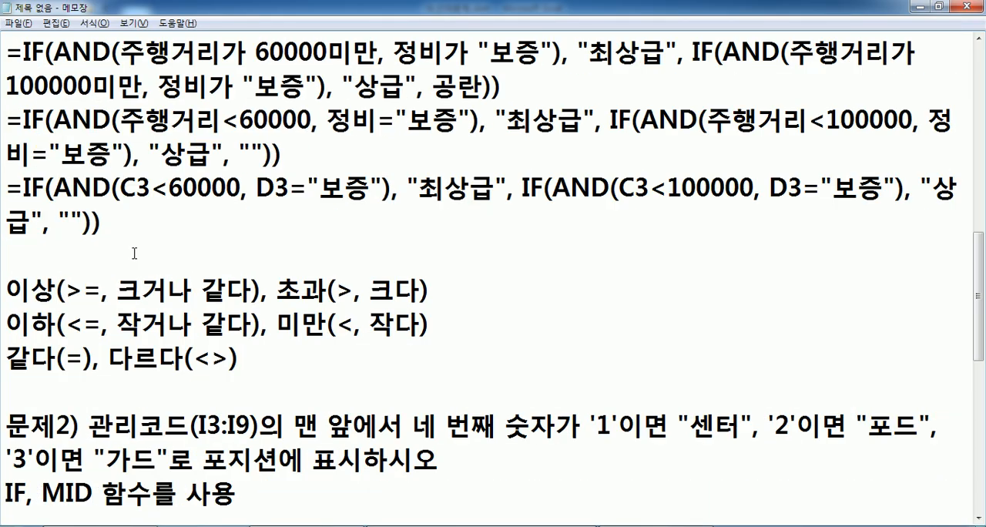
scroll(126, 243, up, 2)
drag(71, 250, 215, 254)
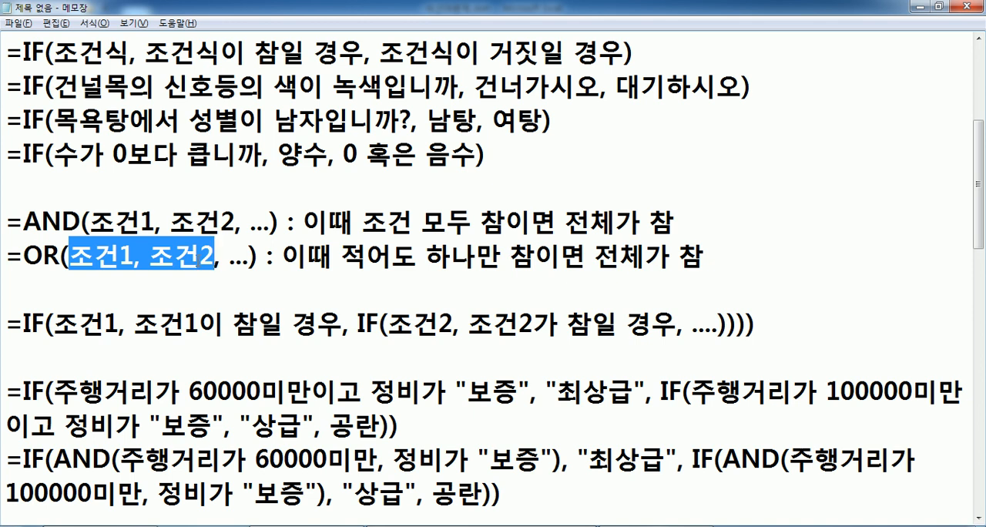
scroll(202, 259, down, 12)
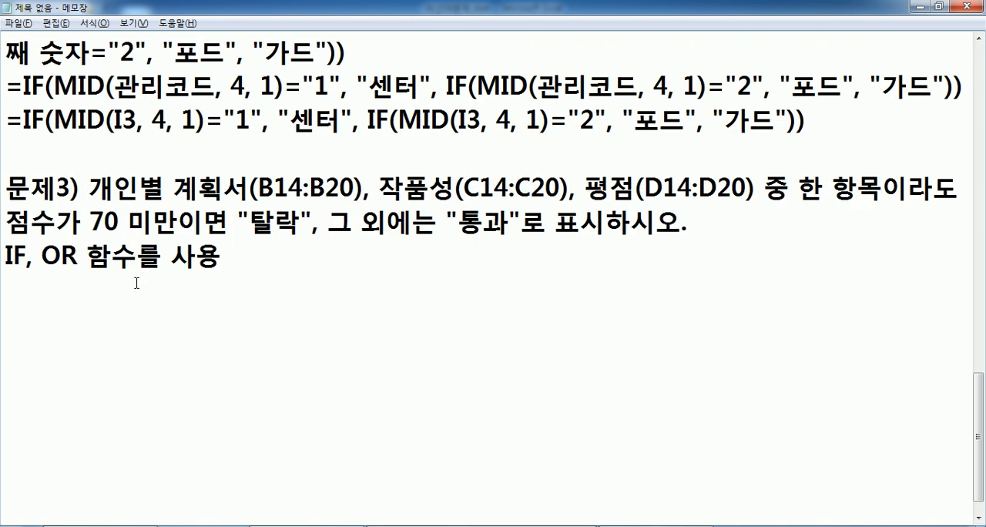
Write the formula skeleton =IF(조건, 참, 거짓) under the 문제3 function line.
click(114, 286)
text(=IF*)
key(BackSpace)
text(()
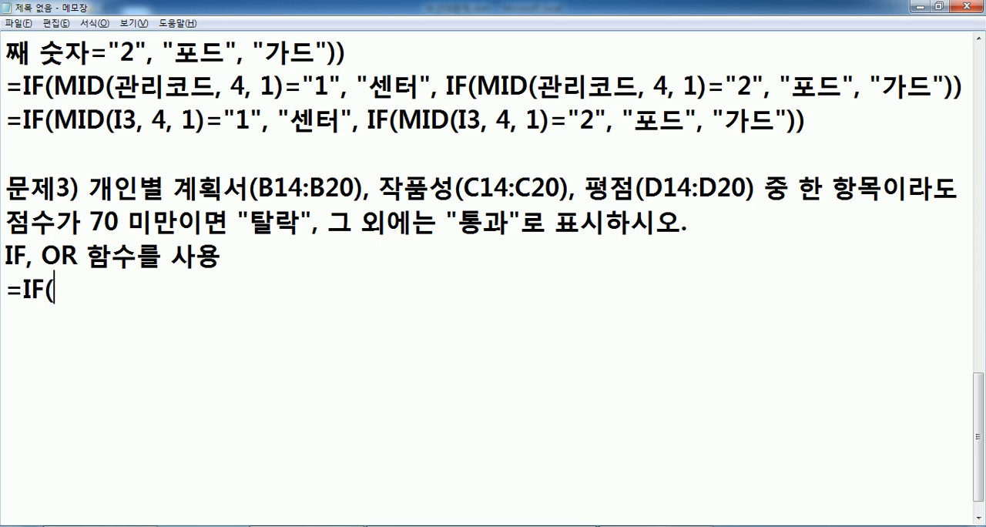
text(조건, 참, ㄱ)
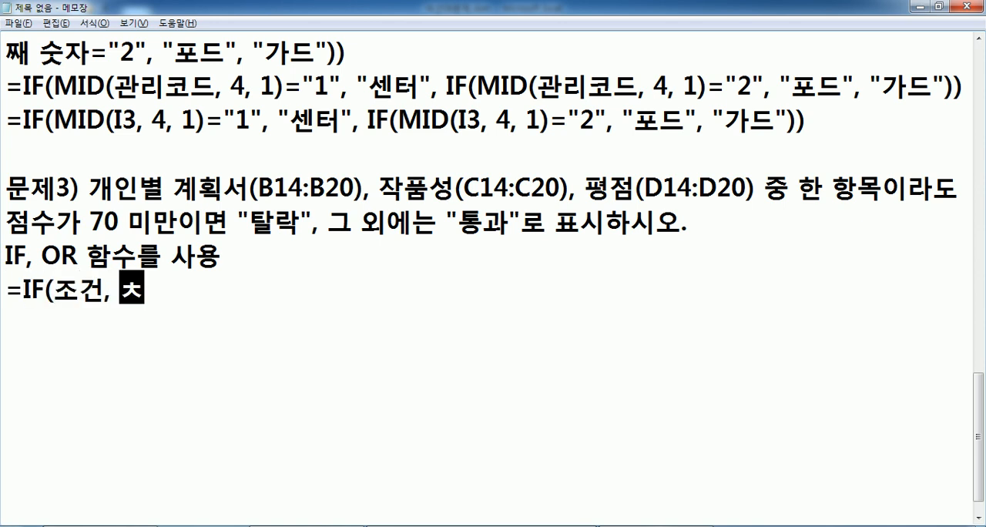
text(거짓))
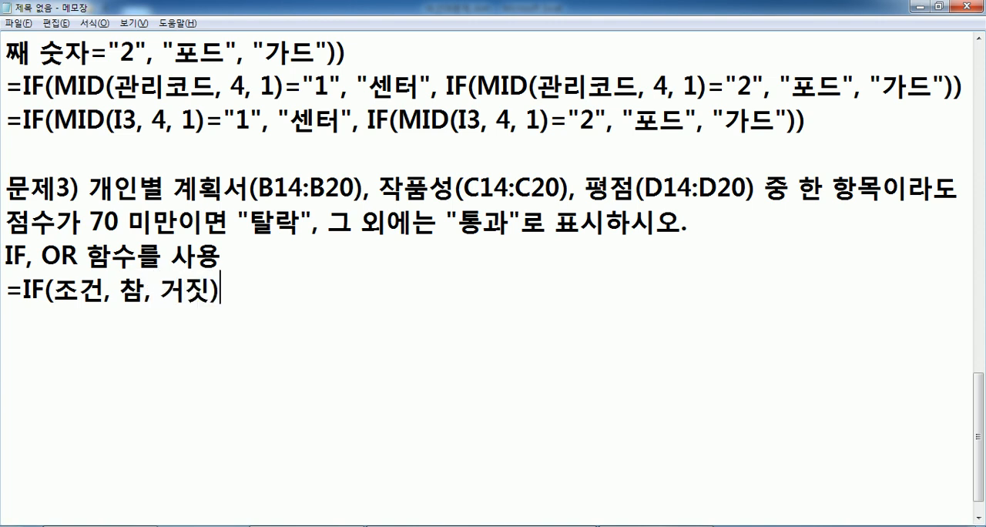
Duplicate the IF skeleton on the line below and replace 참 with "탈락" in the copy.
key(Return)
key(Up)
key(shift+End)
key(ctrl+c)
key(Down)
key(ctrl+v)
key(Left)
key(Left)
key(Left)
key(Left)
key(Left)
key(Left)
key(shift+Right)
text("ㅌ탈락")
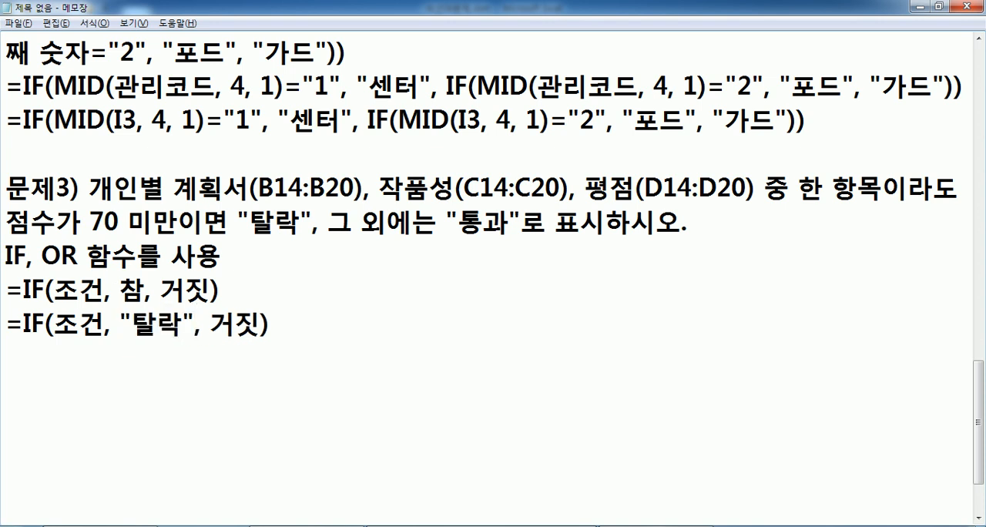
Replace 거짓 with "통과" in the copied IF line.
key(shift+Right)
key(shift+Right)
text("통고)
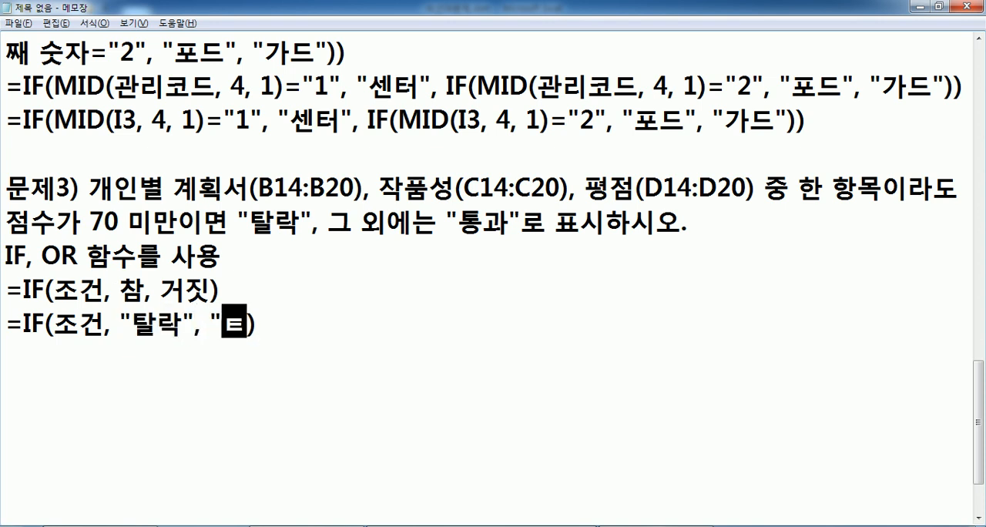
text(과")
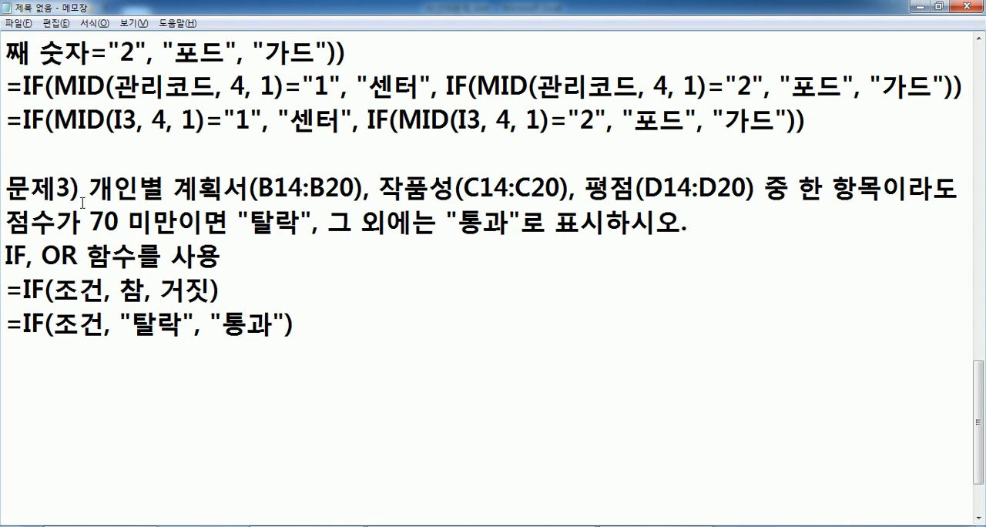
Replace 조건 in the second IF line with the 문제3 condition text from 개인별 계획서 through 70 미만.
drag(90, 188, 179, 217)
key(ctrl+c)
double_click(62, 330)
key(ctrl+v)
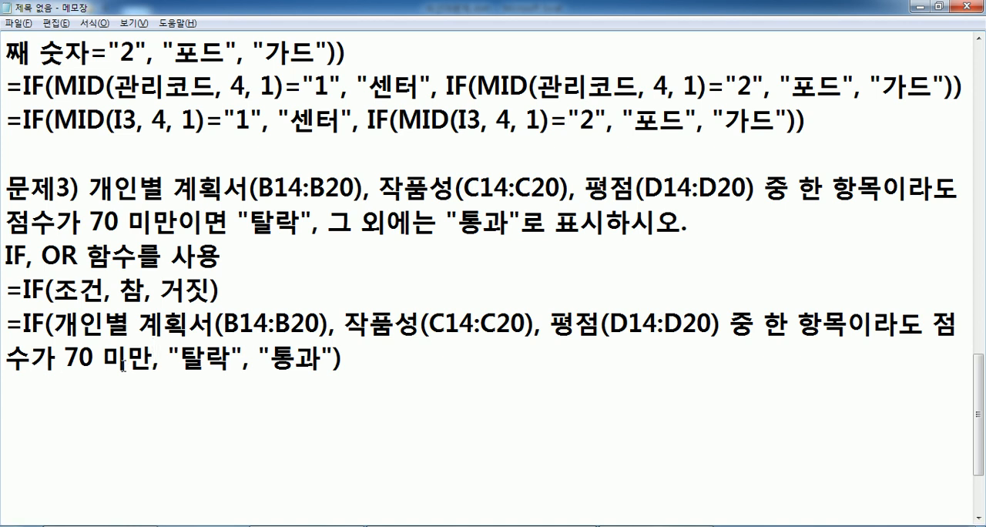
Duplicate the plain-language 문제3 IF formula on the line below it.
scroll(129, 355, down, 1)
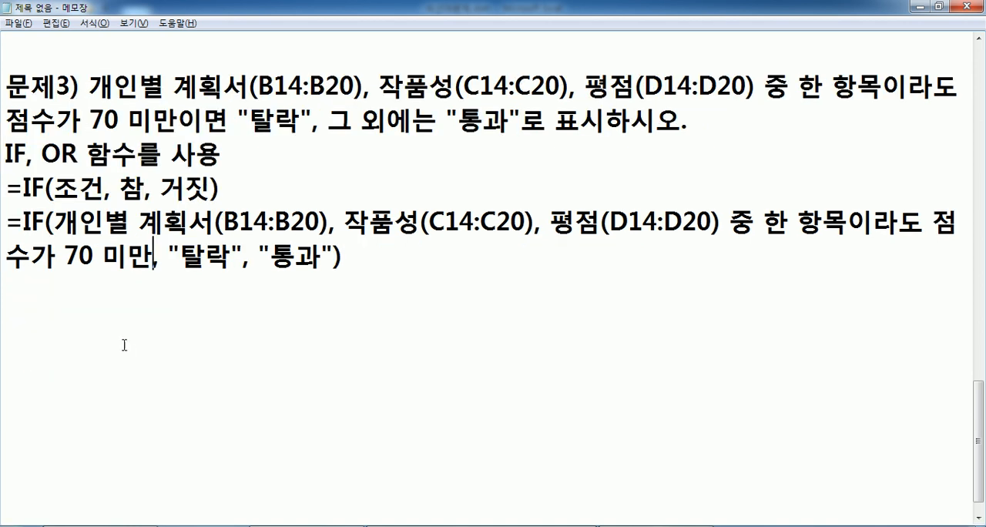
drag(7, 231, 2, 292)
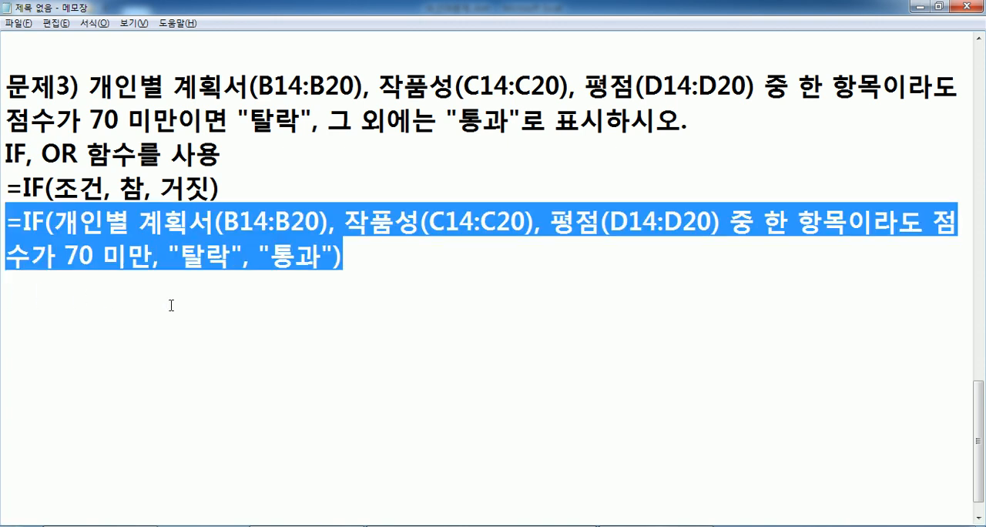
key(ctrl+c)
click(171, 305)
key(ctrl+v)
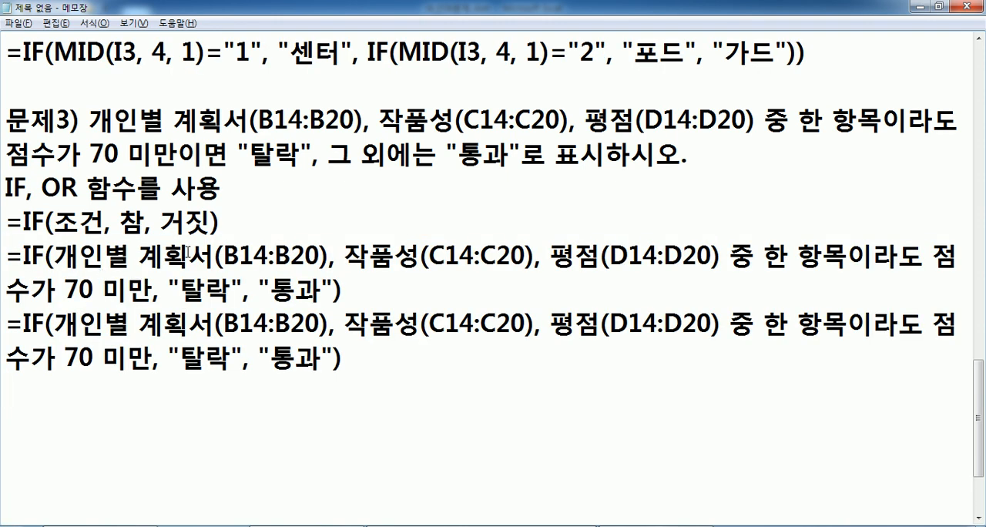
Point out the cell ranges in the upper formula, then replace (B14:B20) after 계획서 in the duplicate with <70.
click(218, 255)
drag(223, 255, 131, 254)
drag(430, 254, 370, 254)
drag(644, 255, 591, 269)
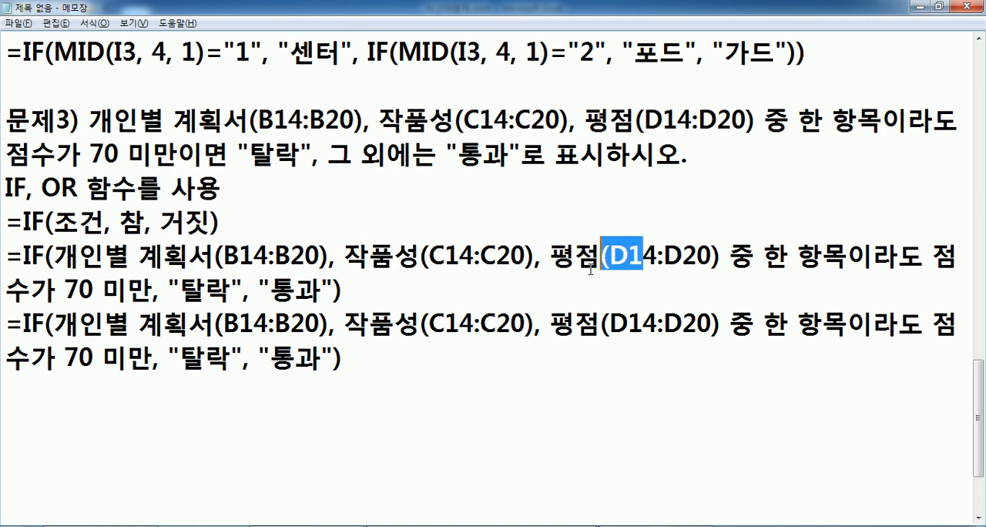
click(210, 319)
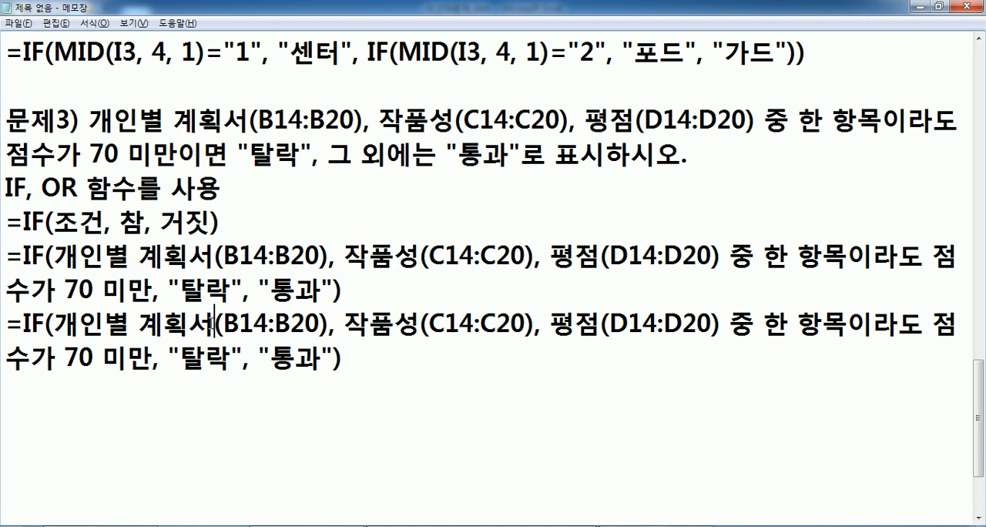
key(Delete)
key(Delete)
key(Delete)
key(Delete)
key(Delete)
key(Delete)
key(Delete)
key(Delete)
key(Delete)
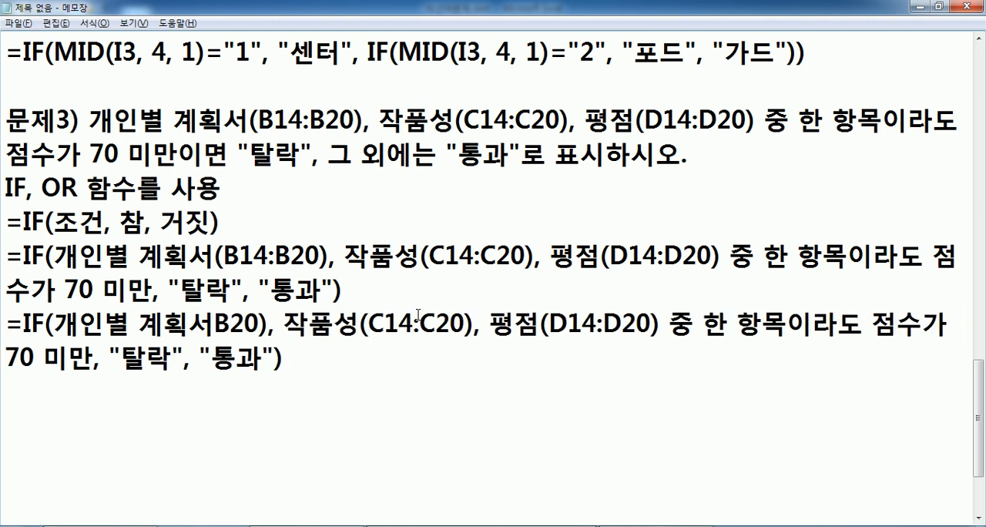
text(<70)
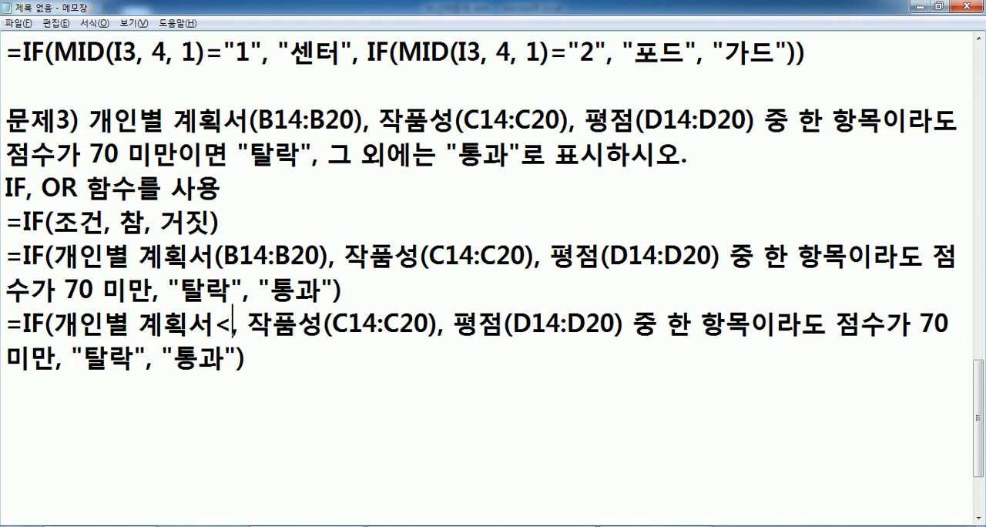
Copy (B14:B20) from the formula above and insert it between 계획서 and <70 in the duplicate.
key(Right)
key(Right)
key(Right)
key(Right)
key(Right)
key(Left)
key(Left)
key(Left)
key(Left)
key(Left)
key(Left)
key(Left)
key(Left)
key(Left)
key(Up)
key(Up)
key(shift+Right)
key(shift+Right)
key(shift+Right)
key(shift+Right)
key(shift+Right)
key(shift+Right)
key(shift+Right)
key(shift+Right)
key(shift+Right)
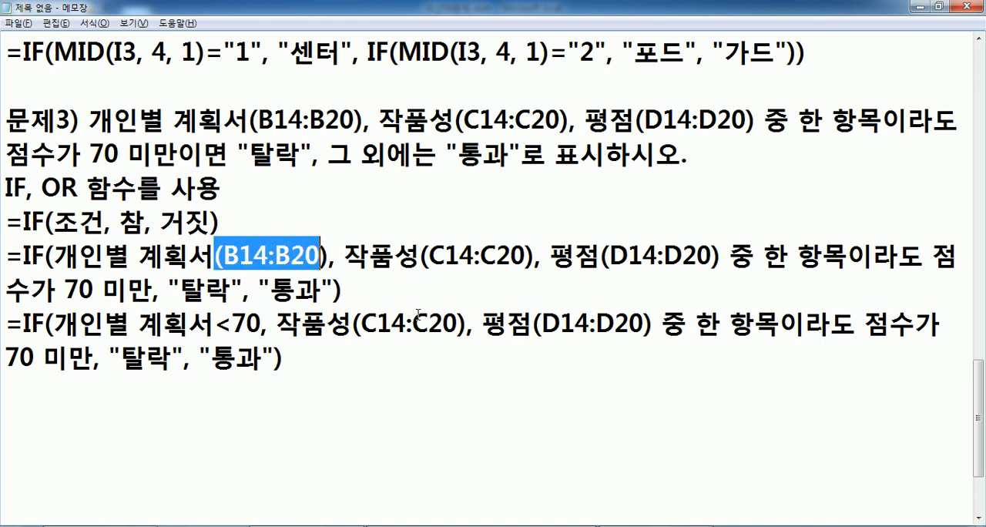
key(Down)
key(Down)
key(Left)
key(Left)
key(Left)
key(Left)
key(Left)
key(Left)
key(Left)
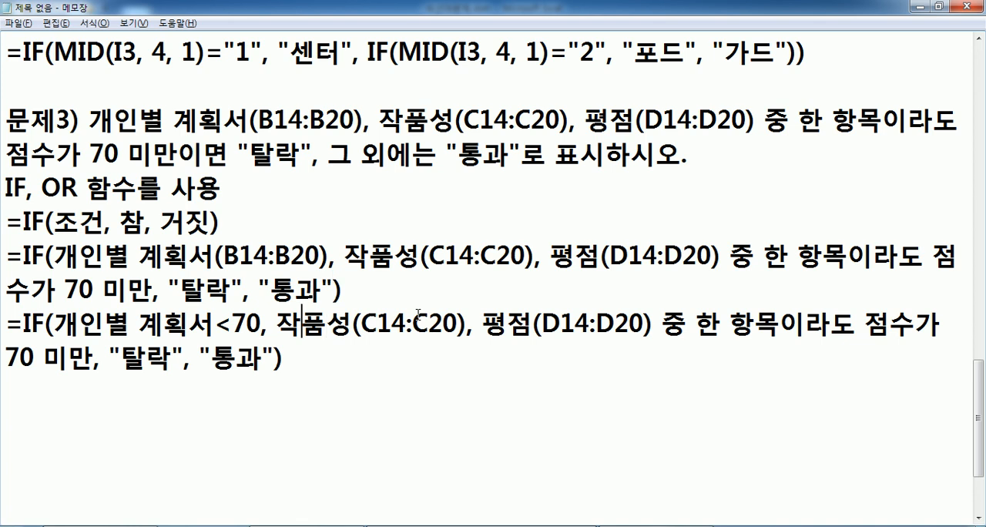
key(ctrl+v)
Add <70 after 작품성(C14:C20) and after 평점(D14:D20) in the last IF formula line.
key(Right)
key(Right)
key(Right)
key(Right)
key(Right)
key(Right)
key(Right)
key(Right)
key(Right)
key(Right)
key(Right)
key(Right)
key(Right)
key(Right)
key(Right)
key(Right)
key(Right)
text(<)
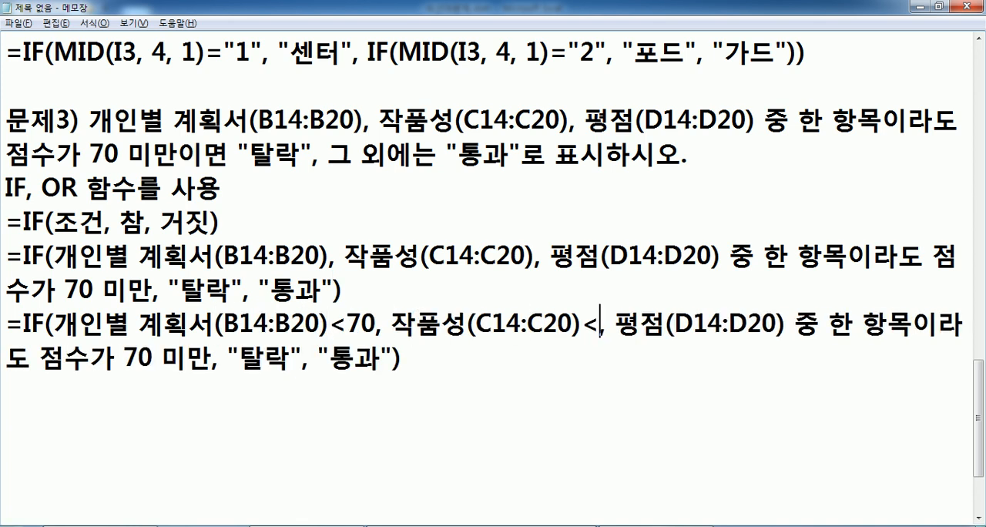
text(70)
key(Right)
key(Right)
key(Right)
key(Right)
key(Right)
key(Right)
key(Right)
key(Right)
key(Right)
key(Right)
key(Right)
key(Right)
key(Right)
text(<70))
Enclose the three <70 conditions in OR( ) and remove the leftover text 중 한 항목이라도 점수가 70 미만.
key(Delete)
key(Delete)
key(Delete)
key(Delete)
key(Delete)
key(Delete)
key(Delete)
key(Delete)
key(Delete)
key(Delete)
key(Delete)
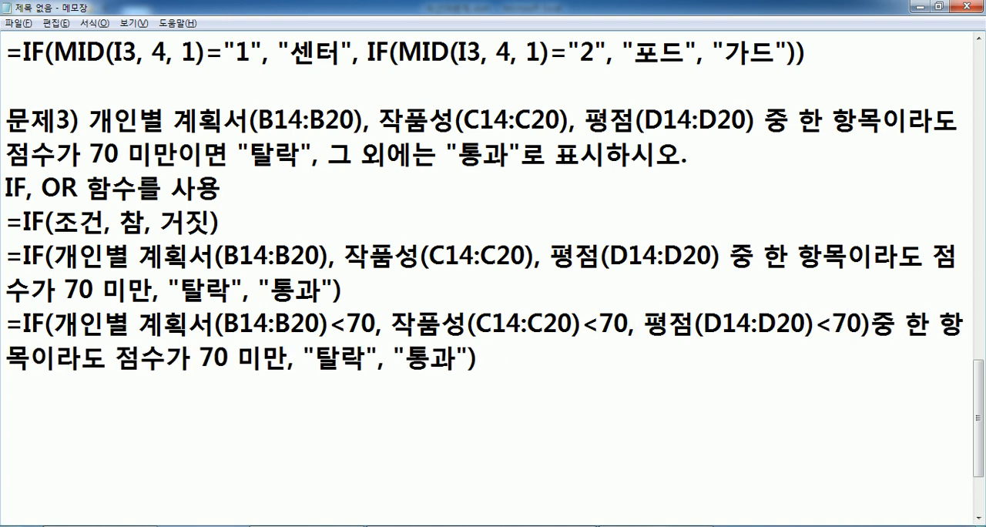
key(Delete)
key(Delete)
key(Delete)
key(Delete)
key(Delete)
key(Delete)
key(Delete)
key(Delete)
key(Delete)
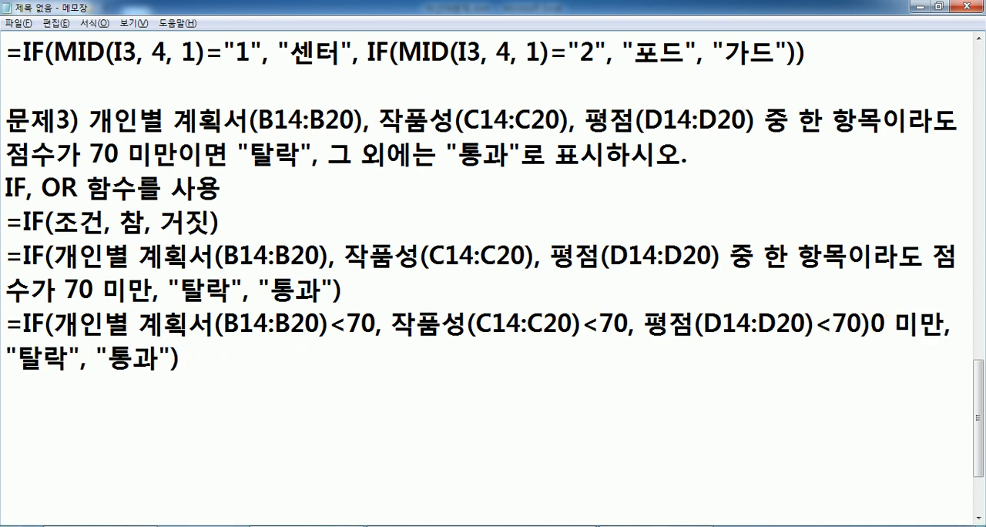
click(62, 322)
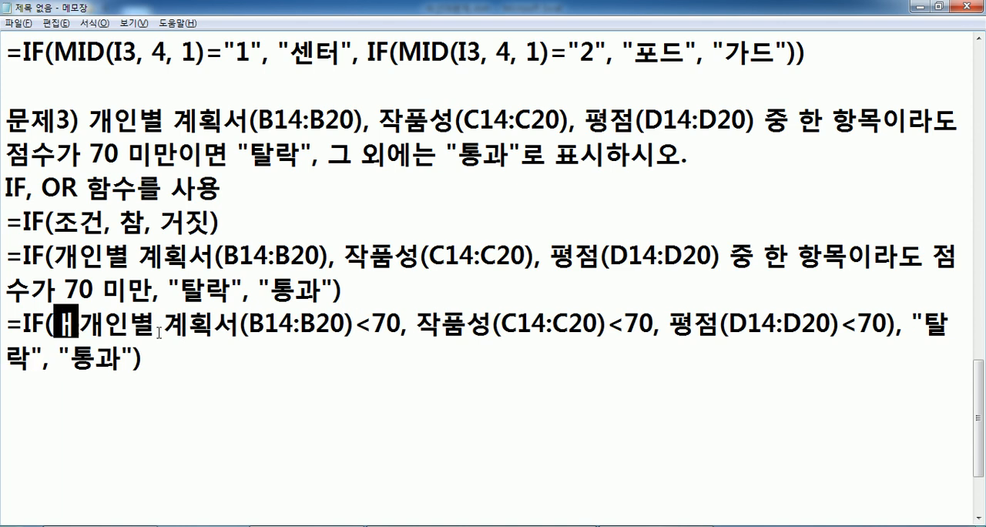
text(OR()
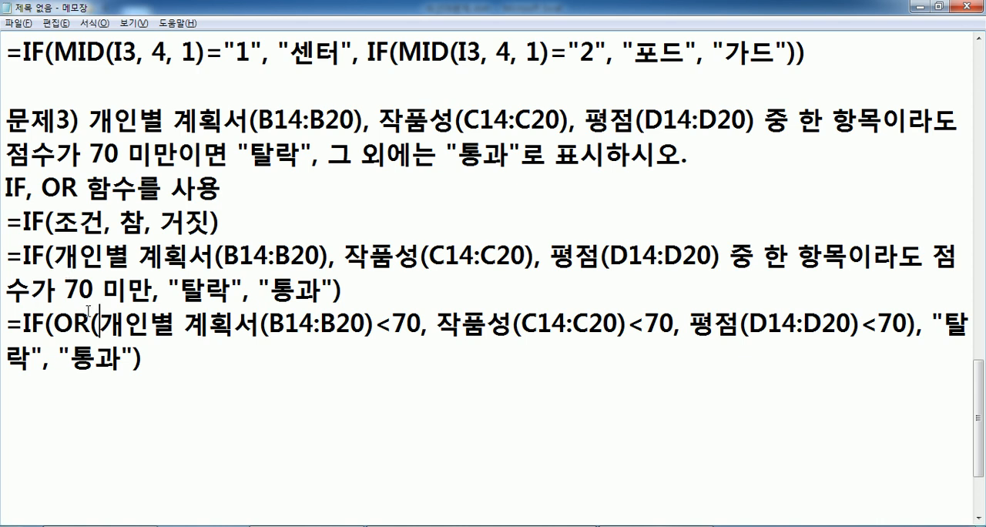
Point out each of the three OR conditions, the whole condition list and the "통과" result in the formula.
drag(422, 325, 284, 324)
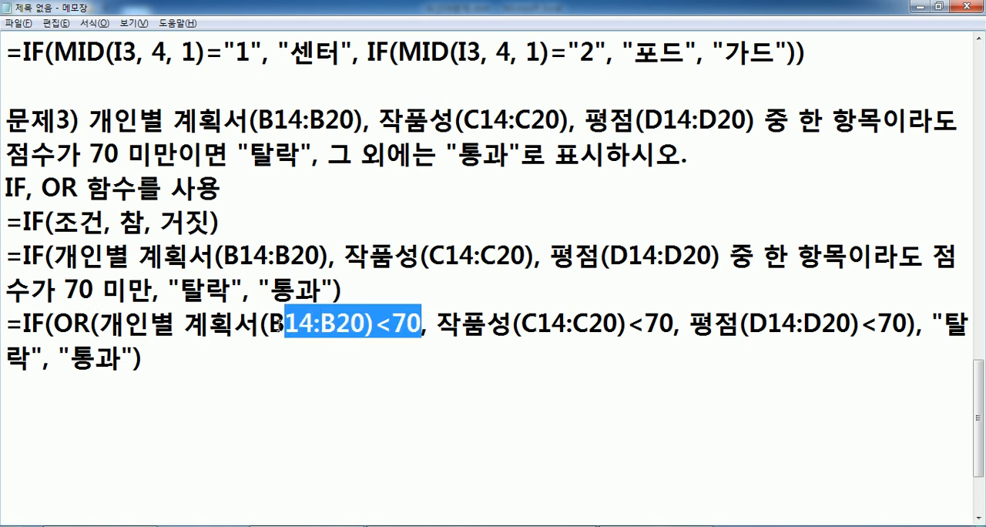
drag(487, 325, 632, 319)
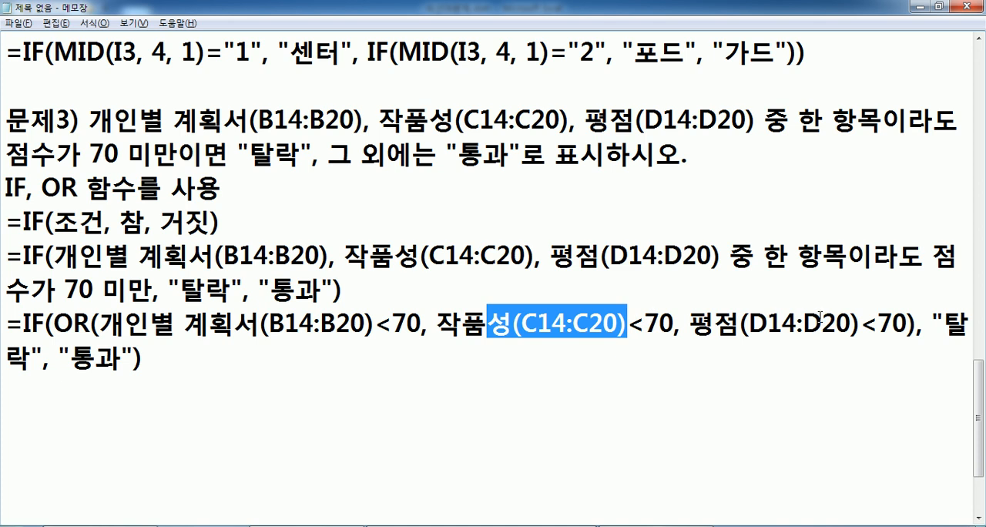
drag(740, 324, 898, 325)
click(782, 326)
drag(183, 324, 876, 325)
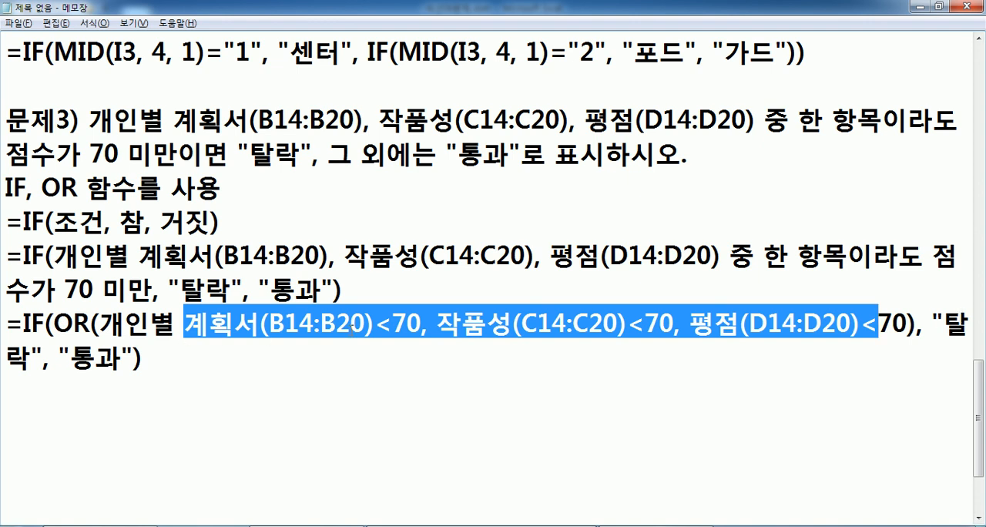
double_click(110, 358)
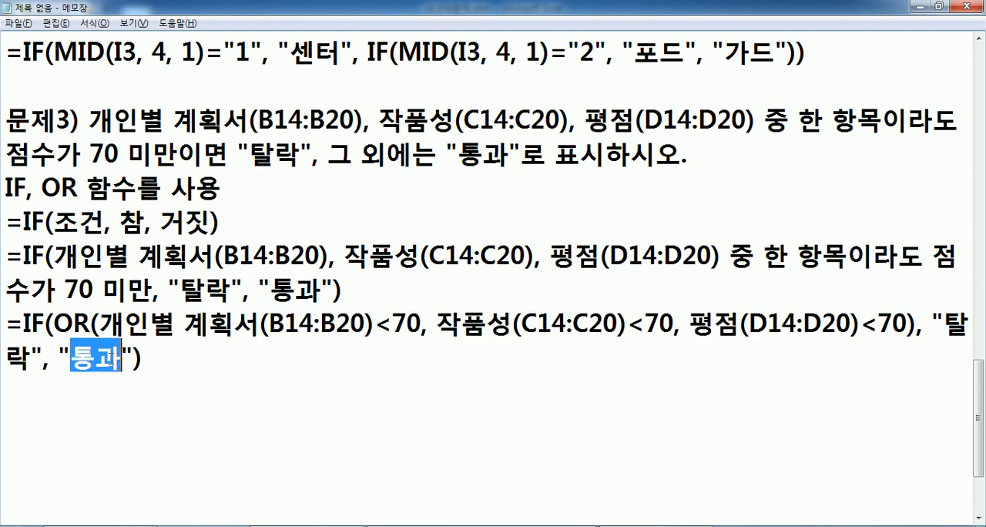
Duplicate the IF/OR formula on the line below and reduce the copy's first condition to B14<70.
drag(10, 325, 7, 383)
click(15, 382)
text(=IF(OR(개인별 계획서(B14:B20)<70, 작품성(C14:C20)<70, 평점(D14:D20)<70), "탈락", "통과"))
scroll(120, 343, down, 1)
drag(100, 289, 260, 291)
key(Delete)
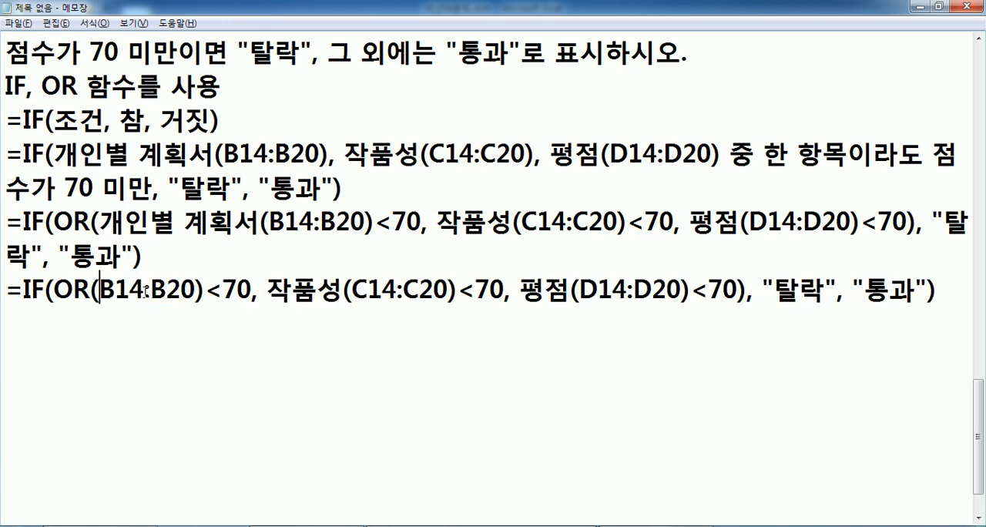
click(144, 292)
key(Delete)
key(Delete)
key(Delete)
key(Delete)
key(Delete)
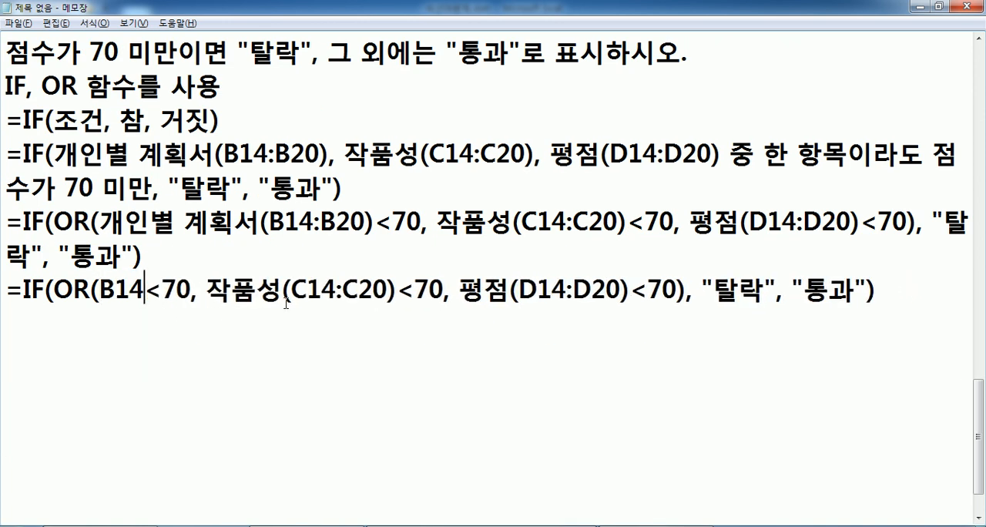
Reduce the second and third conditions of the copied formula to C14<70 and D14<70.
drag(207, 292, 291, 292)
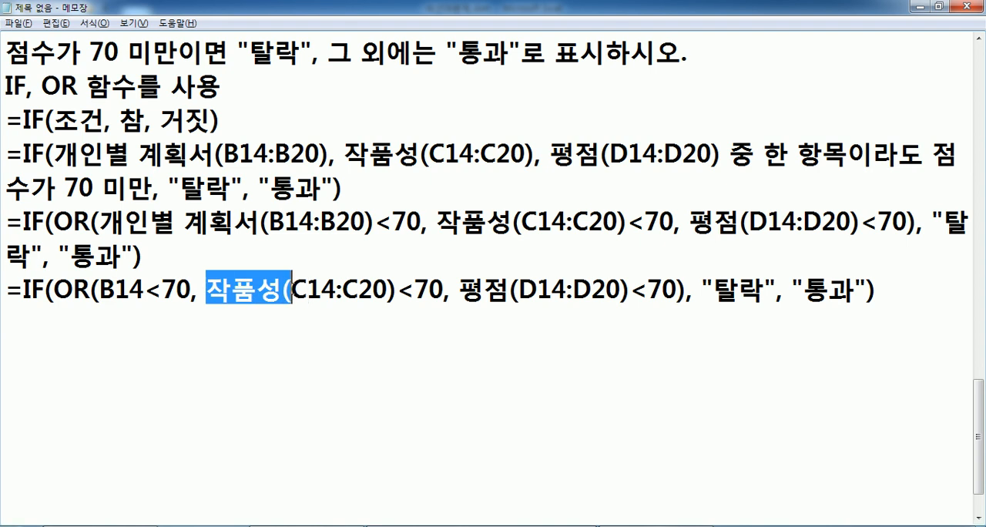
key(Delete)
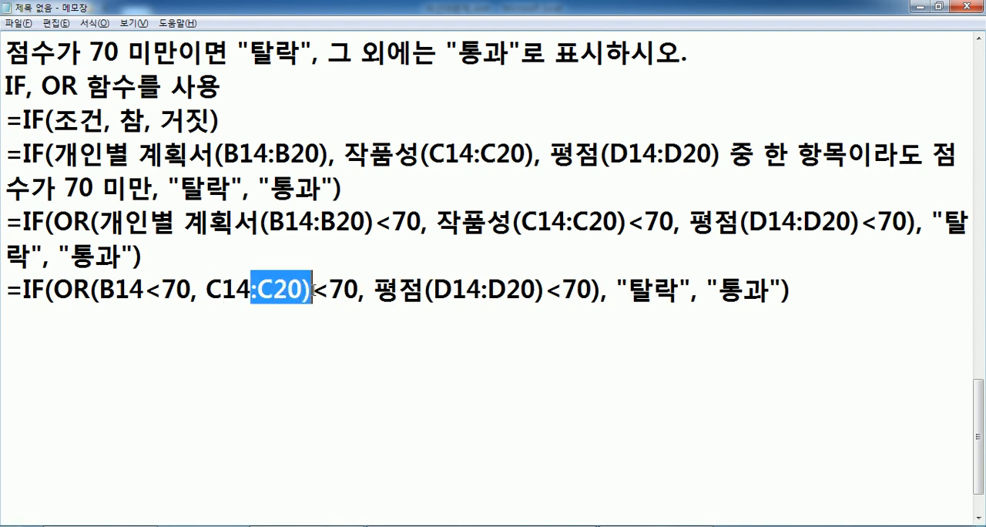
key(Delete)
drag(313, 292, 428, 289)
key(Delete)
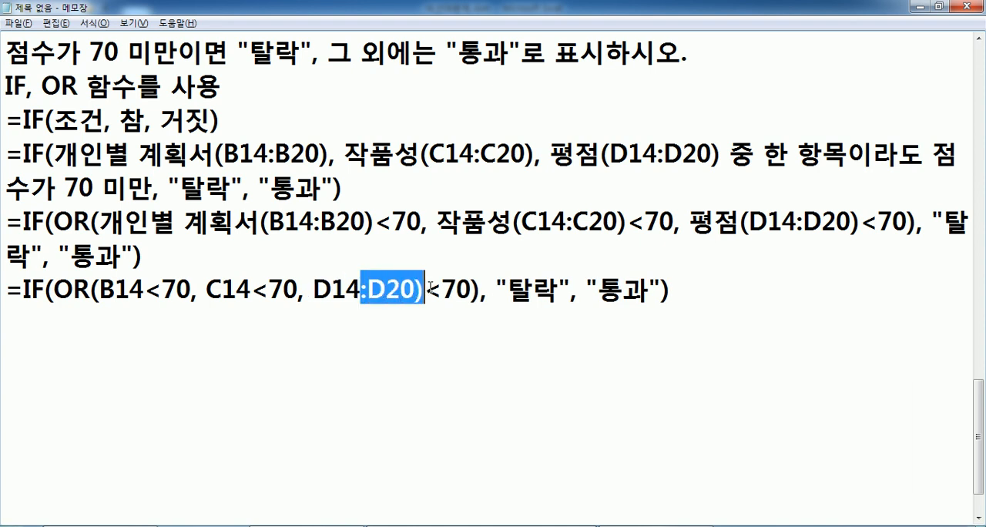
key(Delete)
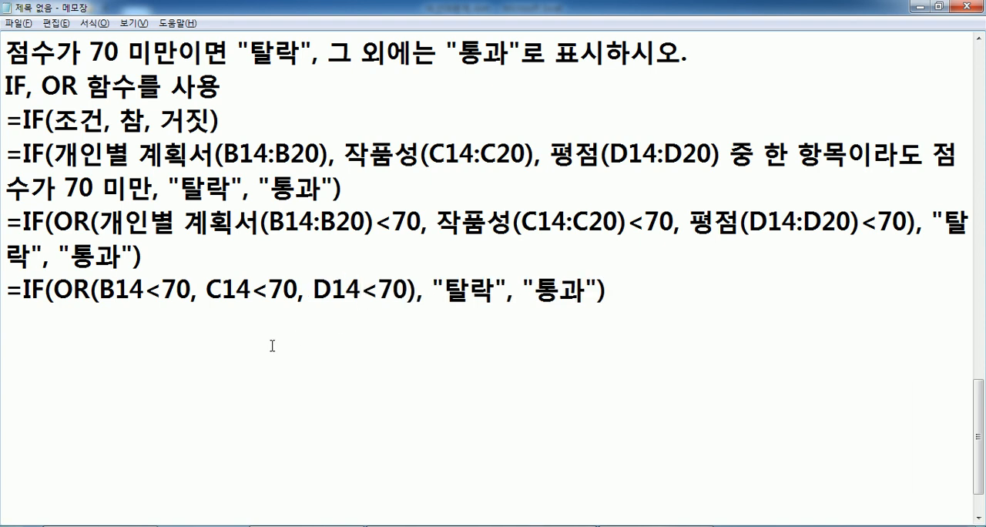
Leave a blank line below the finished formula and start a function list with IF, IFERROR.
key(Home)
click(78, 319)
text(IF, IFER)
key(BackSpace)
text(FERRIO)
key(BackSpace)
key(BackSpace)
text(I)
key(BackSpace)
text(OR, AM)
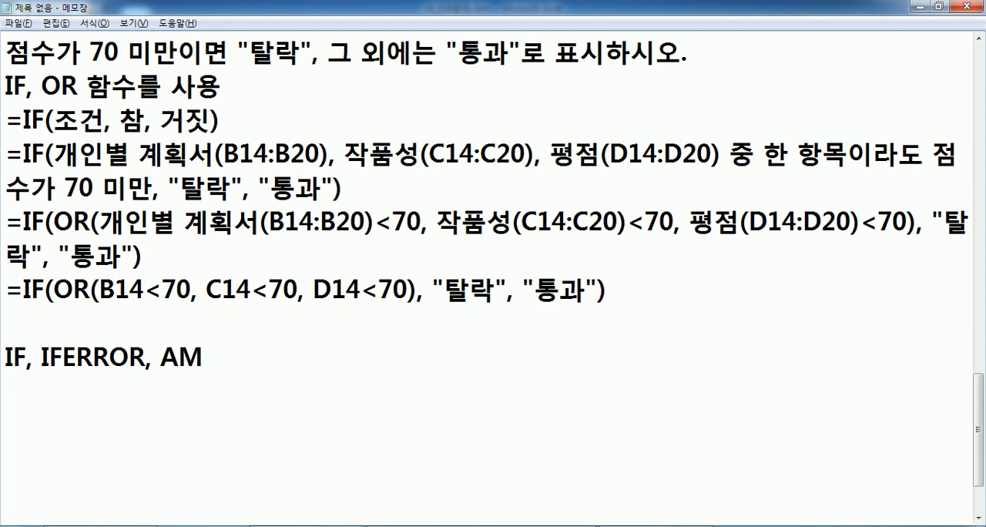
Extend the function list with AND, OR, FALSE, TRUE.
key(BackSpace)
text(NB)
key(BackSpace)
text(D, OR, )
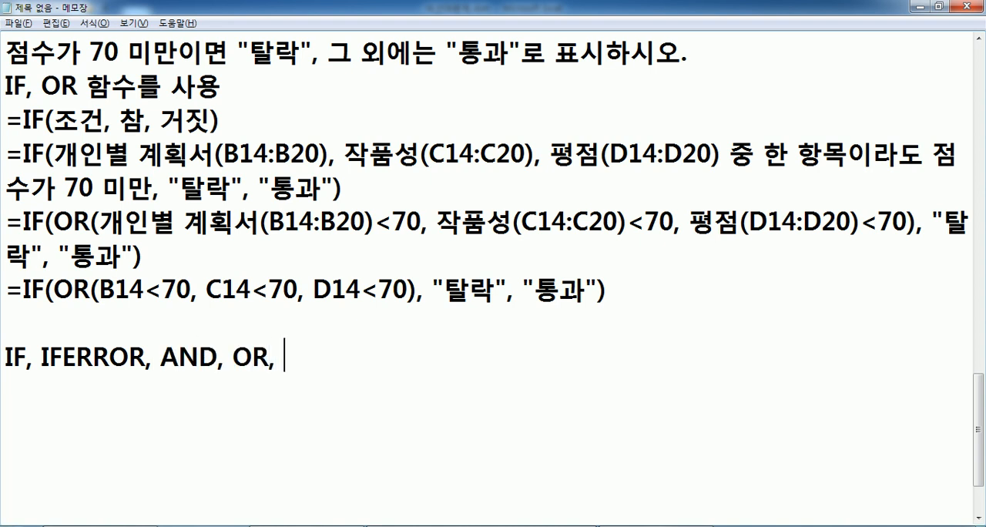
text(FALSE,)
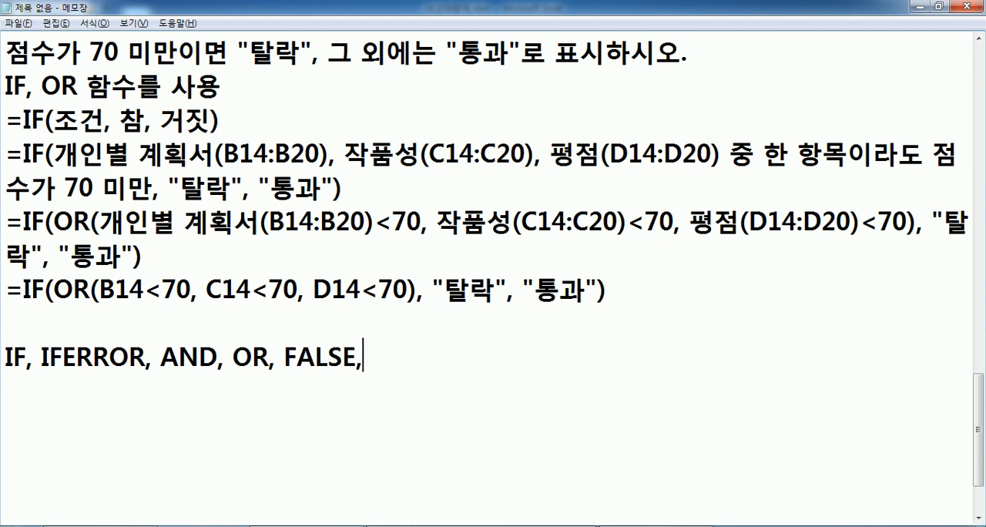
text( TRUE)
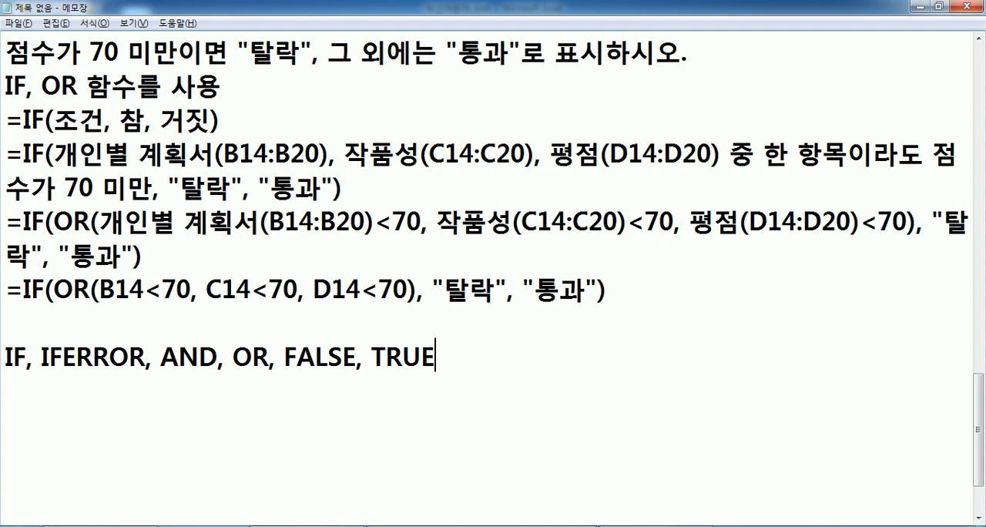
Insert NOT before FALSE in the function list.
key(Left)
key(Left)
key(Left)
key(Left)
key(Left)
key(Left)
key(Left)
key(Left)
key(Left)
key(Left)
key(Left)
key(Left)
key(Left)
key(Right)
key(Right)
text(NOT,)
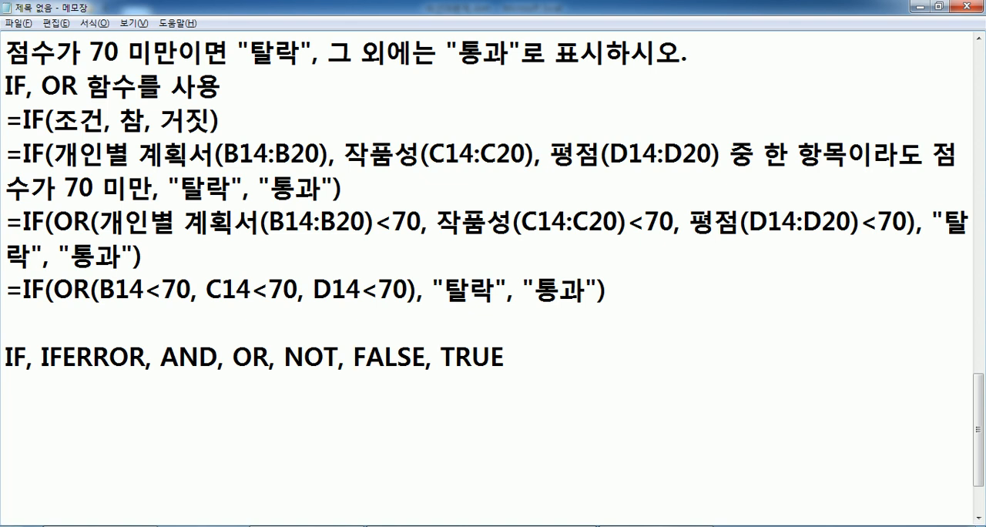
Enclose ", NOT, FALSE, TRUE" at the end of the function list in square brackets.
key(Left)
click(270, 360)
drag(269, 360, 539, 365)
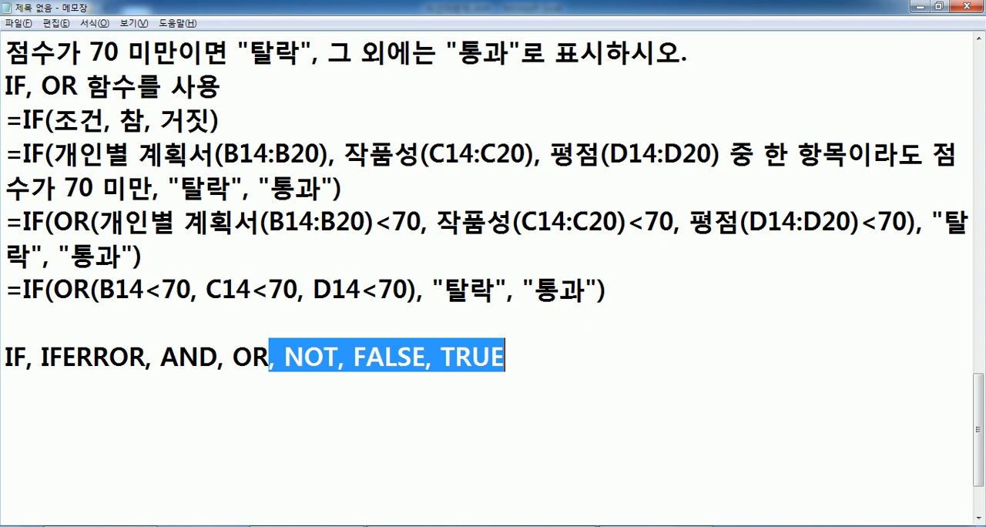
click(76, 373)
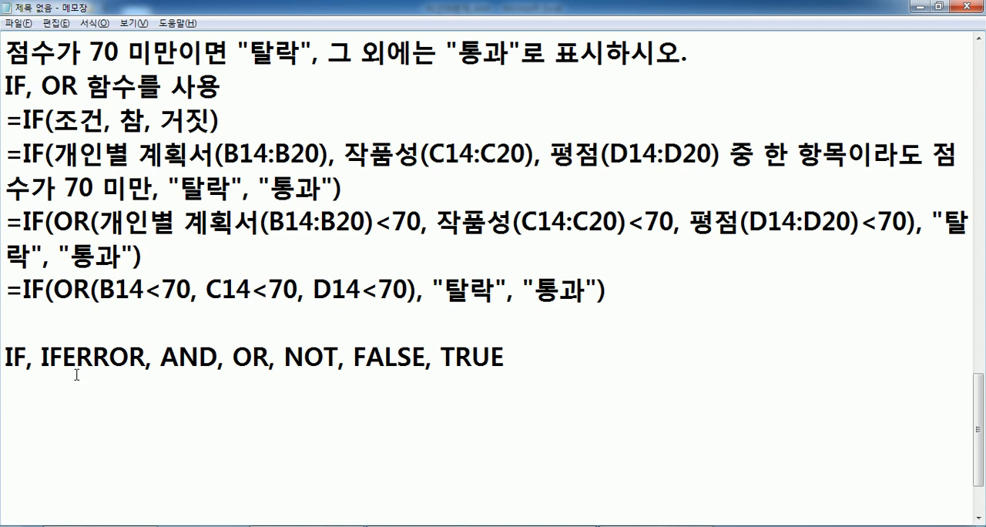
scroll(76, 375, down, 1)
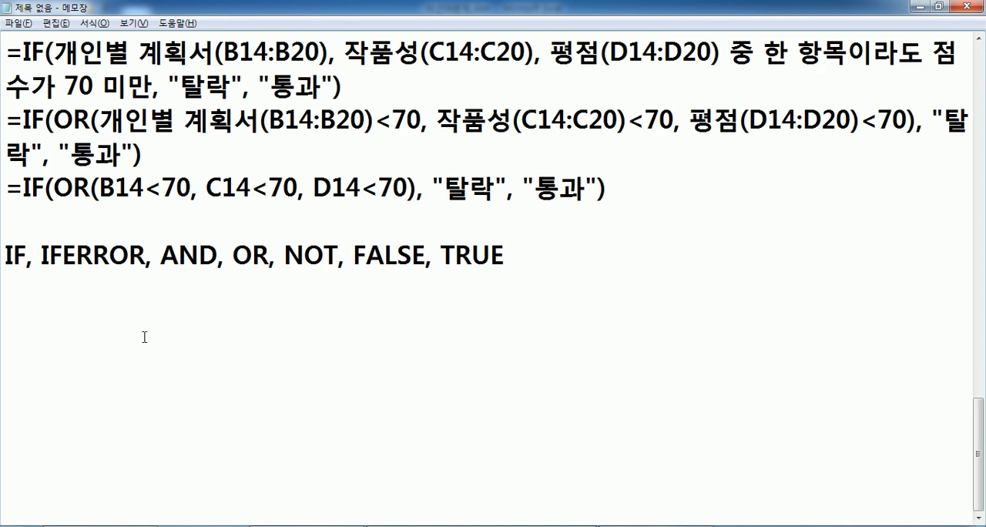
drag(265, 256, 590, 252)
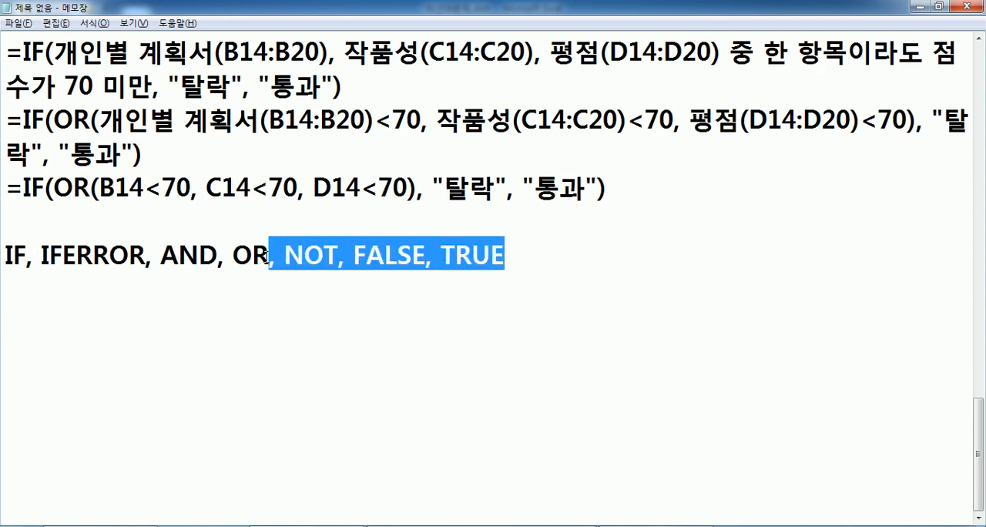
key(Left)
text([)
key(End)
text(])
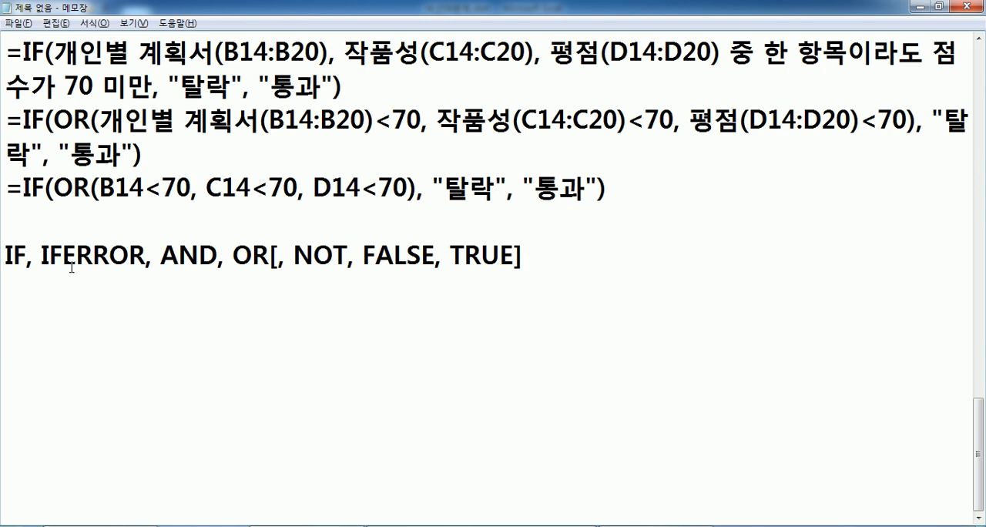
Leave a blank line below the function list and start the next problem with 문제4) 기록.
key(Return)
key(Return)
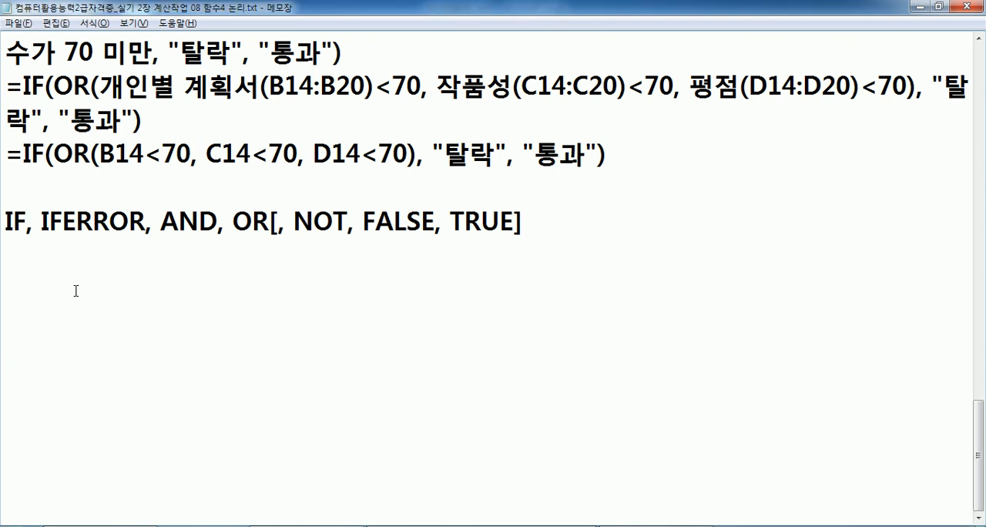
text(문제4))
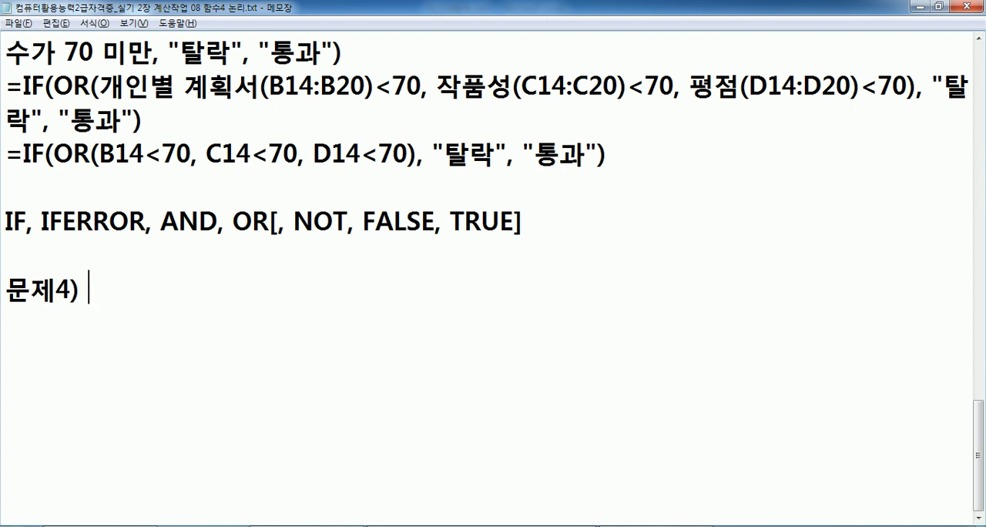
text(기록)
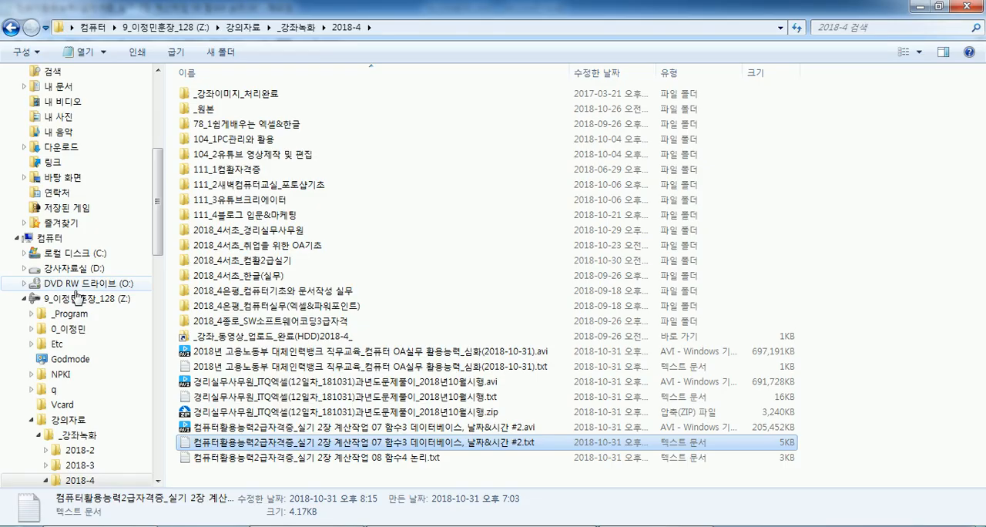
Switch to Excel, select the first 평가 cell E14 in [표3], and return to the notes.
key(alt+Tab)
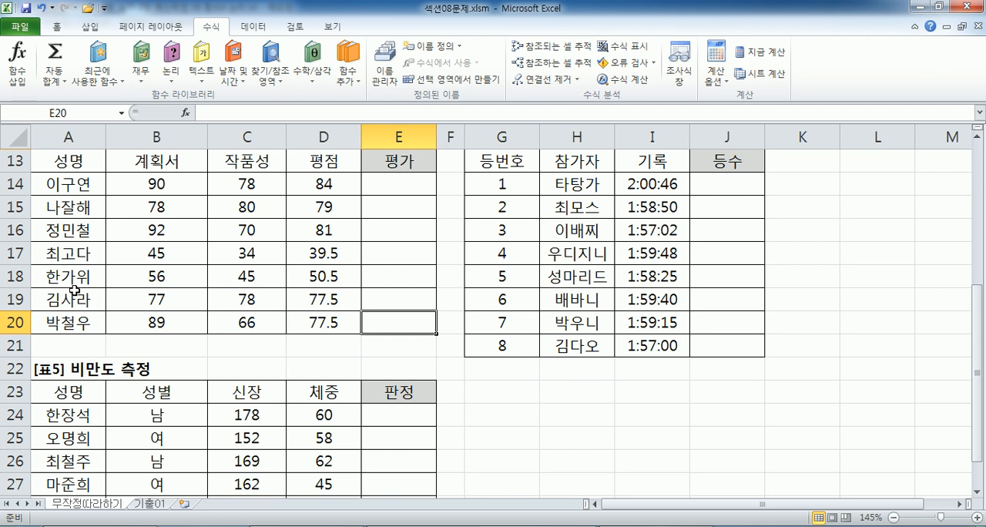
scroll(112, 282, up, 1)
click(380, 258)
key(ctrl+Page_Down)
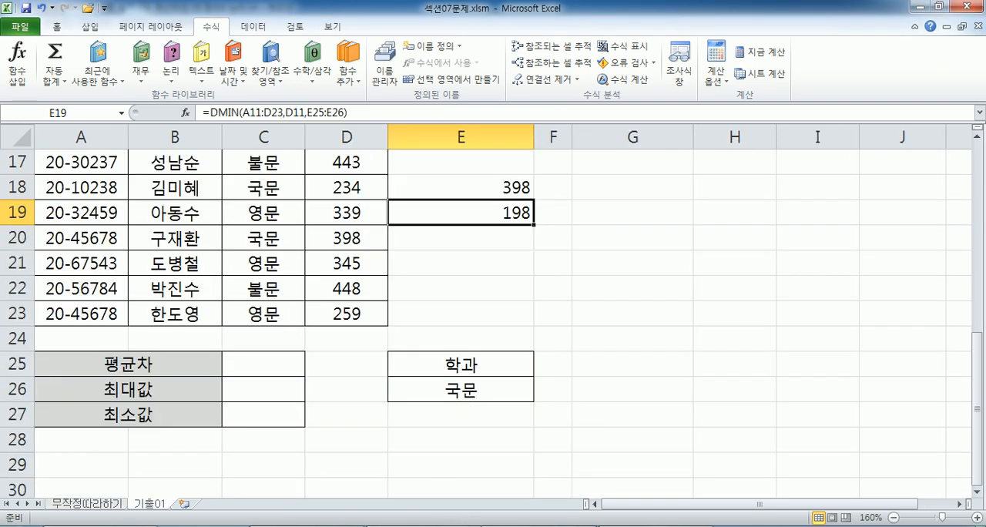
key(ctrl+Page_Up)
key(alt+Tab)
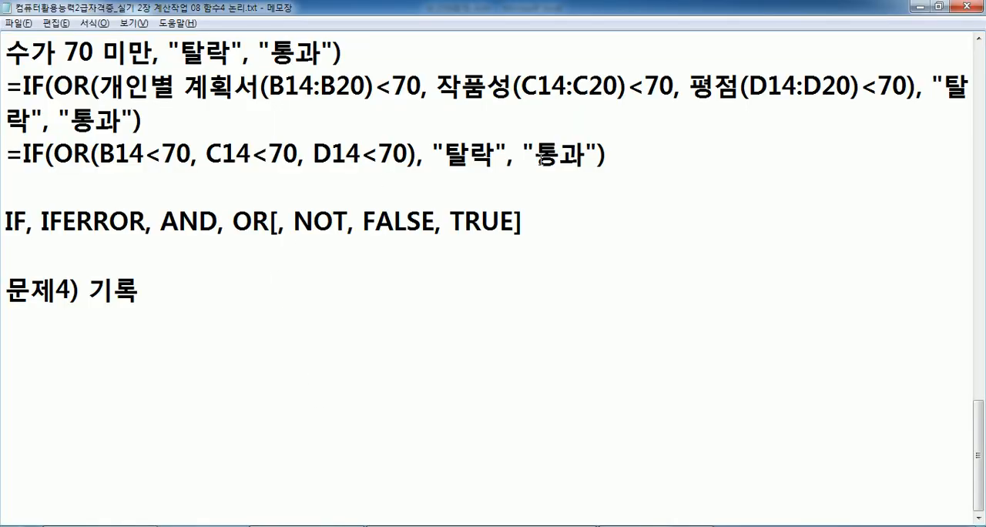
Copy =IF(OR(B14<70, C14<70, D14<70), "탈락", "통과") from the notes into E14 in Excel and fill it down to E20.
drag(625, 153, 2, 153)
key(ctrl+c)
key(alt+Tab)
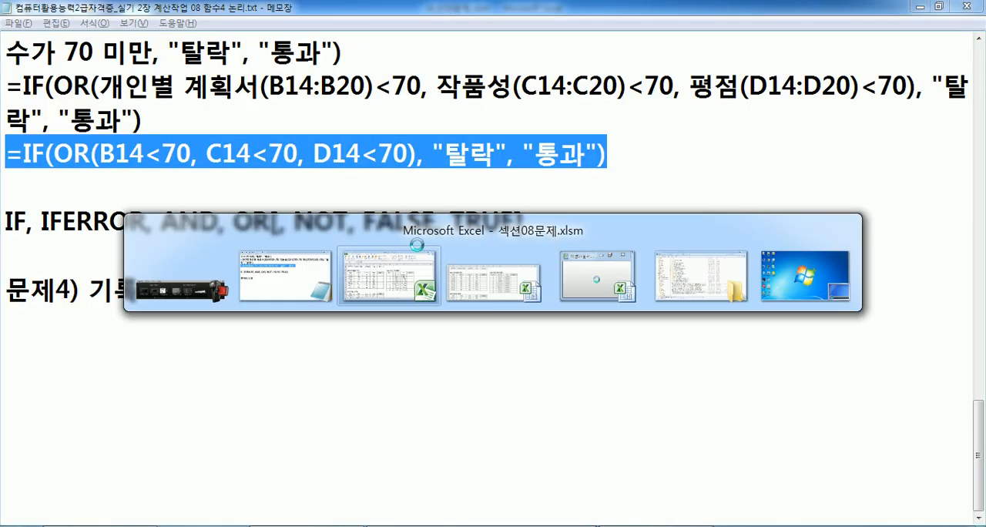
key(ctrl+v)
double_click(431, 260)
click(418, 255)
Check the 기록 and 등수 columns of [표4], then add (I14:I21) after 기록 in the notes' 문제4 line.
click(721, 253)
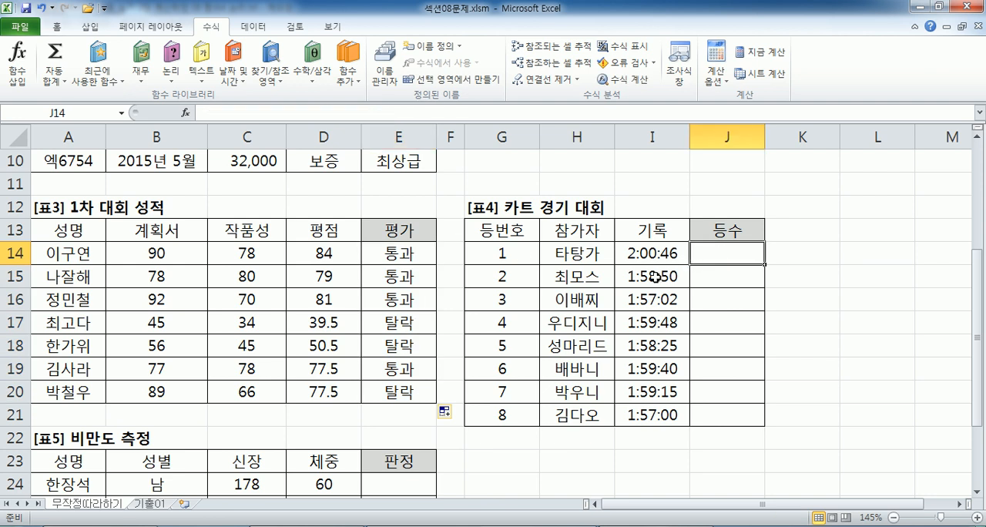
key(alt+Tab)
key(alt+Tab)
key(alt+Tab)
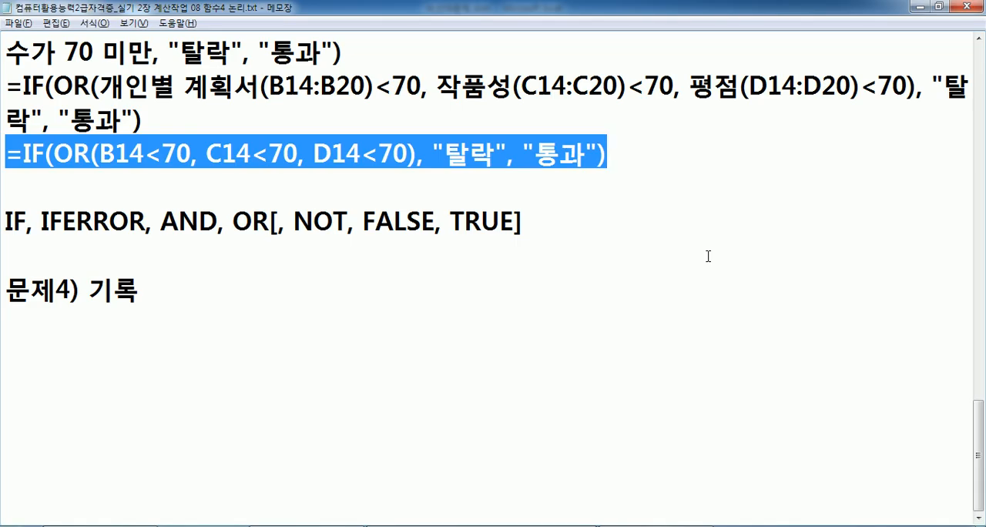
key(Down)
key(Down)
key(End)
text((I14:I21) )
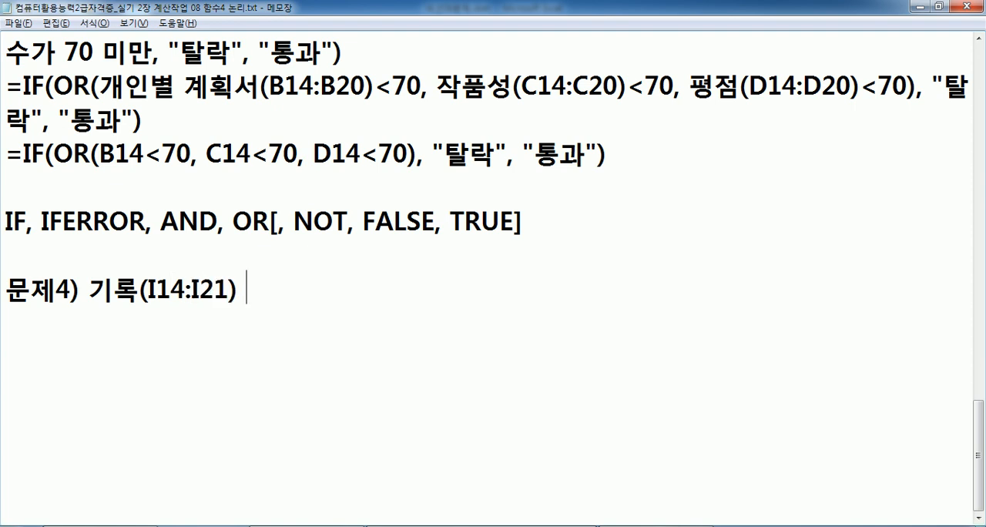
text(EP)
Continue the 문제4 line with 에 대한 순위를 계산하여.
key(BackSpace)
key(BackSpace)
key(Hangul)
text(에 대한 순우위를 계산하여)
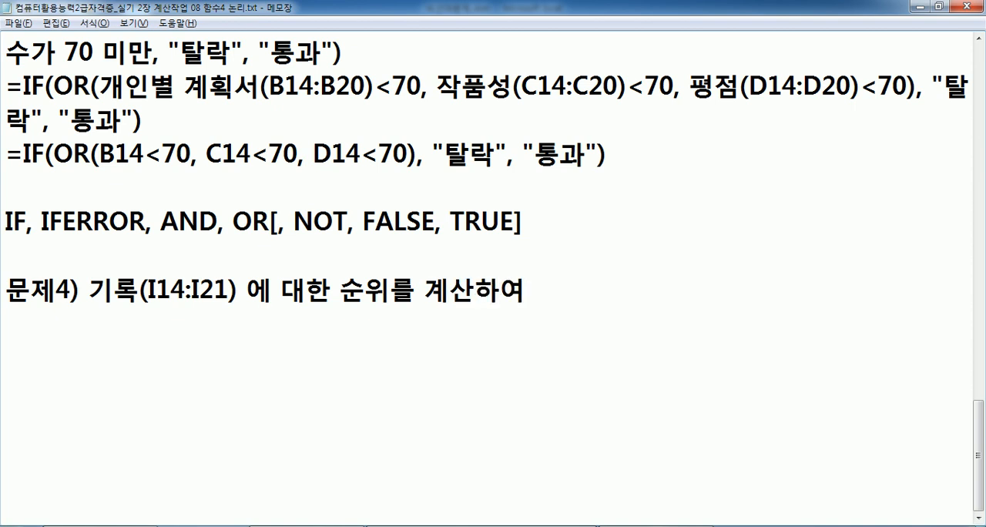